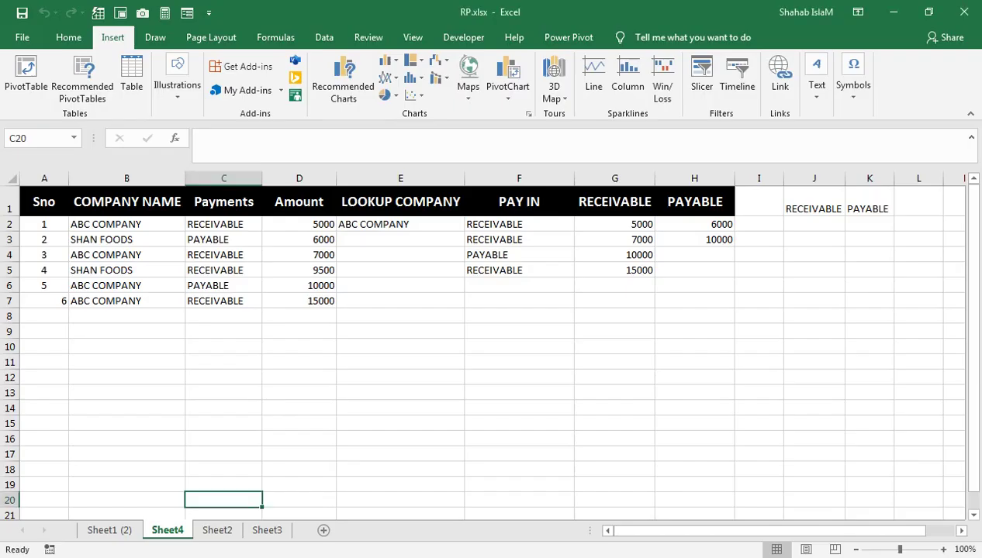
Examine the payment type choices of transaction 1 and the last transaction row in the company table
{"action": "left_click", "coordinate": [210, 317]}
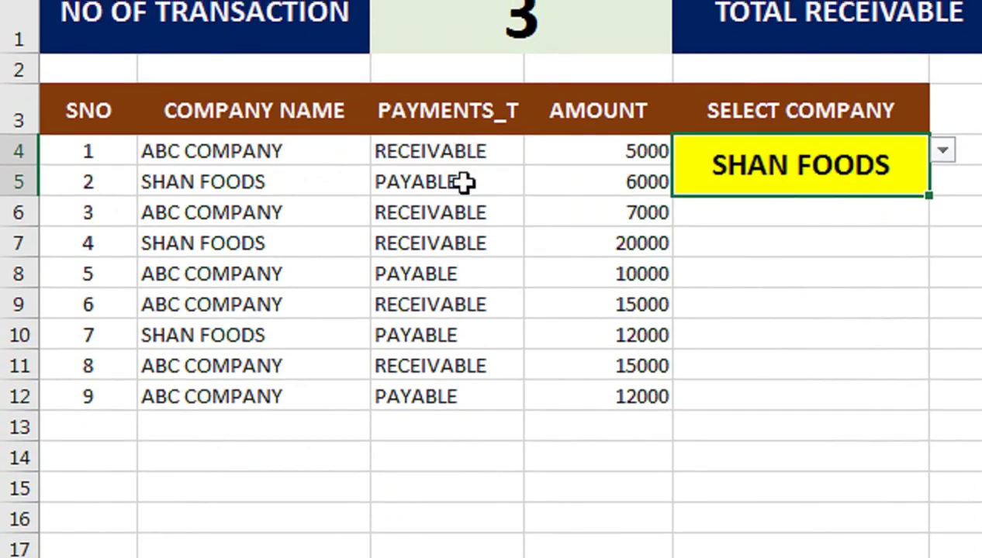
{"action": "left_click", "coordinate": [463, 151]}
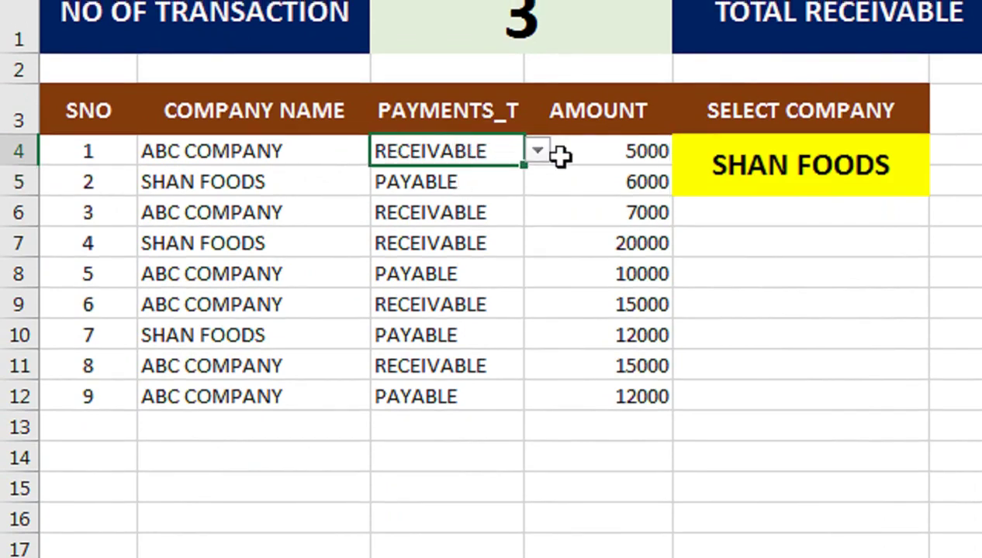
{"action": "left_click", "coordinate": [535, 153]}
{"action": "left_click", "coordinate": [471, 143]}
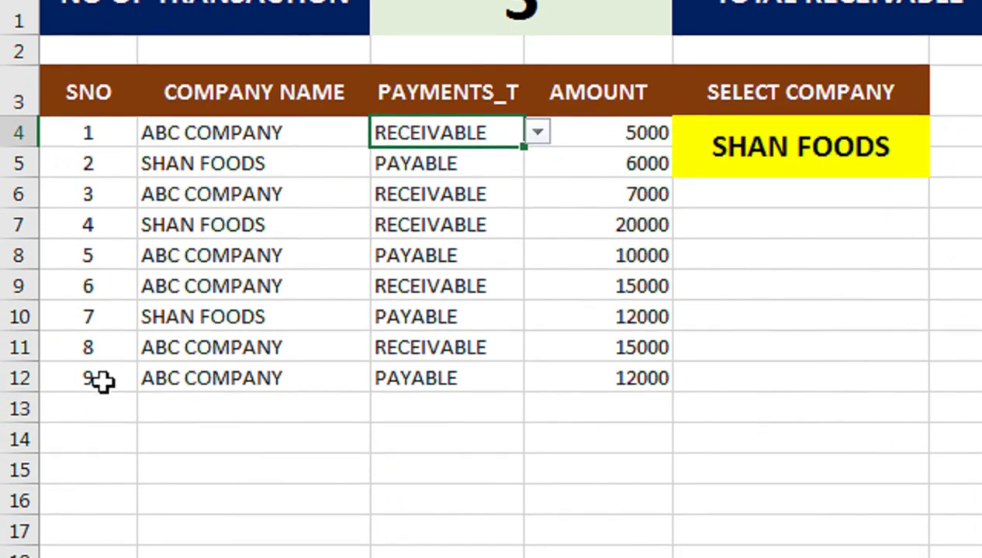
{"action": "left_click", "coordinate": [155, 386]}
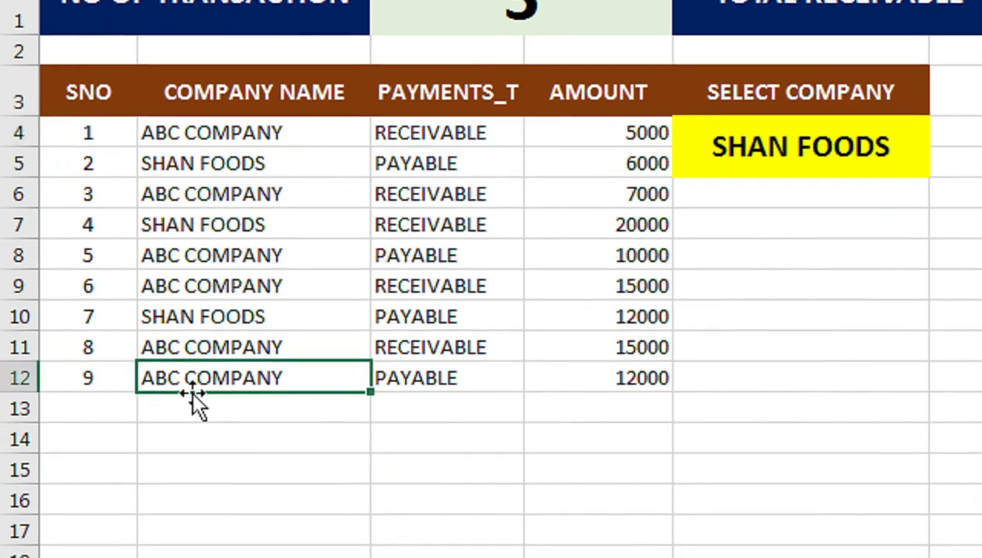
Start a new transaction by copying SHAN FOODS from B7 into the company name cell B13
{"action": "left_click", "coordinate": [219, 223]}
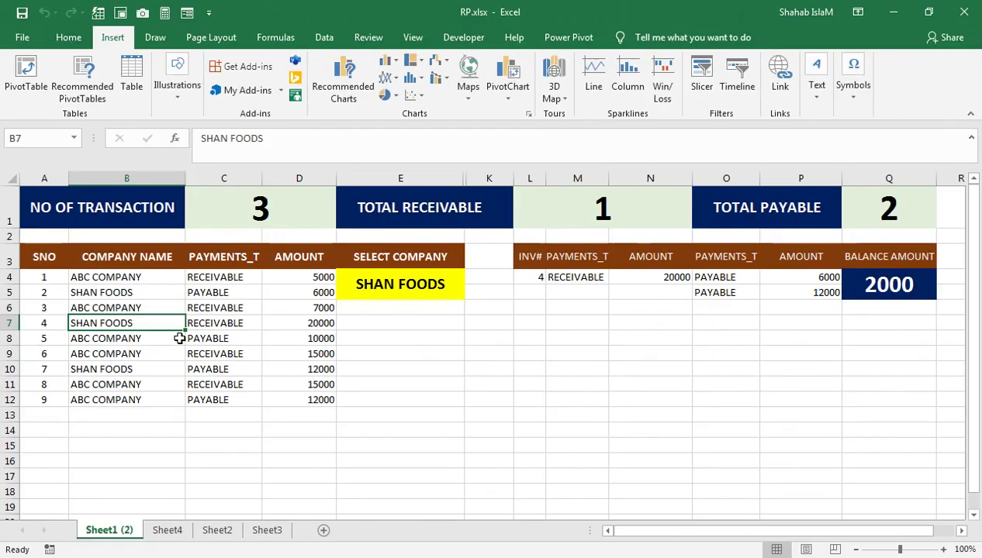
{"action": "key", "text": "ctrl+c"}
{"action": "left_click", "coordinate": [145, 416]}
{"action": "key", "text": "ctrl+v"}
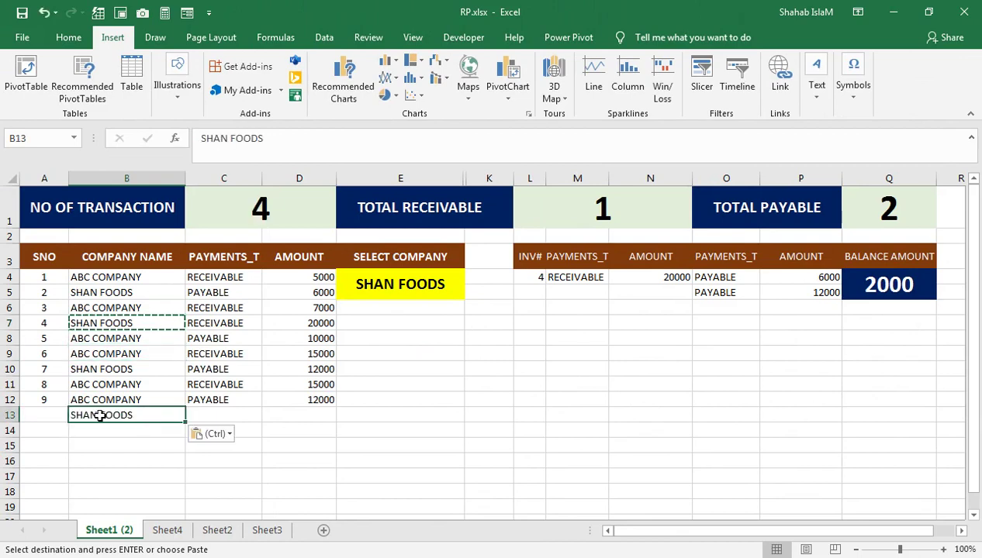
Fill the serial number formula from A12 down to A18
{"action": "left_click", "coordinate": [46, 402]}
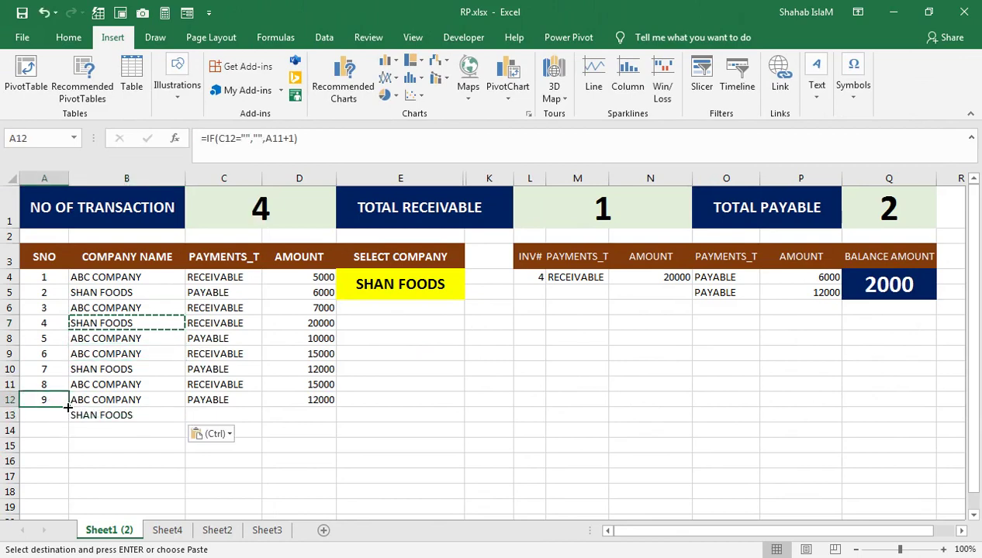
{"action": "left_click_drag", "start_coordinate": [68, 407], "coordinate": [73, 493]}
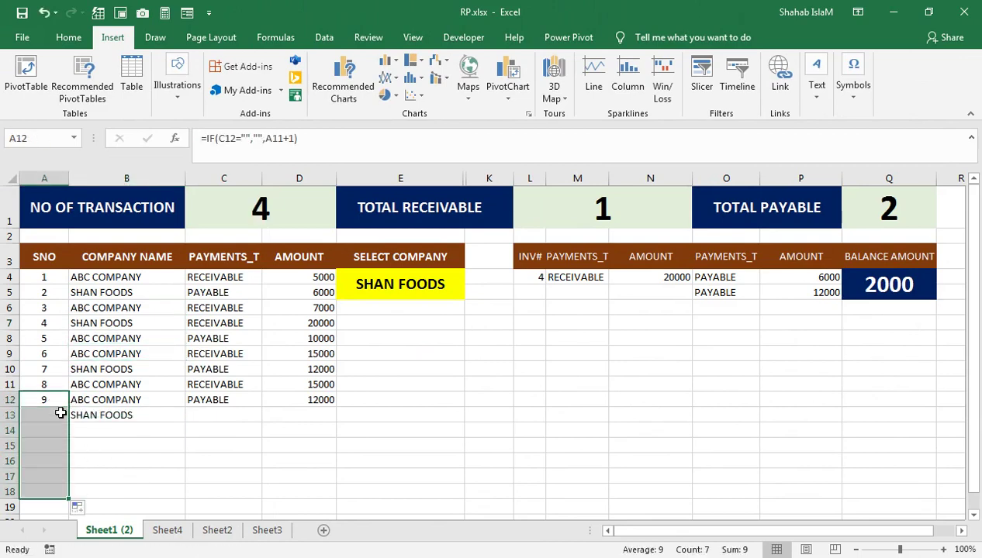
{"action": "left_click", "coordinate": [60, 414]}
Set the payment type in C13 to RECEIVABLE and enter an amount of 1000 in D13
{"action": "left_click", "coordinate": [248, 415]}
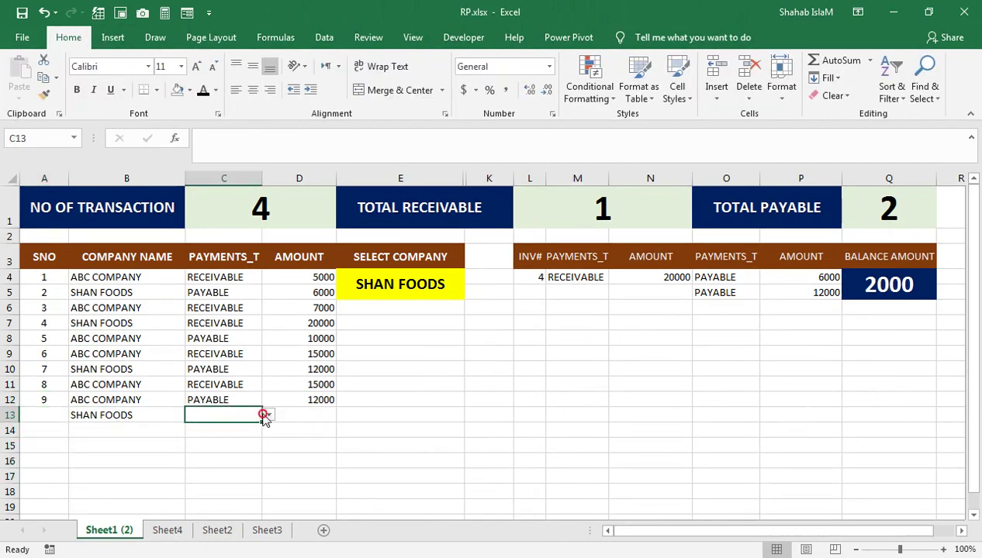
{"action": "left_click", "coordinate": [267, 415]}
{"action": "left_click", "coordinate": [241, 428]}
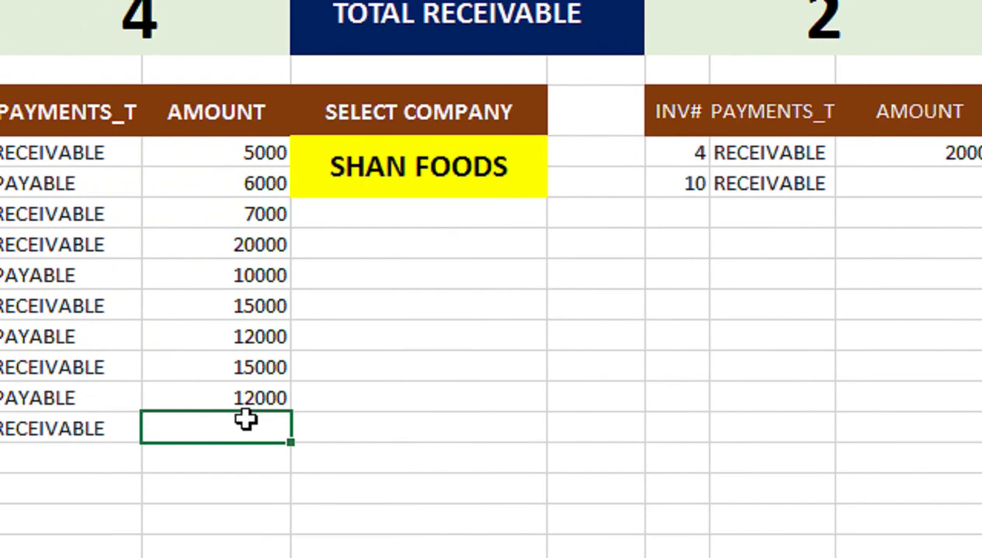
{"action": "type", "text": "1000"}
{"action": "key", "text": "Return"}
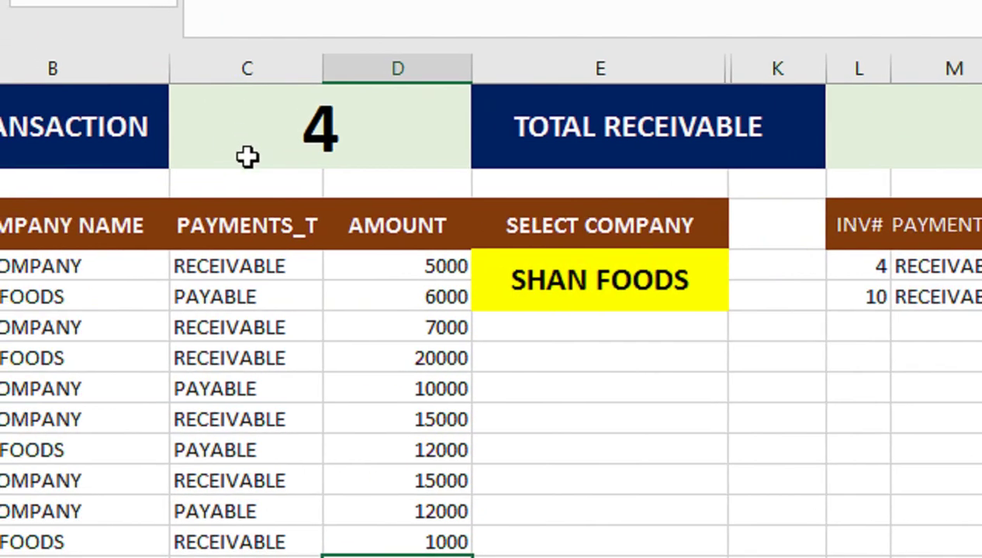
Choose ABC COMPANY as the company in the SELECT COMPANY cell
{"action": "left_click", "coordinate": [673, 299]}
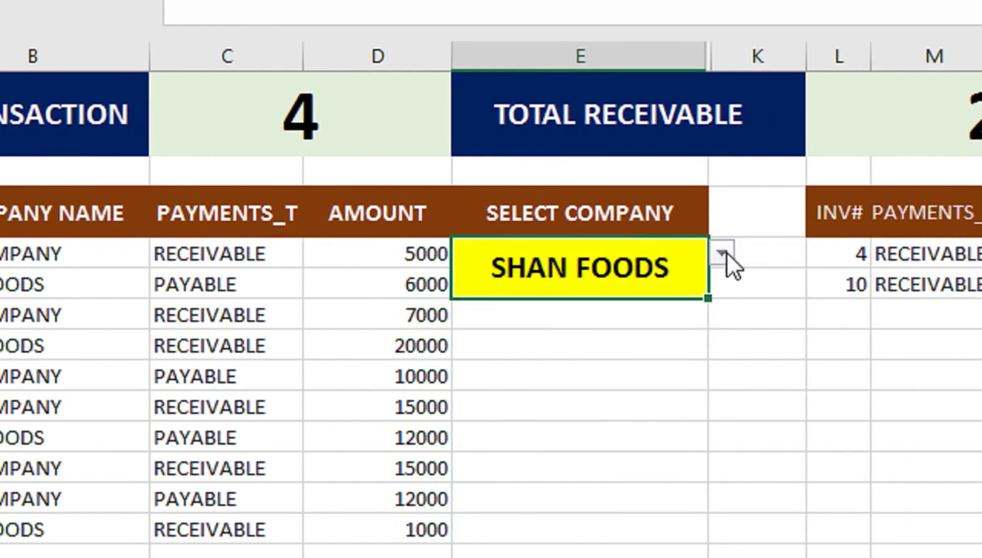
{"action": "left_click", "coordinate": [721, 254]}
{"action": "left_click", "coordinate": [725, 278]}
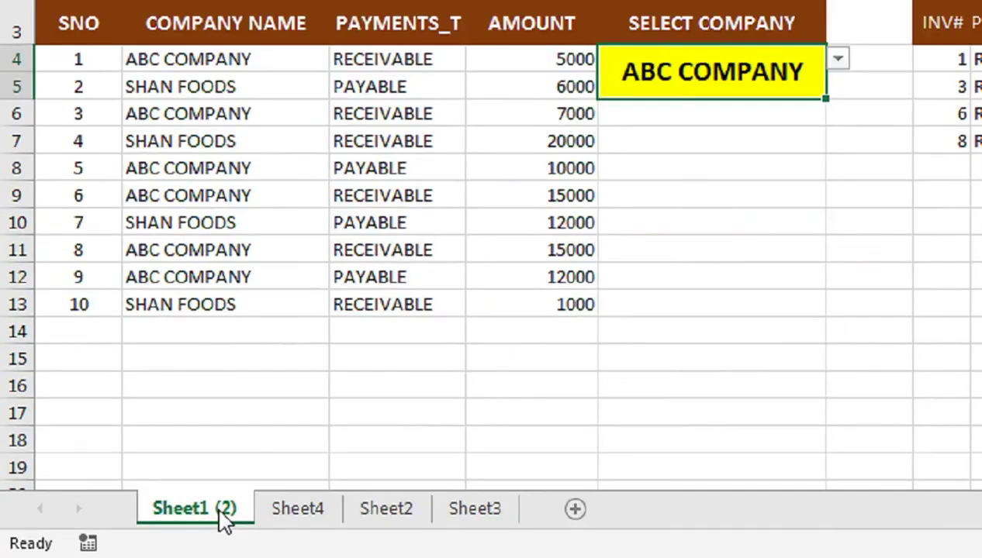
Create a copy of Sheet1 (2) in the same workbook, placed before Sheet1 (2)
{"action": "right_click", "coordinate": [130, 528]}
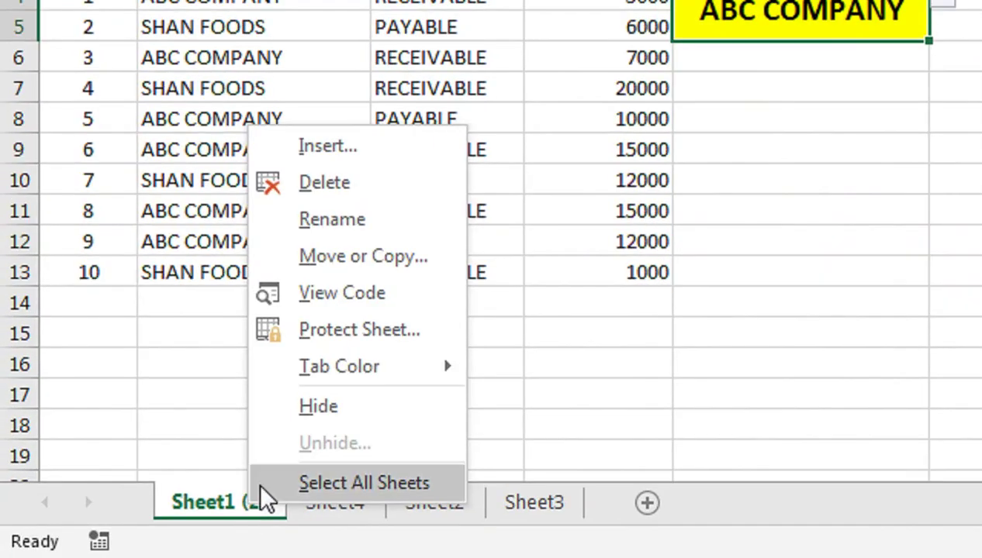
{"action": "left_click", "coordinate": [185, 406]}
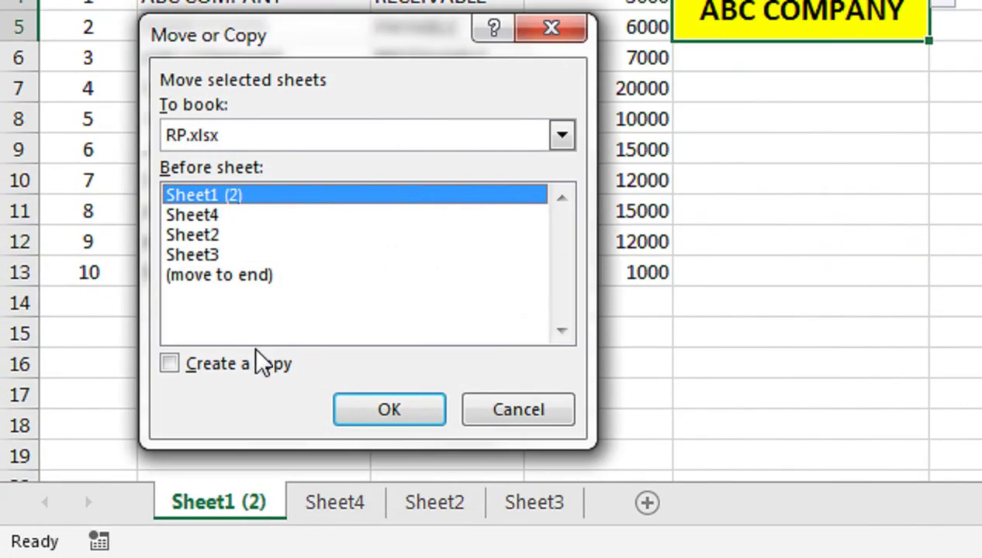
{"action": "left_click", "coordinate": [260, 362]}
{"action": "left_click", "coordinate": [335, 411]}
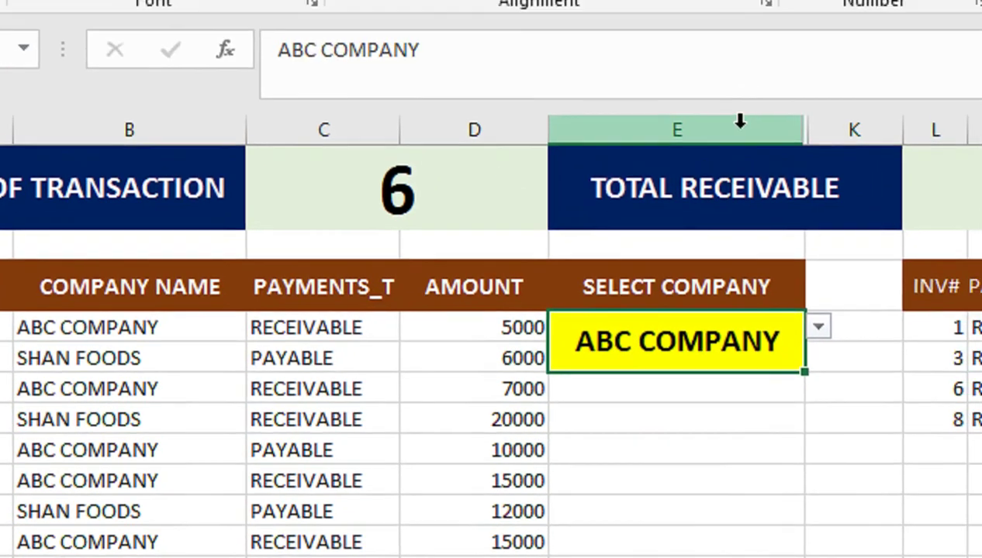
Unhide the hidden columns between E and K on the copied sheet
{"action": "left_click_drag", "start_coordinate": [739, 121], "coordinate": [828, 124]}
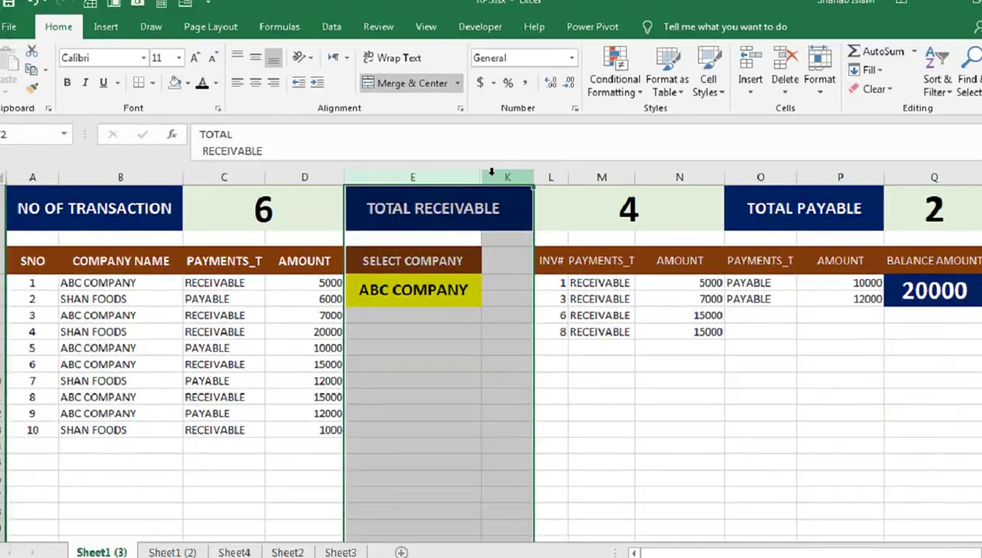
{"action": "right_click", "coordinate": [493, 175]}
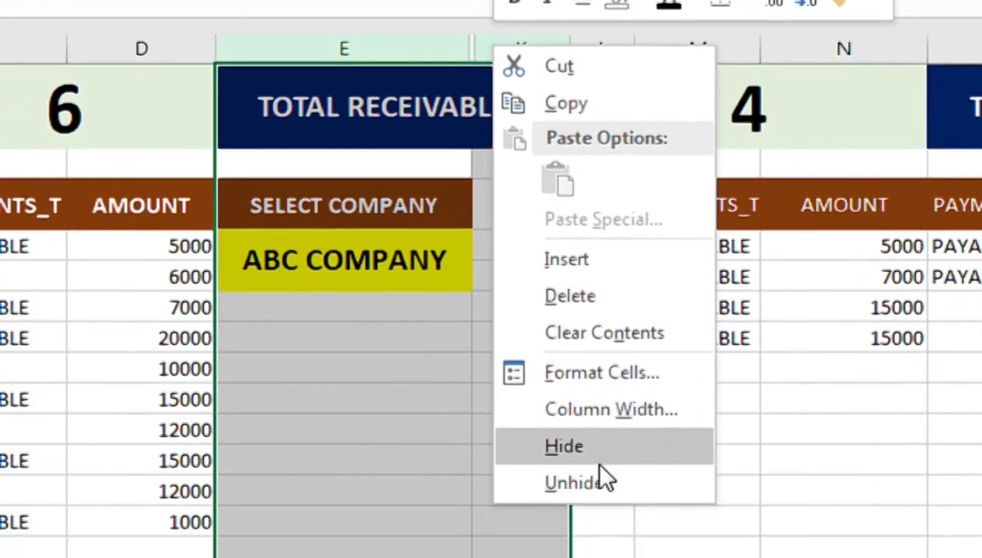
{"action": "left_click", "coordinate": [546, 410]}
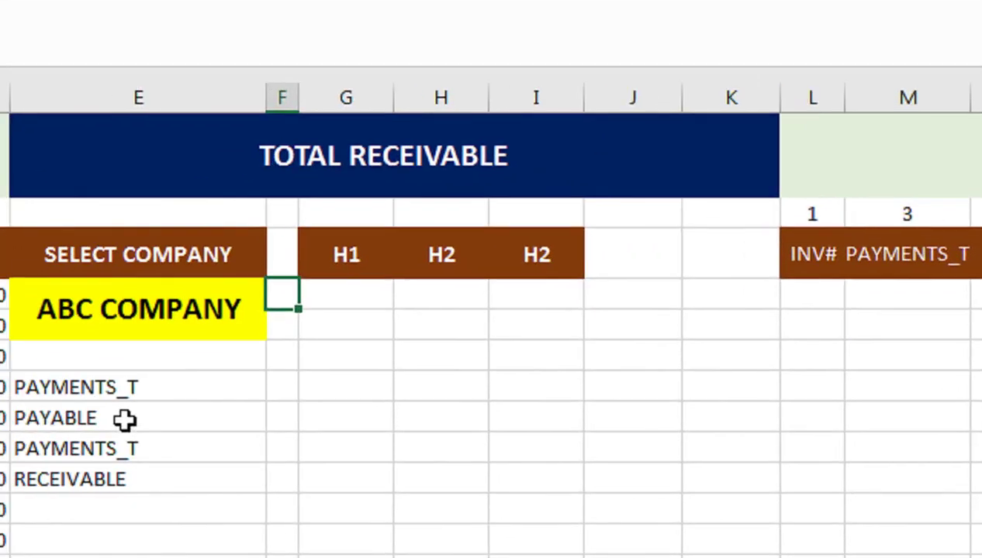
Inspect the IF formulas that number the SNO column in A4 and A14
{"action": "left_click", "coordinate": [84, 388]}
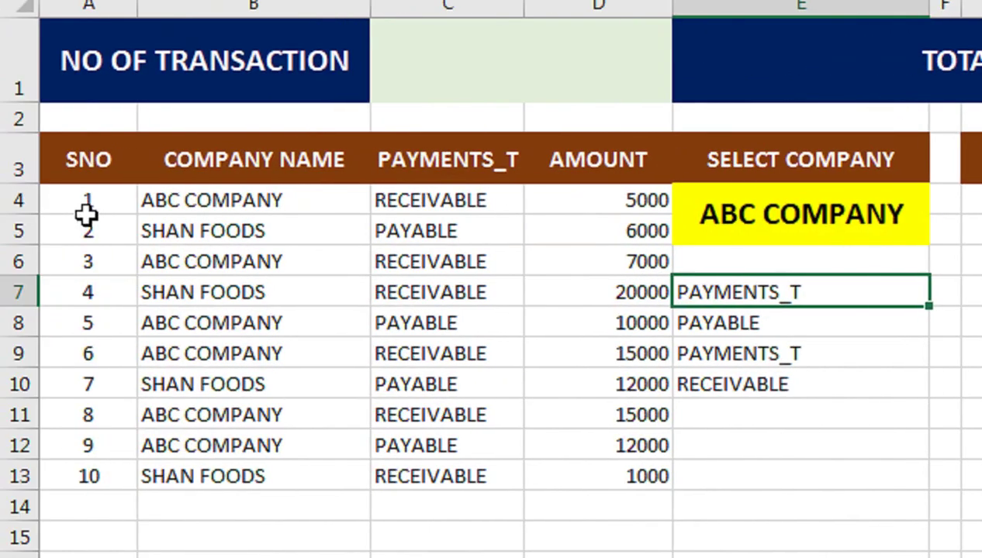
{"action": "left_click", "coordinate": [86, 205]}
{"action": "double_click", "coordinate": [88, 203]}
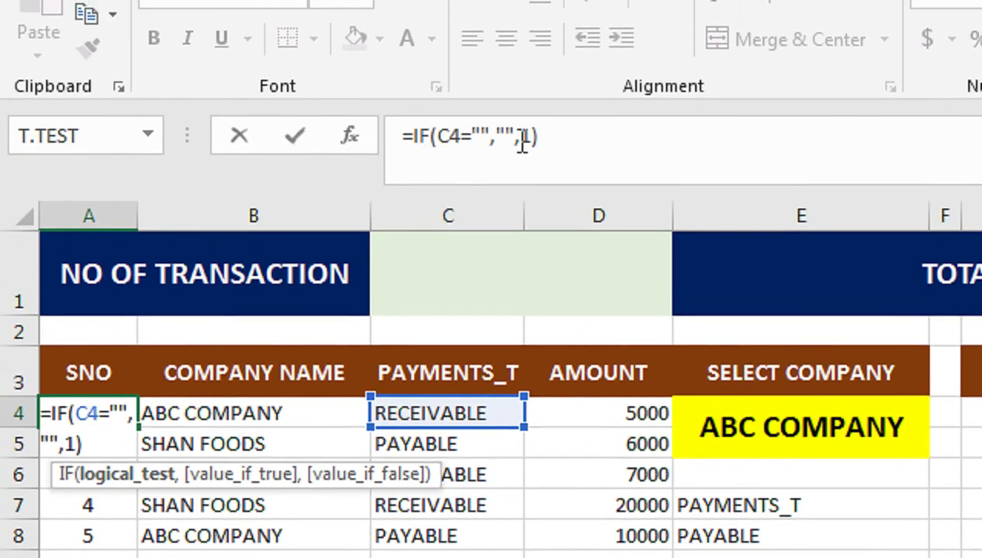
{"action": "key", "text": "Return"}
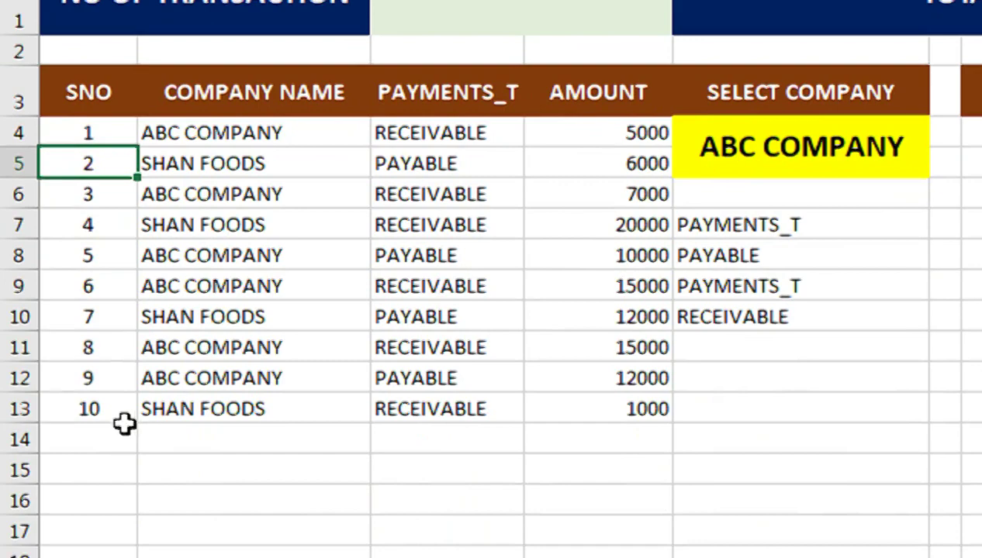
{"action": "left_click", "coordinate": [122, 423]}
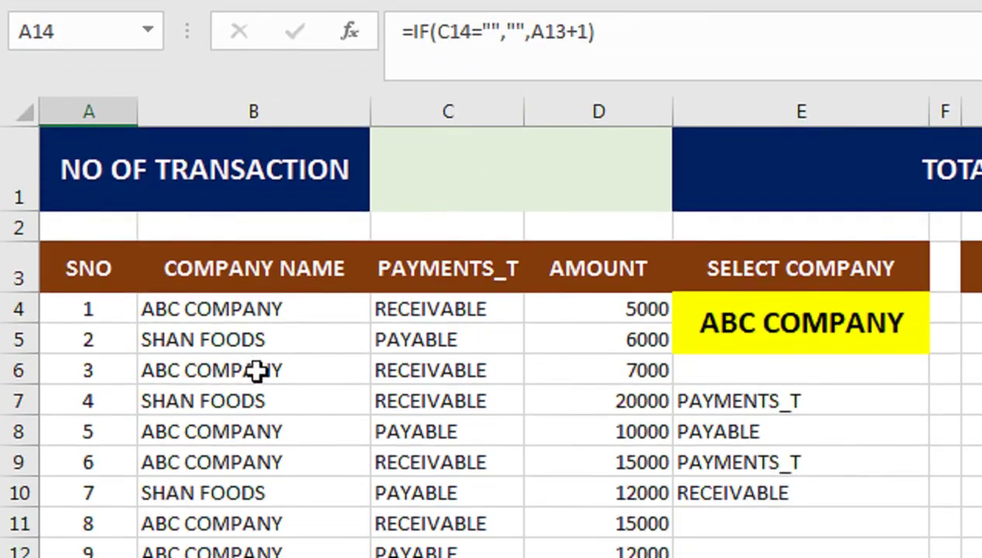
Apply list validation with source ABC COMPANY,SHAN FOODS to the SELECT COMPANY cell, keeping ABC COMPANY chosen
{"action": "left_click", "coordinate": [793, 325]}
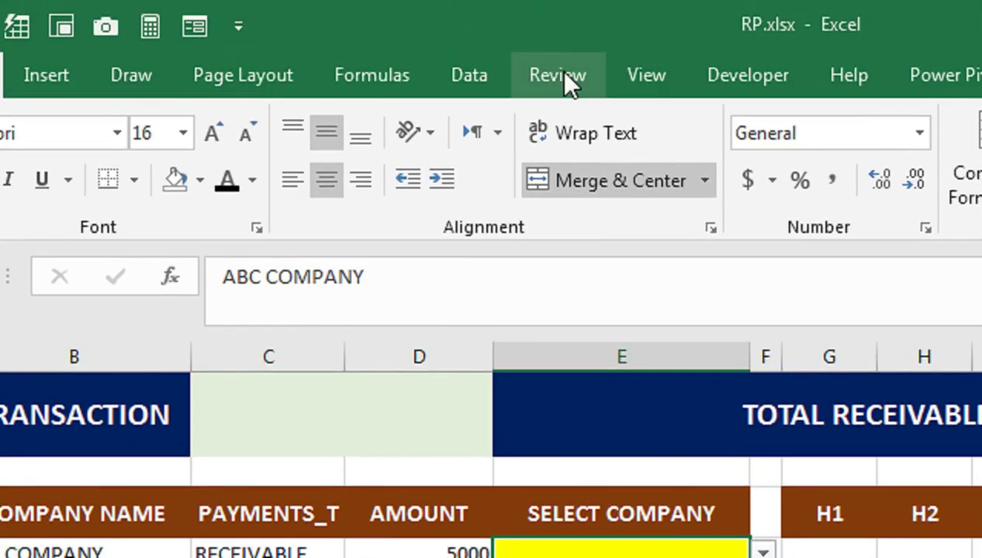
{"action": "left_click", "coordinate": [557, 73]}
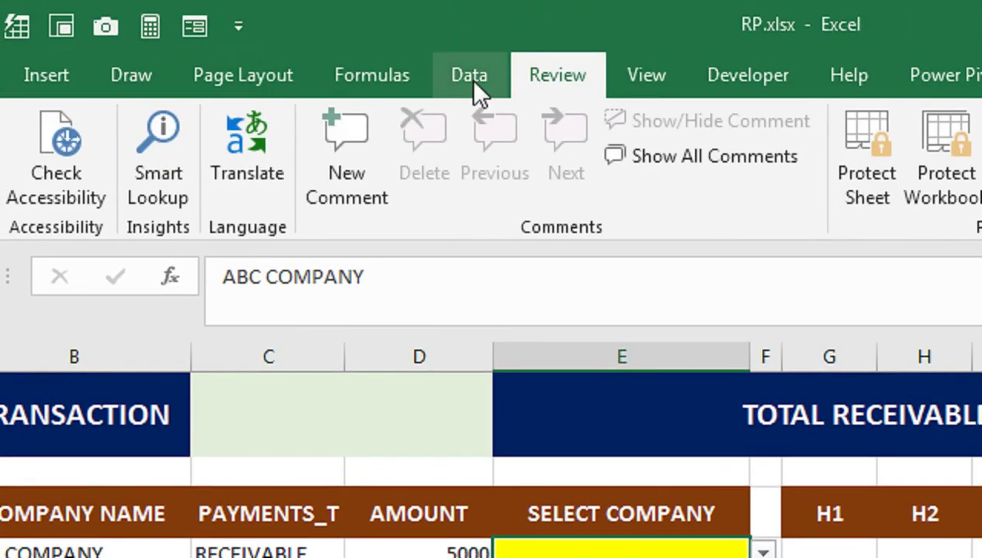
{"action": "left_click", "coordinate": [472, 78]}
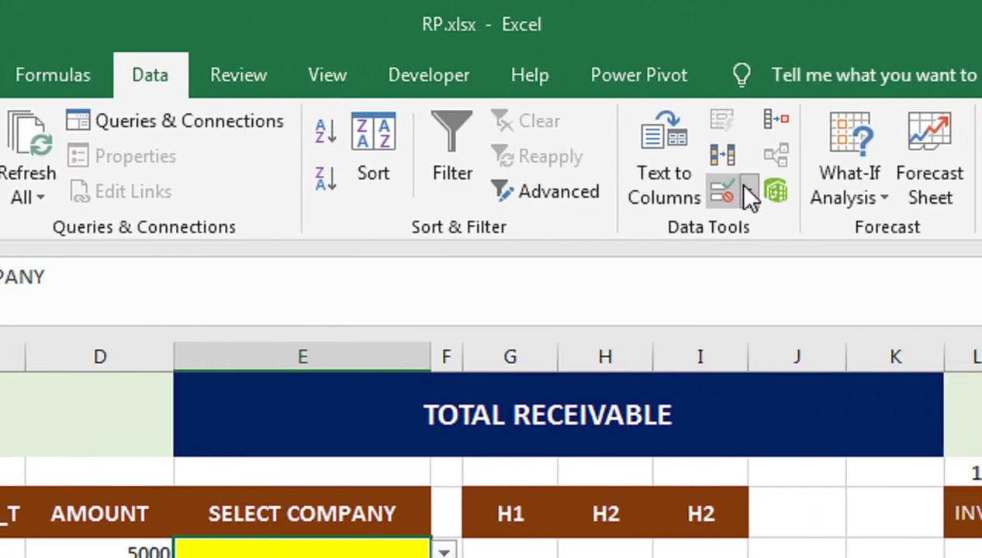
{"action": "left_click", "coordinate": [808, 191]}
{"action": "left_click", "coordinate": [812, 224]}
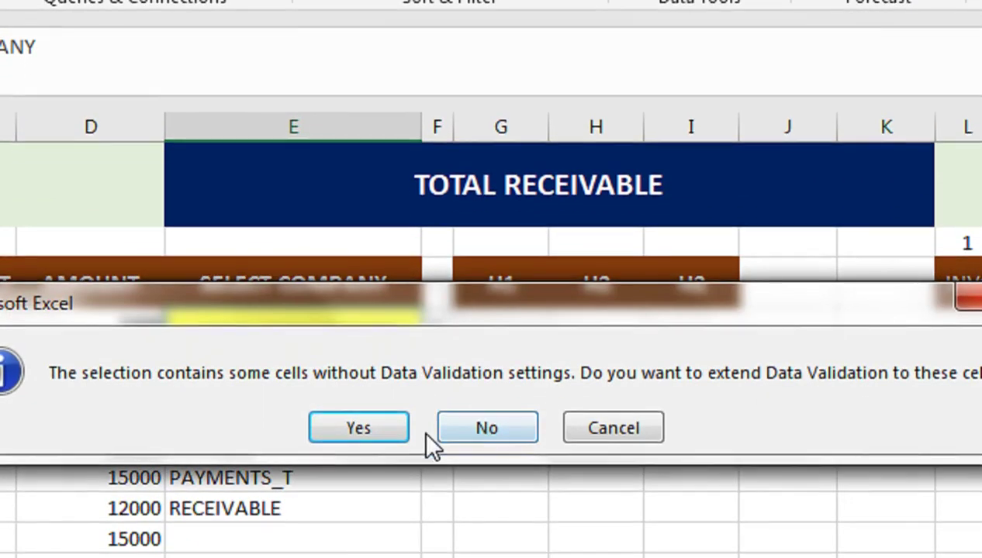
{"action": "left_click", "coordinate": [358, 445]}
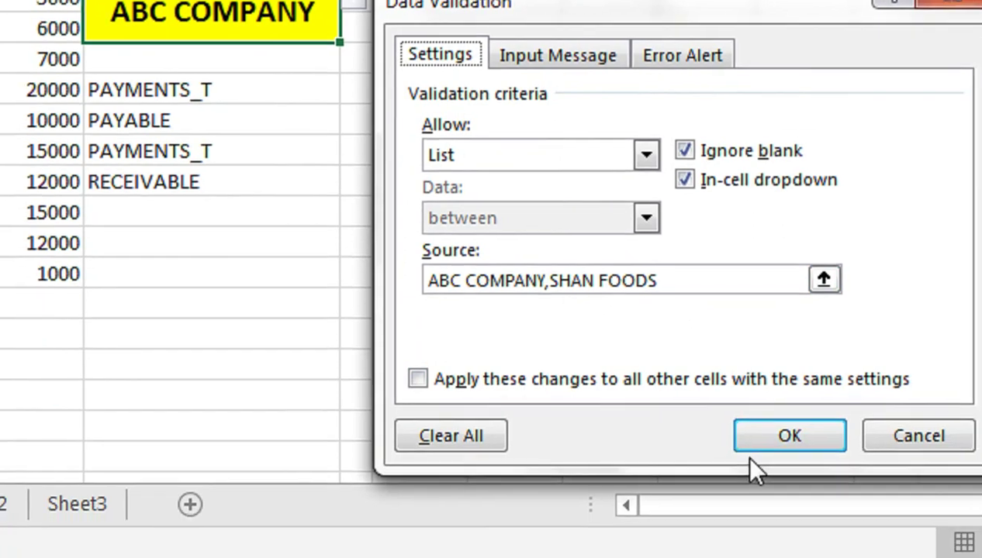
{"action": "left_click", "coordinate": [761, 446]}
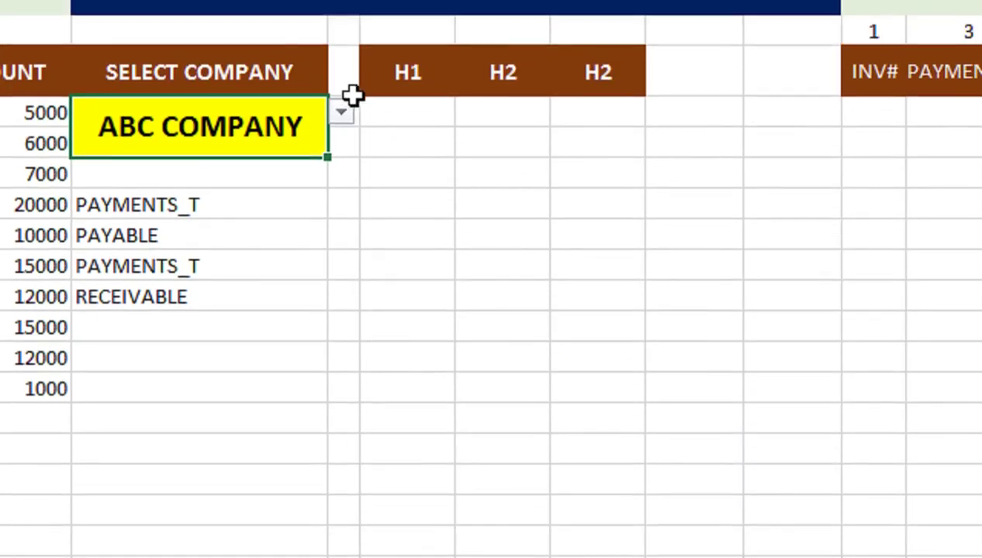
{"action": "left_click", "coordinate": [355, 4]}
{"action": "left_click", "coordinate": [296, 137]}
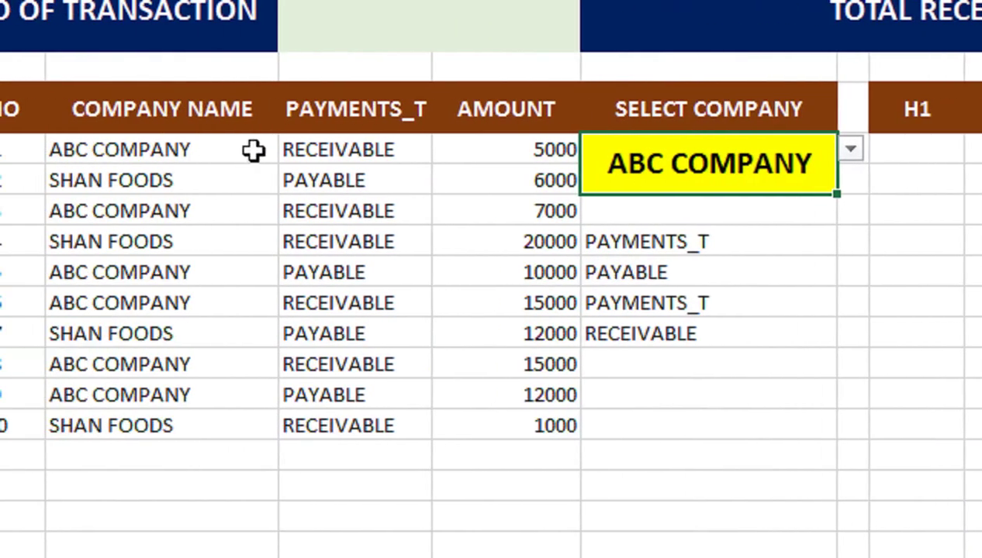
Extend the list validation with source RECEIVABLE,PAYABLE over C4:C19 in the PAYMENTS_T column
{"action": "left_click", "coordinate": [298, 149]}
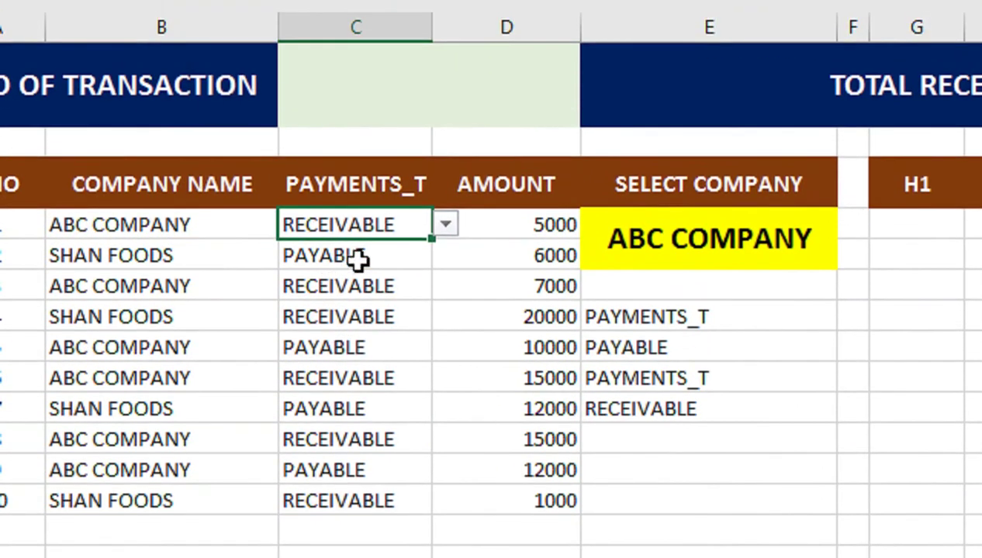
{"action": "left_click_drag", "start_coordinate": [380, 235], "coordinate": [395, 557]}
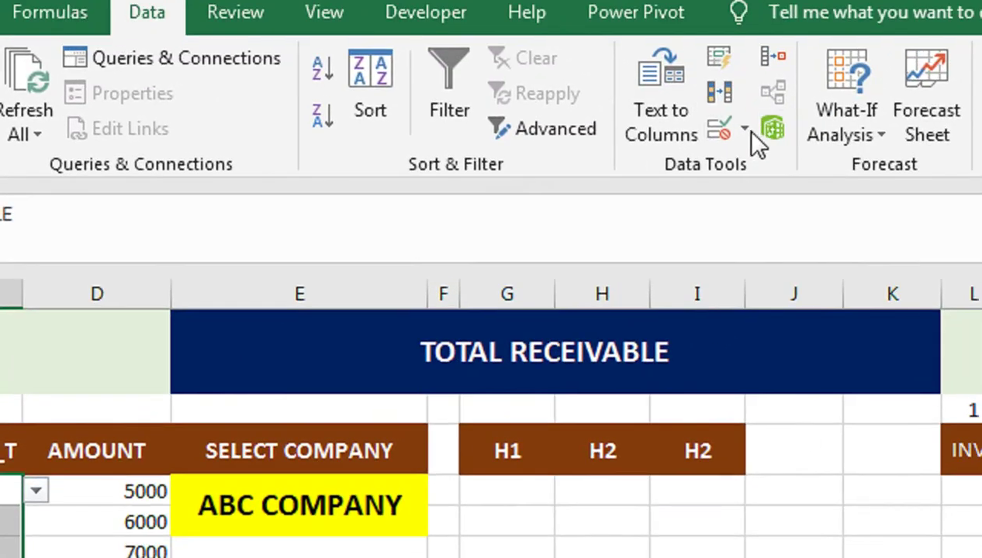
{"action": "left_click", "coordinate": [743, 130]}
{"action": "left_click", "coordinate": [747, 171]}
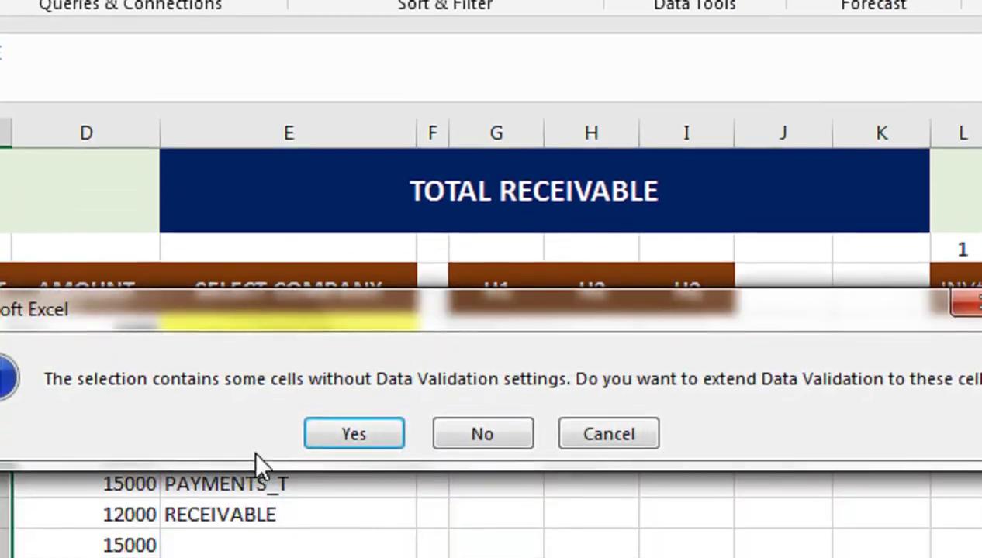
{"action": "key", "text": "Return"}
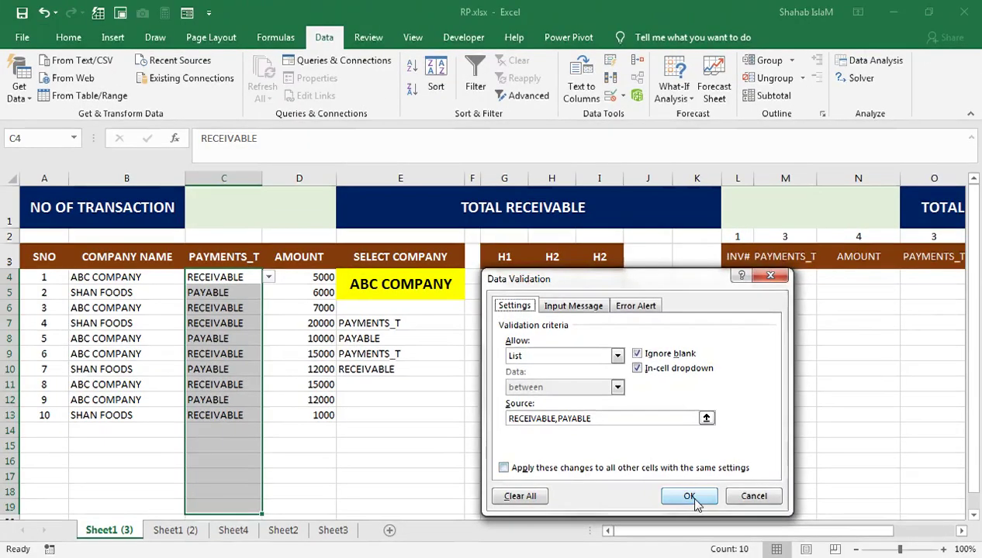
{"action": "left_click", "coordinate": [690, 500]}
{"action": "left_click", "coordinate": [245, 325]}
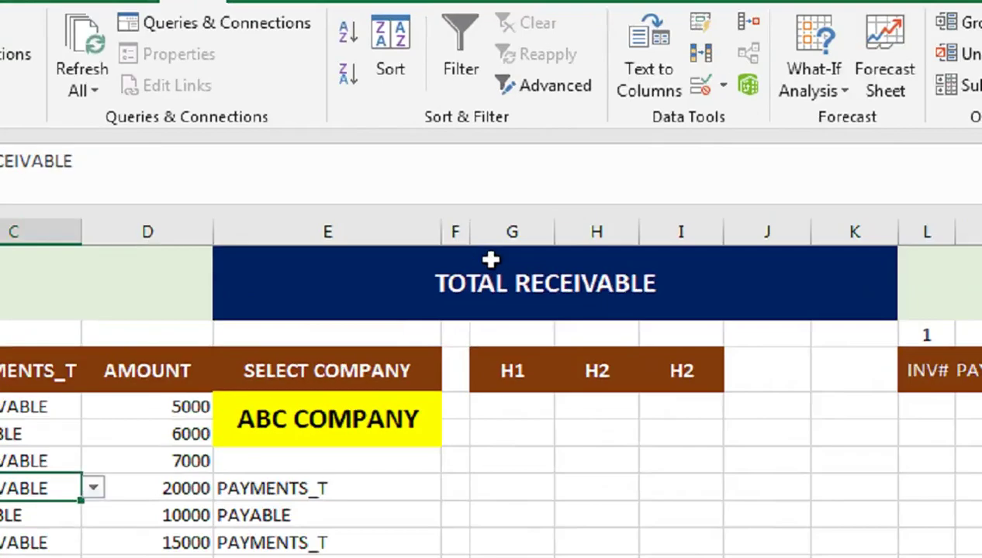
Widen column F and enter =ROWS($C$4:C4) in F4 as a running row counter
{"action": "left_click_drag", "start_coordinate": [480, 179], "coordinate": [508, 177]}
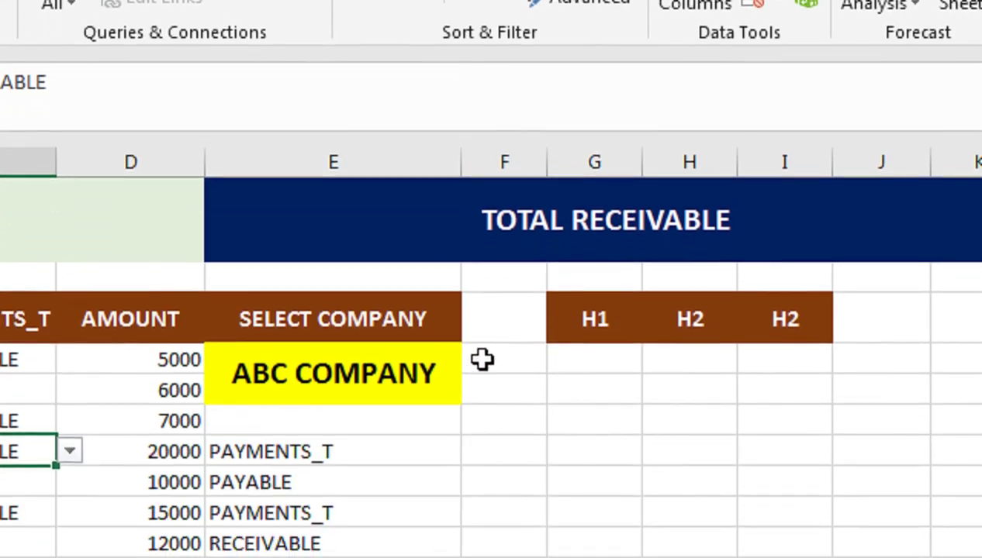
{"action": "left_click", "coordinate": [483, 484]}
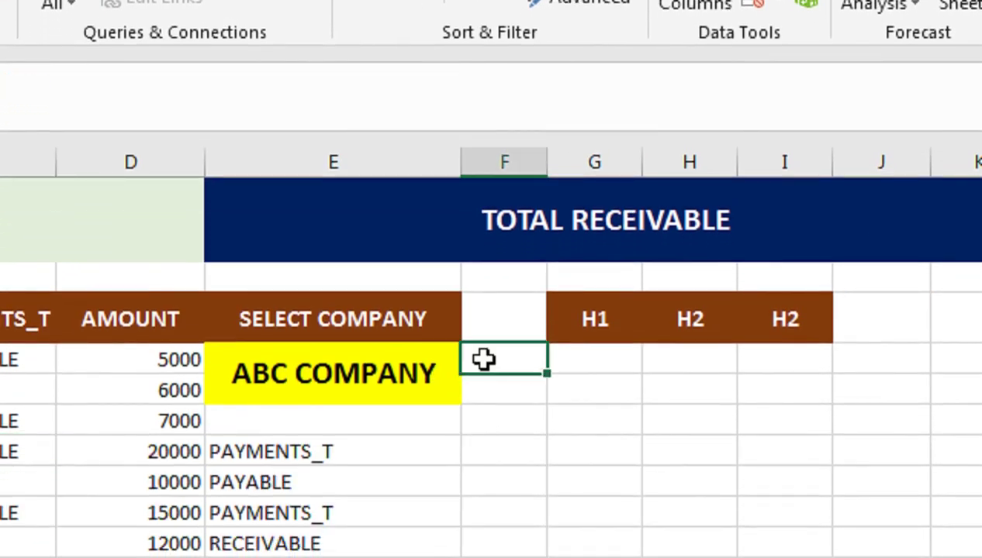
{"action": "type", "text": "="}
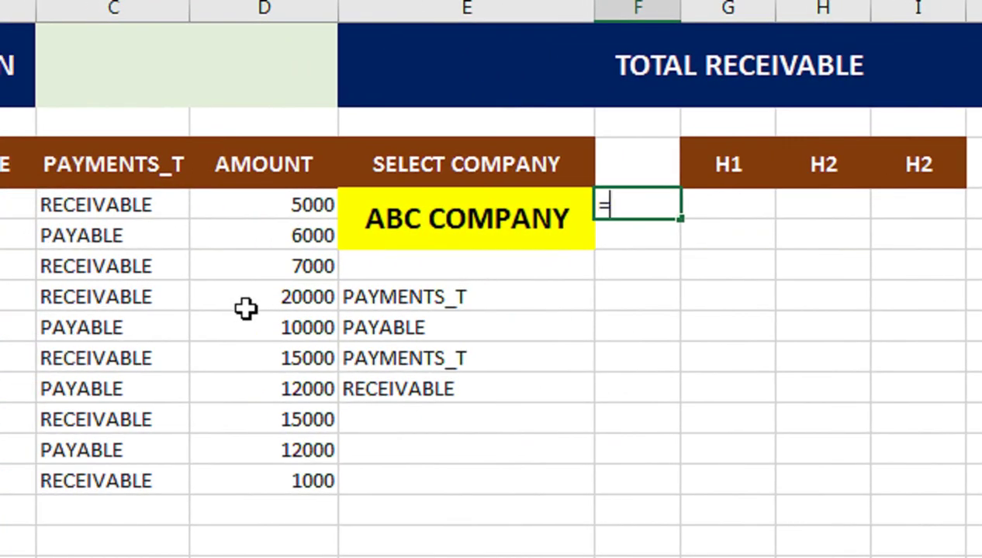
{"action": "type", "text": "rows"}
{"action": "key", "text": "Tab"}
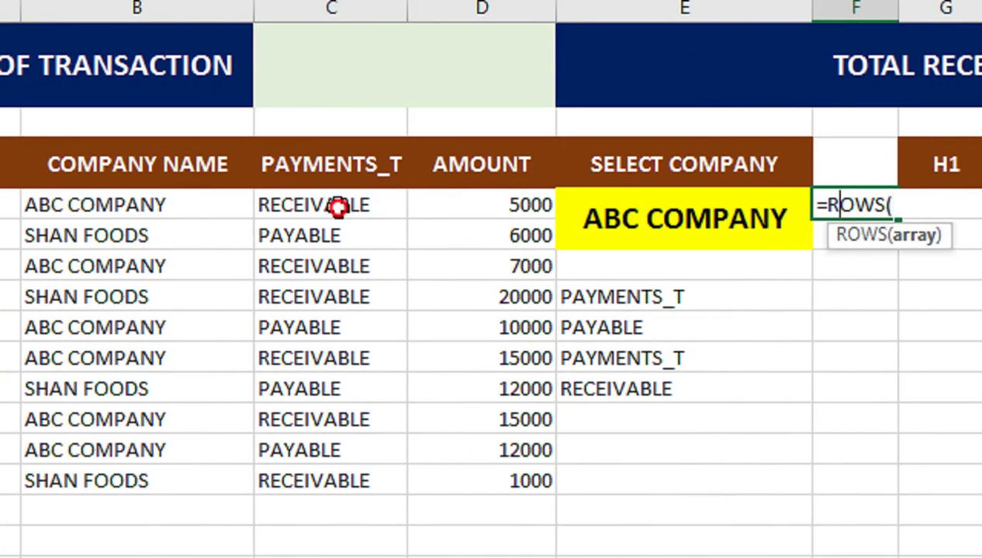
{"action": "left_click", "coordinate": [338, 208]}
{"action": "type", "text": ":C4"}
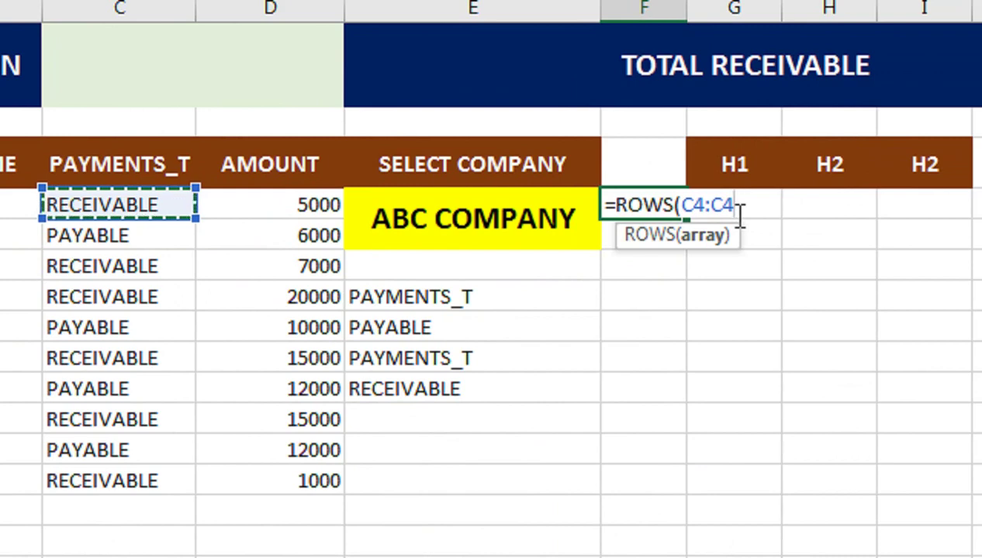
{"action": "double_click", "coordinate": [689, 201]}
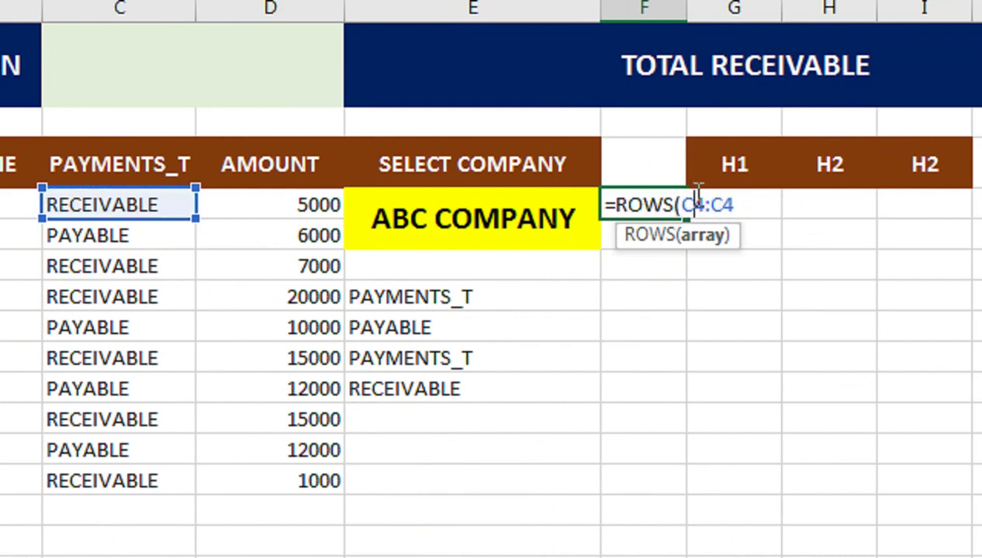
{"action": "key", "text": "Return"}
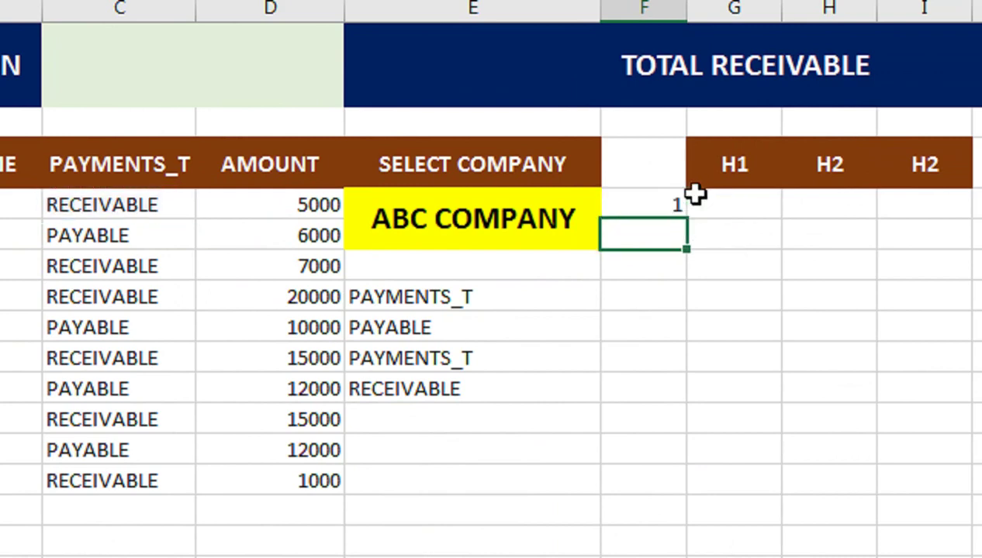
Fill the ROWS formula from F4 down column F beyond the last transaction row
{"action": "left_click", "coordinate": [682, 197]}
{"action": "left_click_drag", "start_coordinate": [686, 220], "coordinate": [696, 557]}
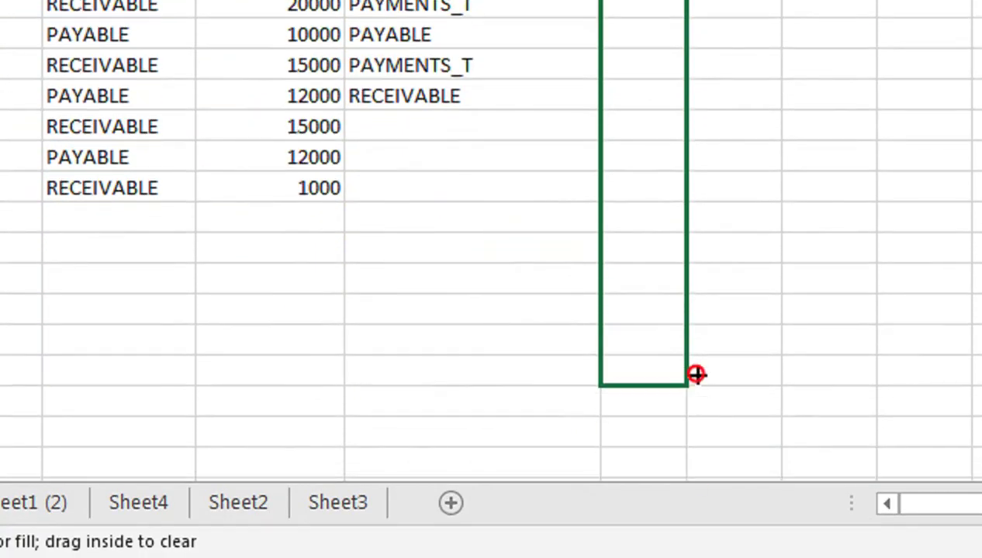
{"action": "mouse_move", "coordinate": [695, 374]}
{"action": "left_mouse_down"}
{"action": "mouse_move", "coordinate": [697, 501]}
{"action": "mouse_move", "coordinate": [696, 392]}
{"action": "left_mouse_up"}
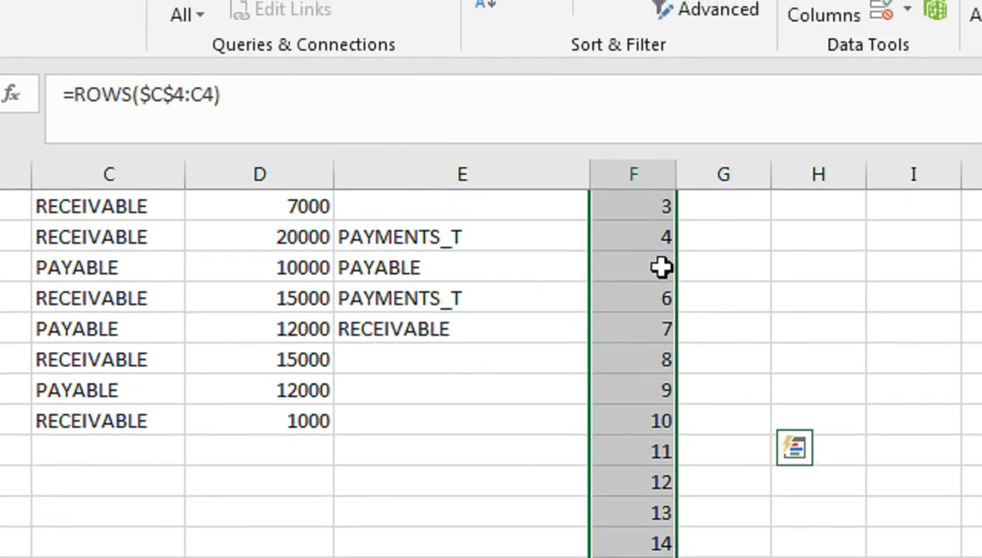
{"action": "key", "text": "ctrl+c"}
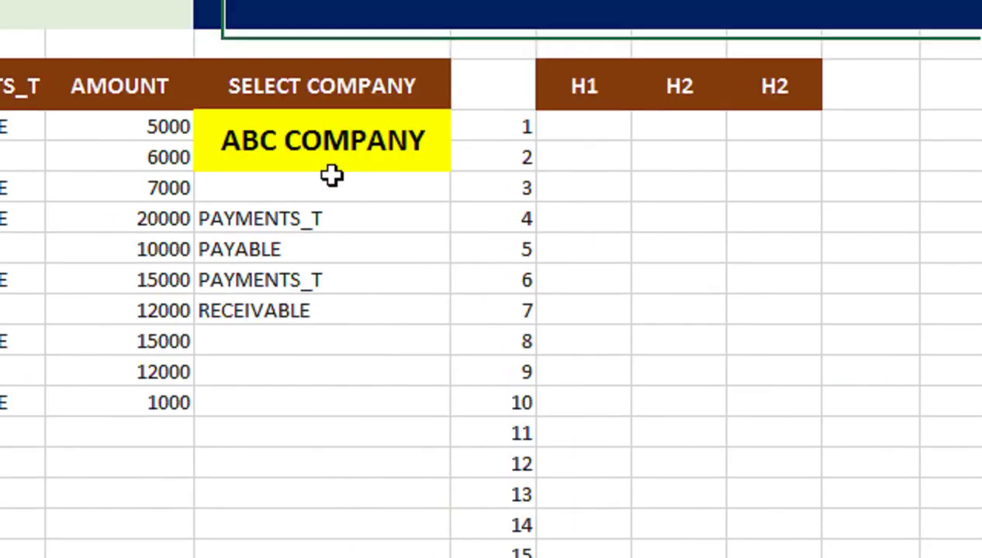
{"action": "double_click", "coordinate": [333, 177]}
{"action": "left_click", "coordinate": [364, 275]}
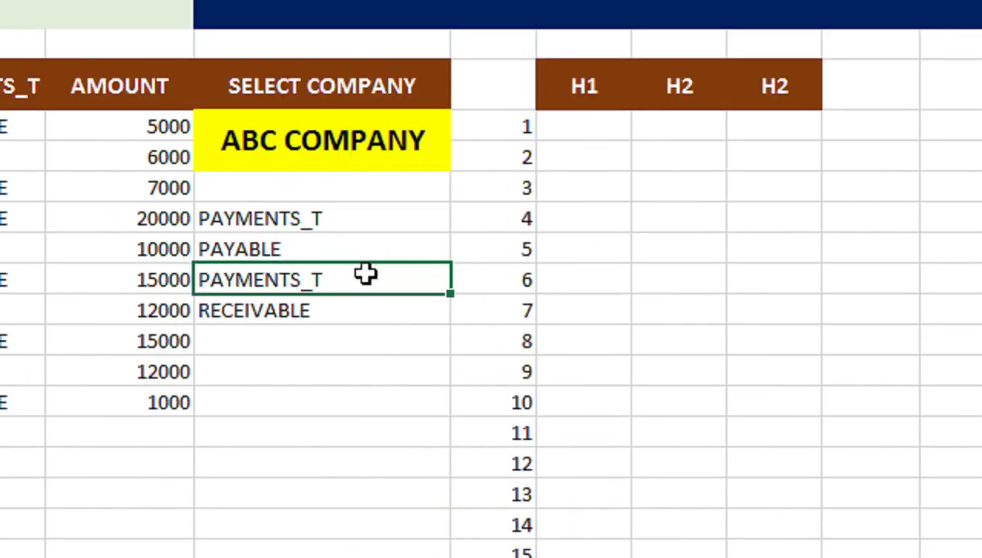
Start an IF(AND( formula in G4 under H1, with $E$8=C4 as the first condition
{"action": "left_click", "coordinate": [570, 124]}
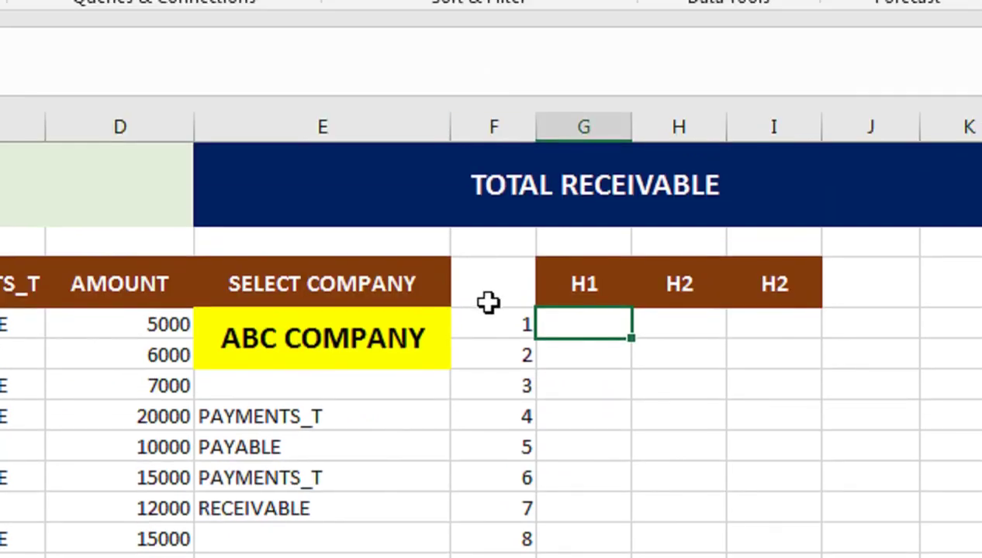
{"action": "type", "text": "=IF("}
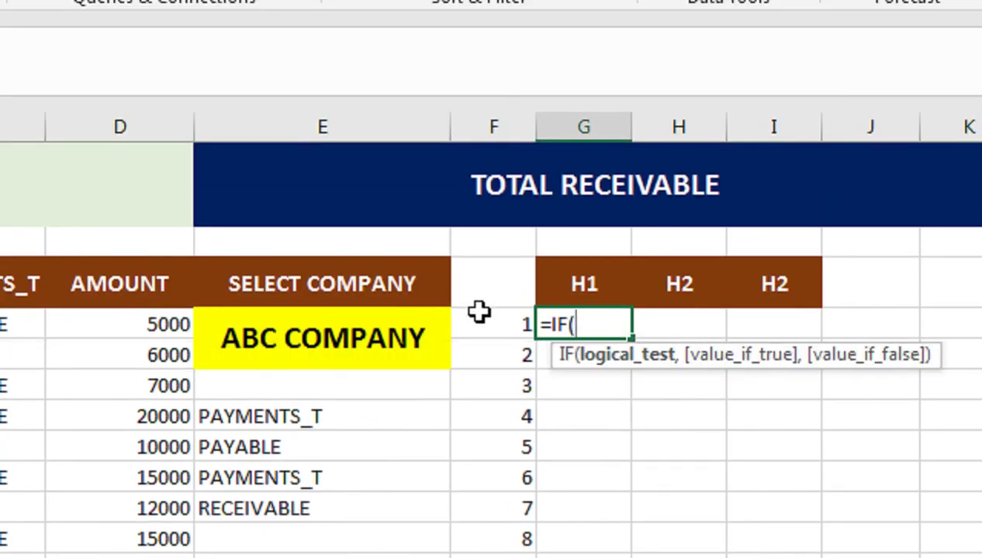
{"action": "type", "text": "and("}
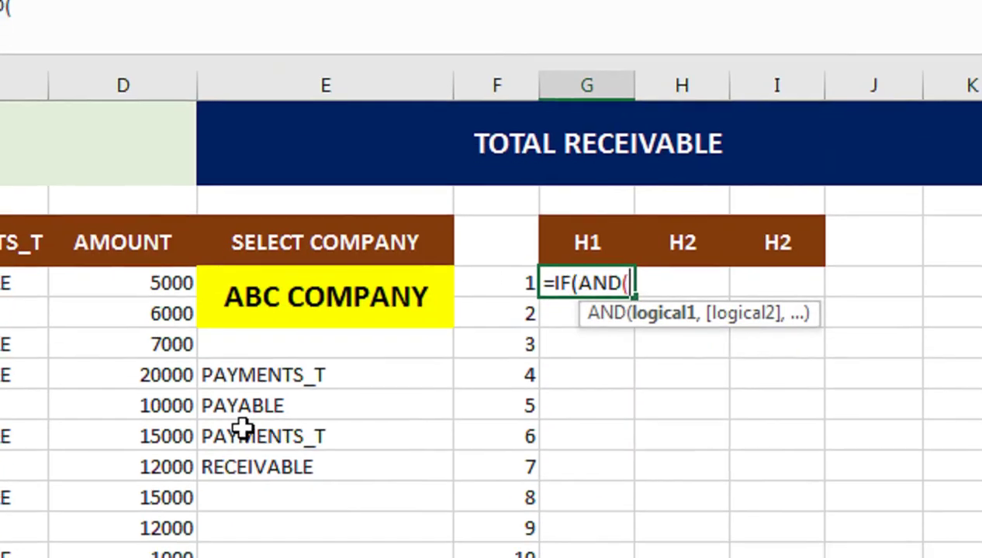
{"action": "left_click", "coordinate": [254, 407]}
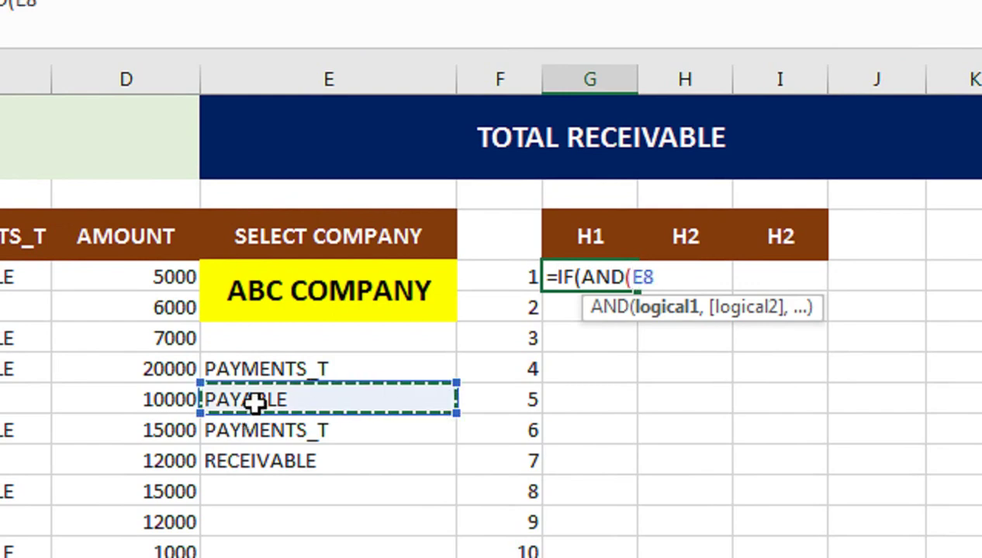
{"action": "key", "text": "F4"}
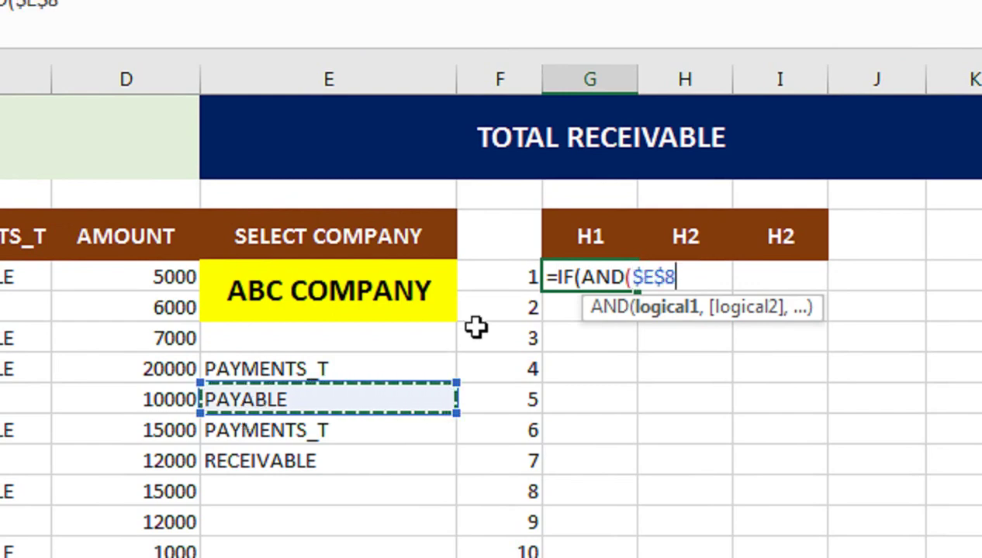
{"action": "type", "text": "="}
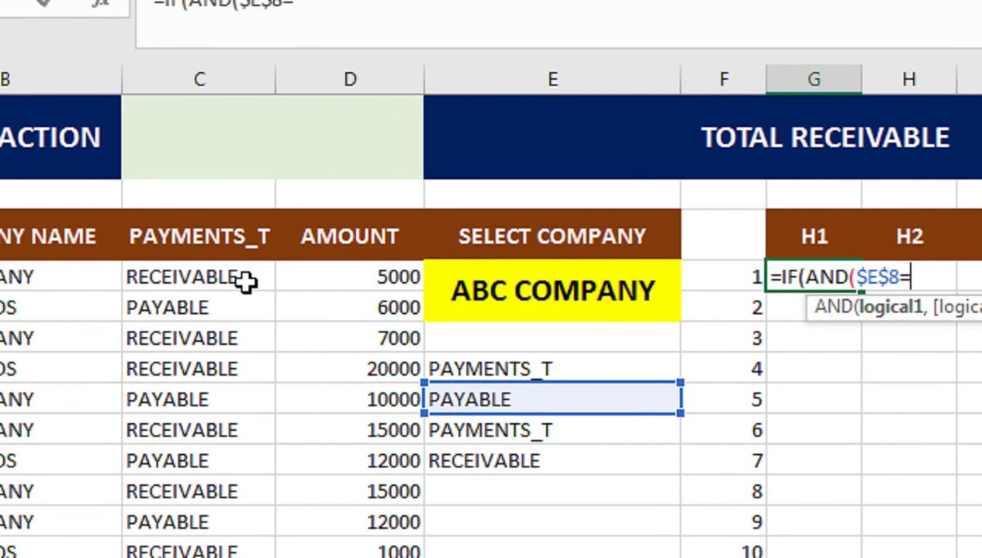
{"action": "left_click", "coordinate": [245, 282]}
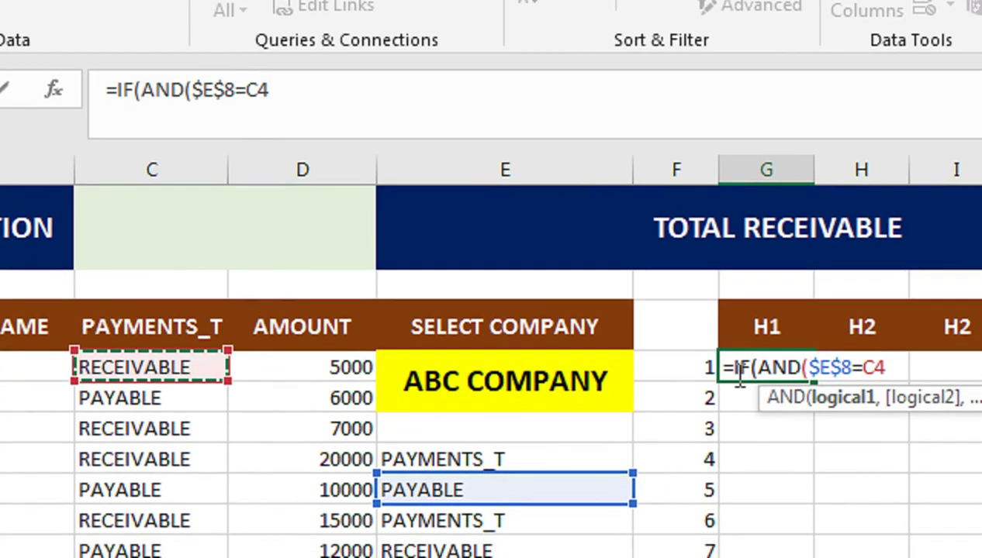
{"action": "type", "text": ","}
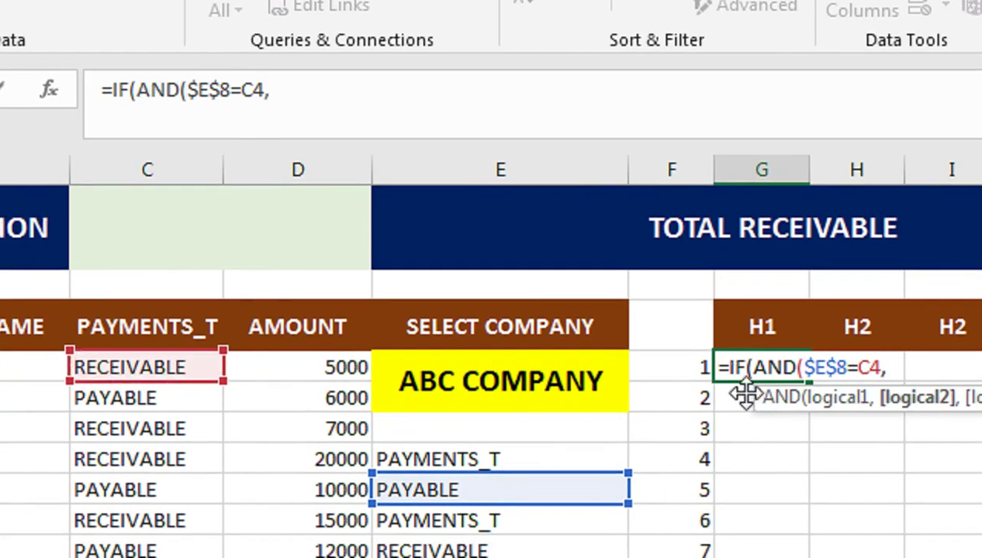
Add E4=B4 as the second condition in G4's formula and close the AND function
{"action": "left_click", "coordinate": [427, 393]}
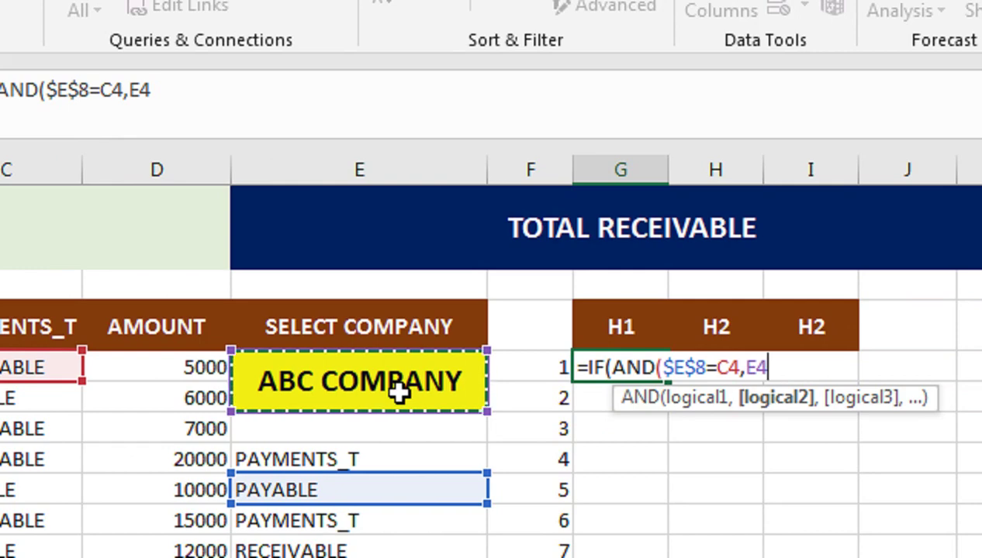
{"action": "type", "text": "="}
{"action": "left_click", "coordinate": [0, 362]}
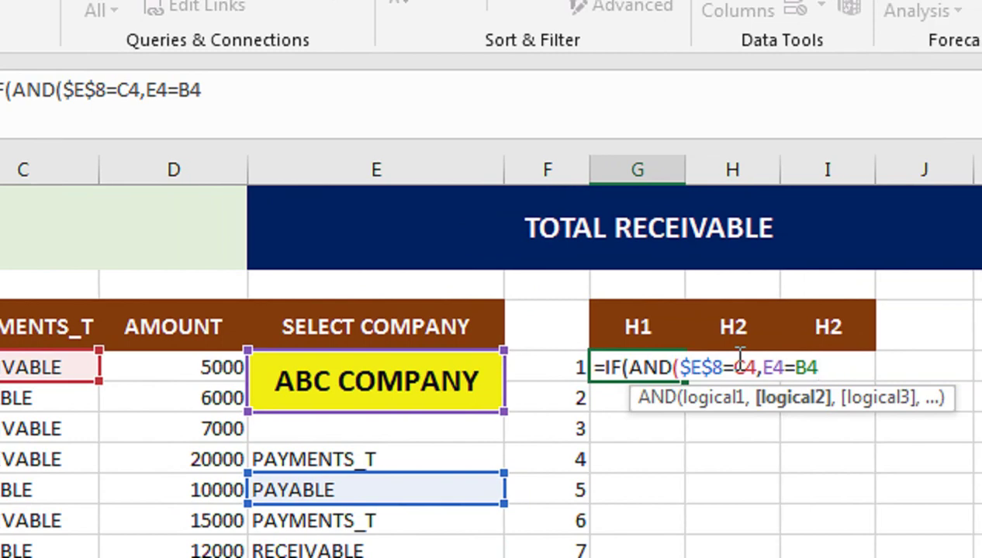
{"action": "type", "text": ")"}
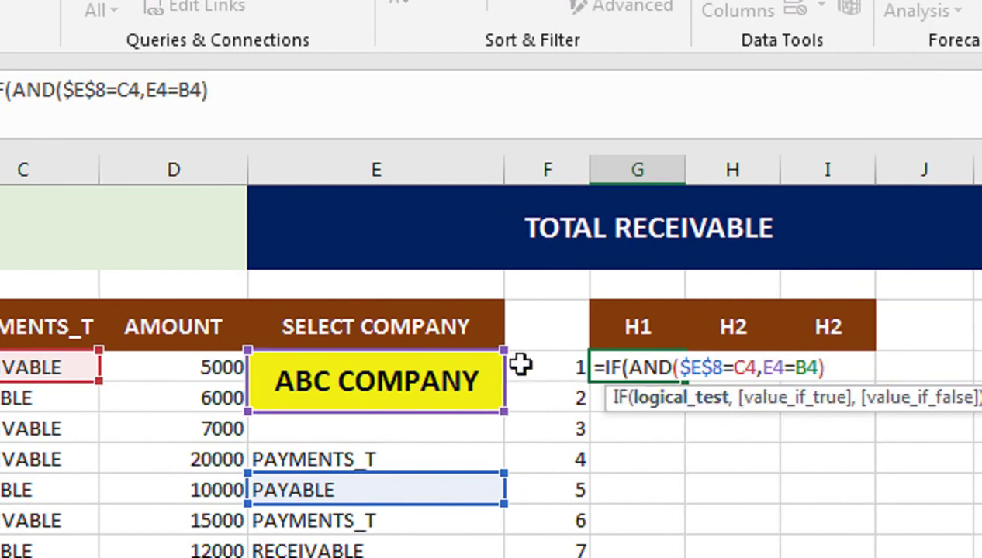
{"action": "key", "text": "Return"}
{"action": "key", "text": "Return"}
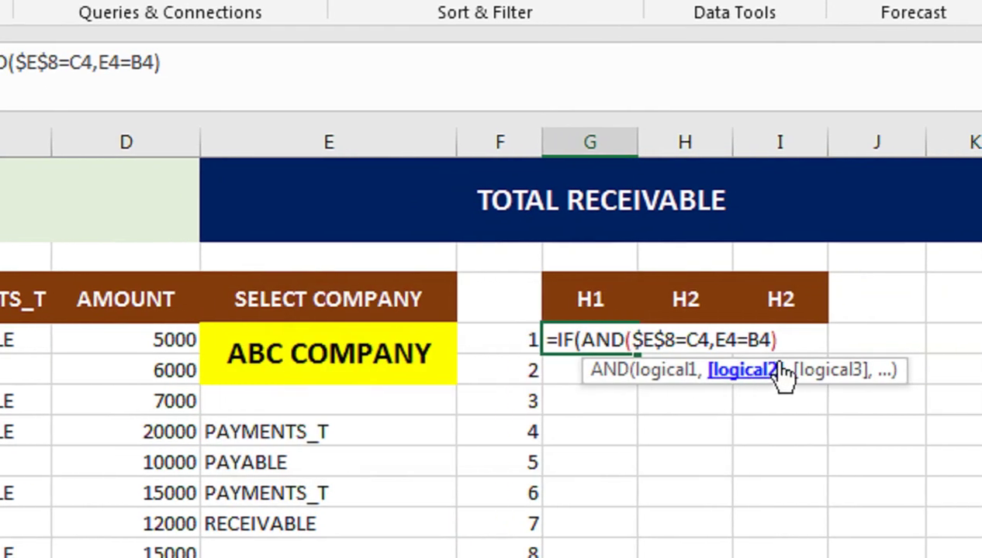
{"action": "left_click", "coordinate": [739, 334]}
Complete G4's IF formula with F4 as the true value and "" as the false value, and fill it down column G
{"action": "type", "text": ","}
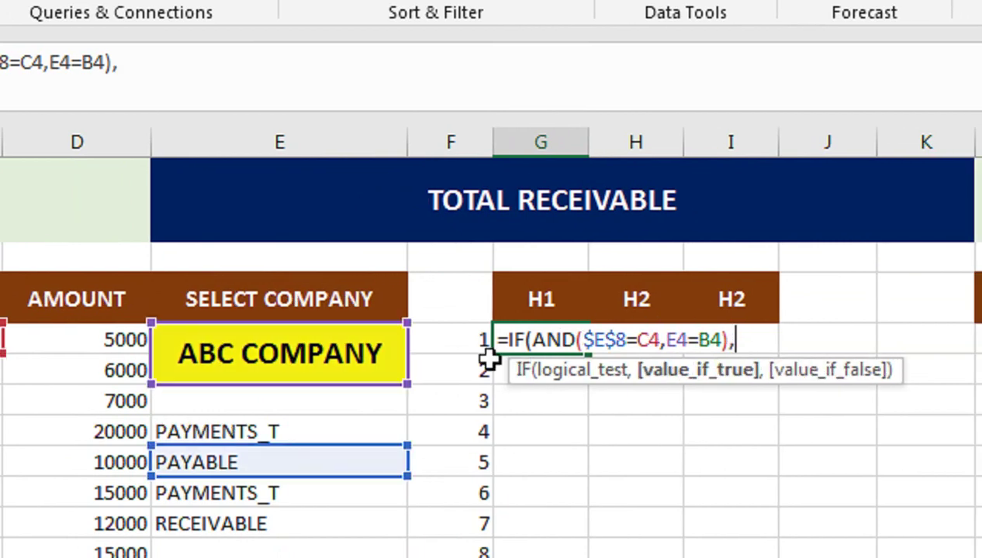
{"action": "left_click", "coordinate": [451, 334]}
{"action": "type", "text": ","}
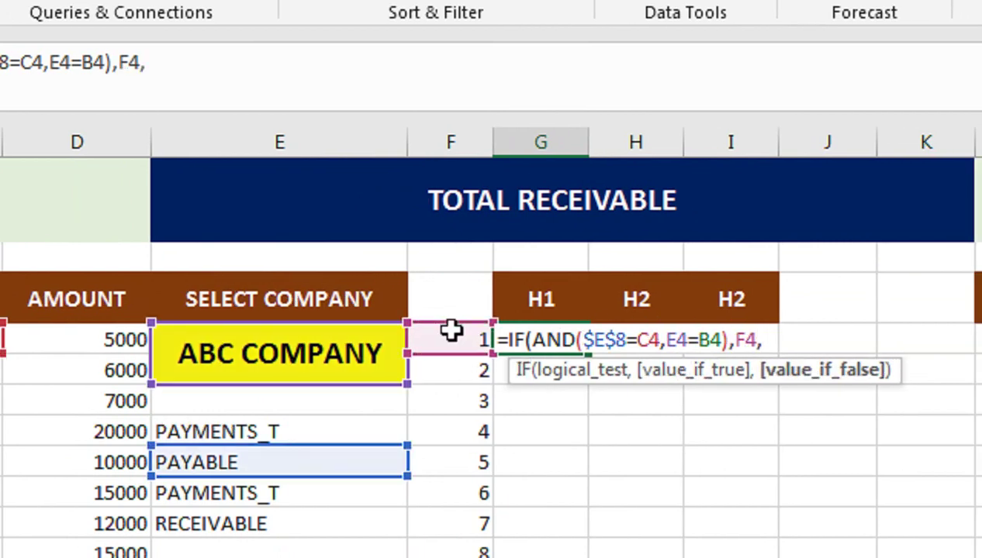
{"action": "type", "text": "\"\")"}
{"action": "key", "text": "Return"}
{"action": "left_click", "coordinate": [536, 338]}
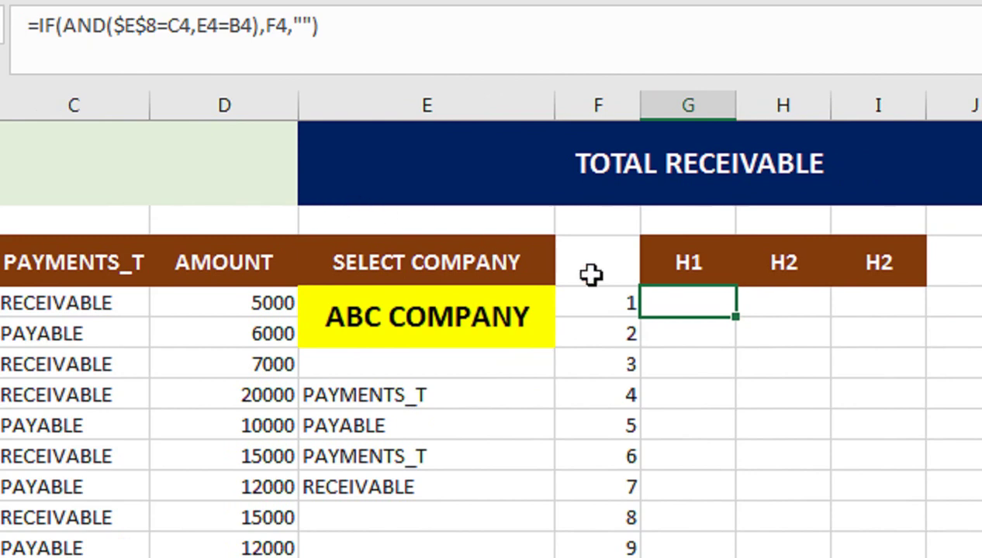
{"action": "left_click_drag", "start_coordinate": [737, 318], "coordinate": [763, 557]}
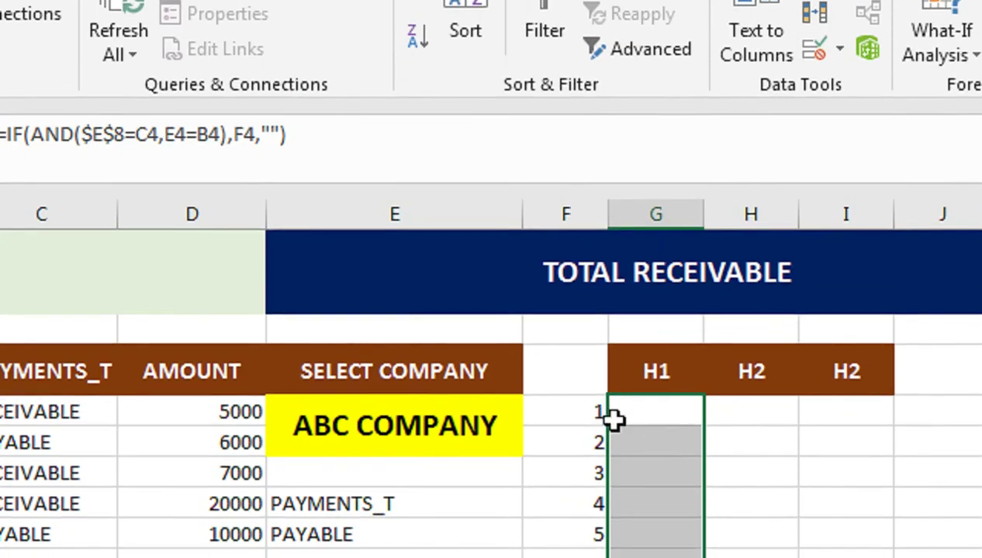
Make the company reference absolute as $E$4 in G4's formula and refill it down column G
{"action": "left_click", "coordinate": [430, 449]}
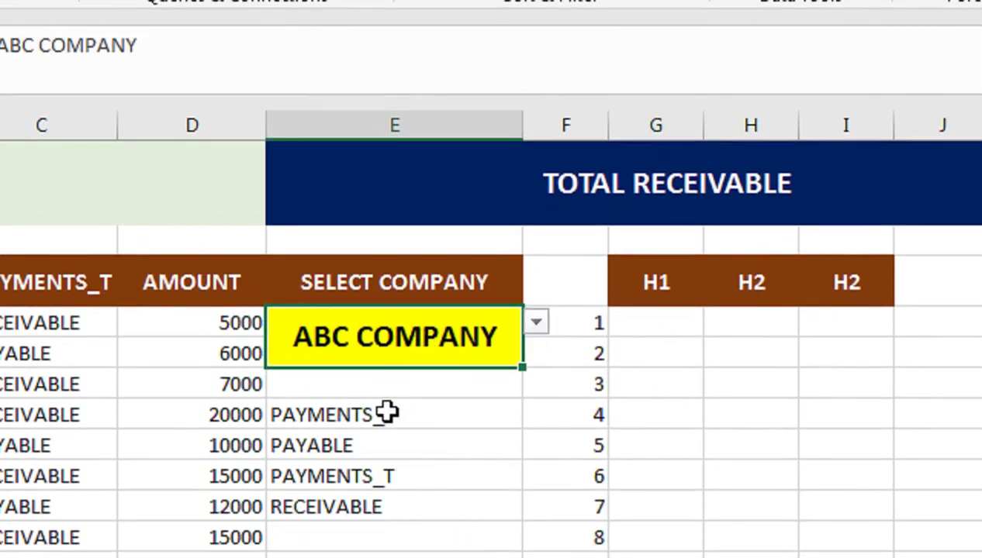
{"action": "left_click", "coordinate": [631, 318]}
{"action": "double_click", "coordinate": [631, 318]}
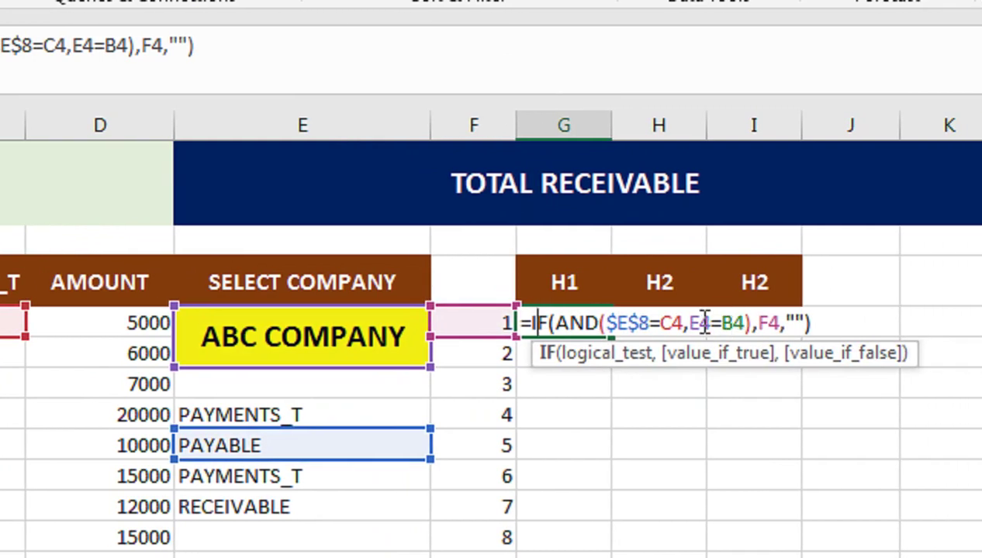
{"action": "double_click", "coordinate": [698, 321]}
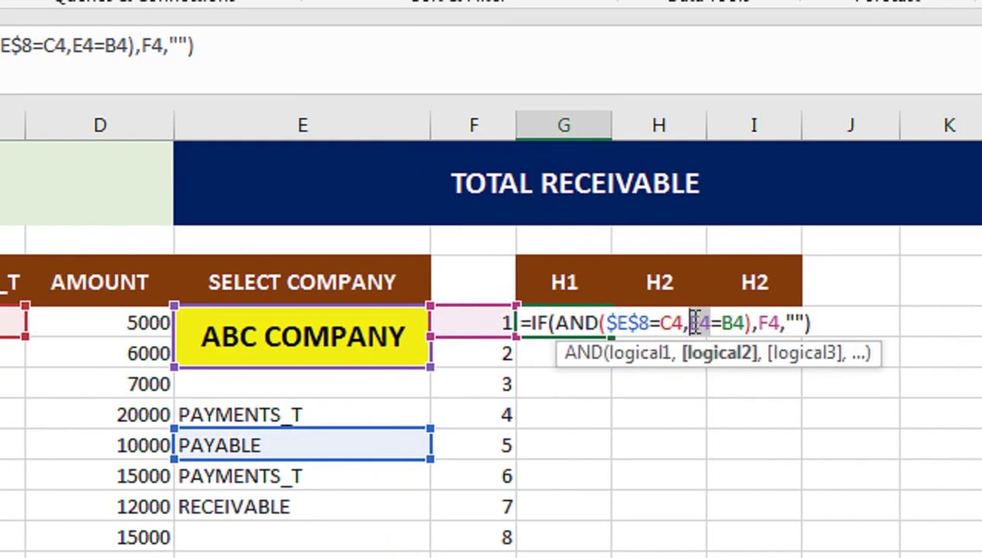
{"action": "key", "text": "F4"}
{"action": "key", "text": "Return"}
{"action": "left_click", "coordinate": [547, 322]}
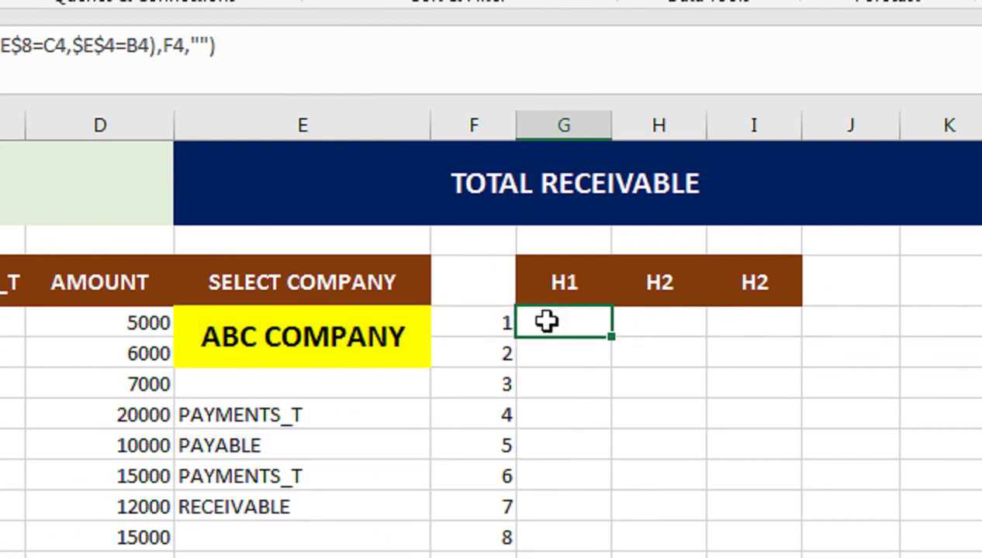
{"action": "left_click_drag", "start_coordinate": [613, 334], "coordinate": [595, 437]}
{"action": "scroll", "coordinate": [653, 44], "scroll_direction": "up", "scroll_amount": 3}
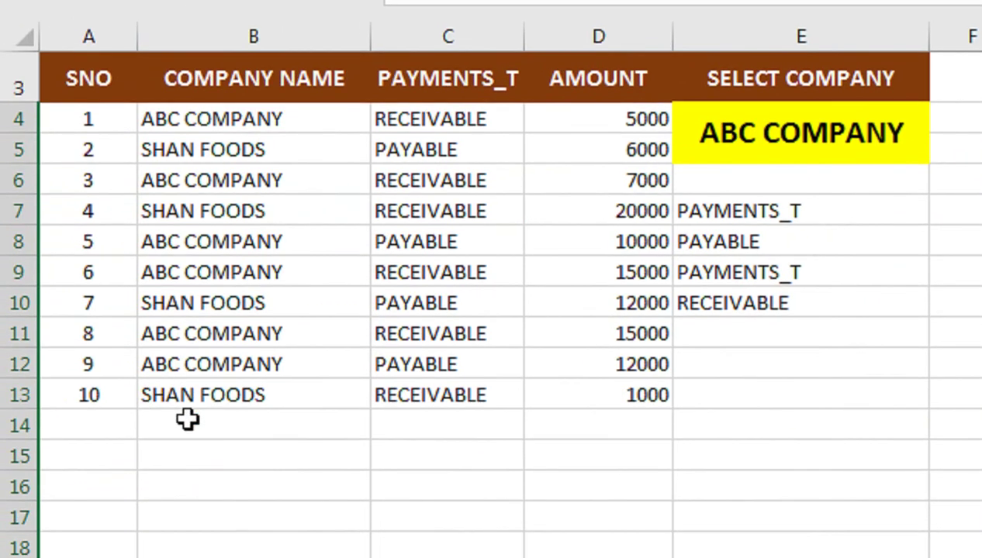
Copy ABC COMPANY from B12 into B14 to begin a new transaction row
{"action": "left_click", "coordinate": [187, 398]}
{"action": "key", "text": "ctrl+c"}
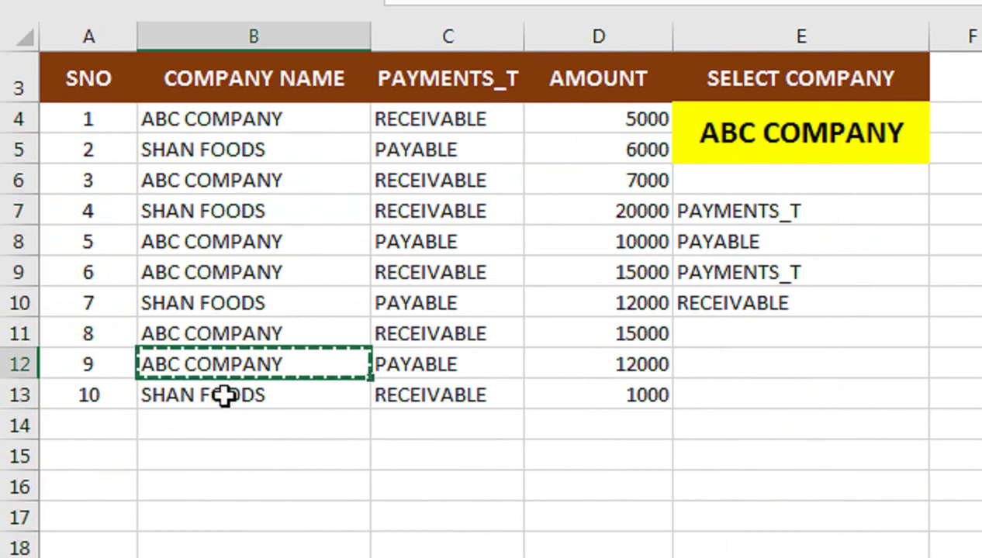
{"action": "left_click", "coordinate": [246, 426]}
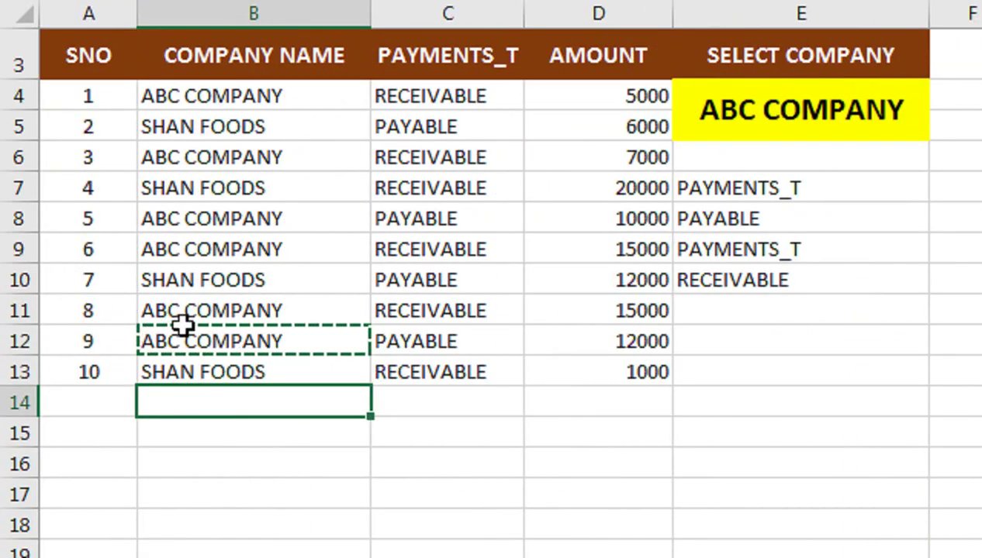
{"action": "key", "text": "ctrl+v"}
{"action": "left_click", "coordinate": [518, 395]}
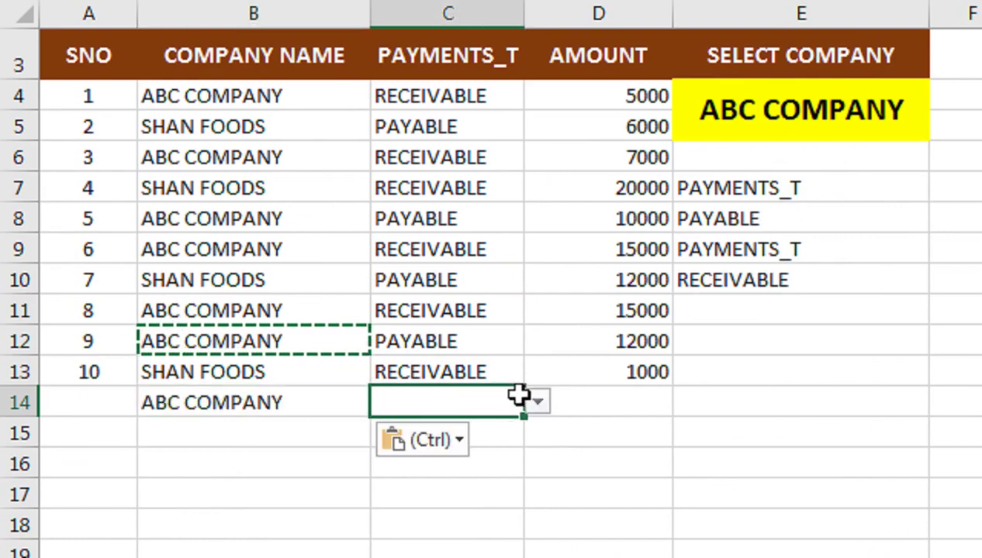
Complete the row 14 transaction by choosing PAYABLE in C14 and entering 10000 as the amount in D14
{"action": "left_click", "coordinate": [537, 402]}
{"action": "left_click", "coordinate": [508, 452]}
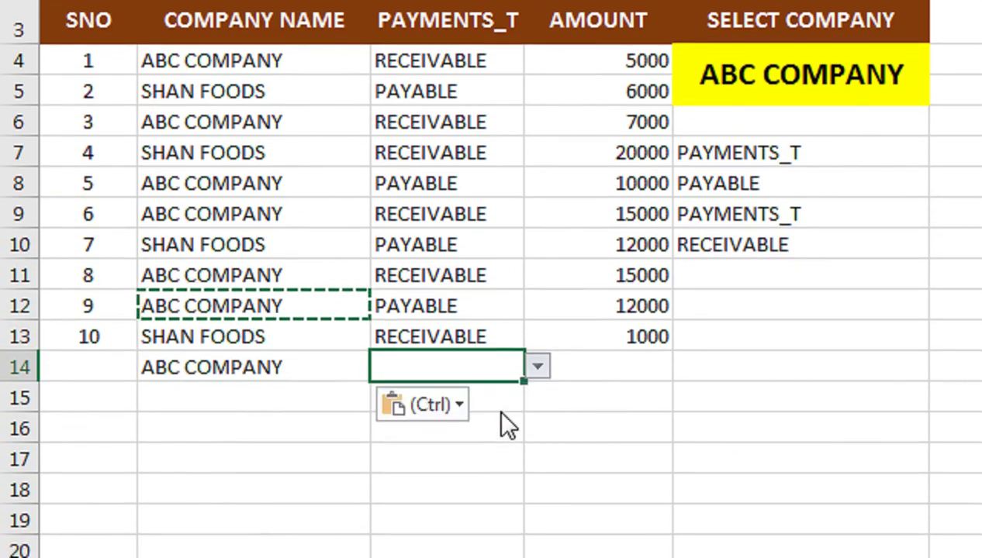
{"action": "left_click", "coordinate": [622, 358]}
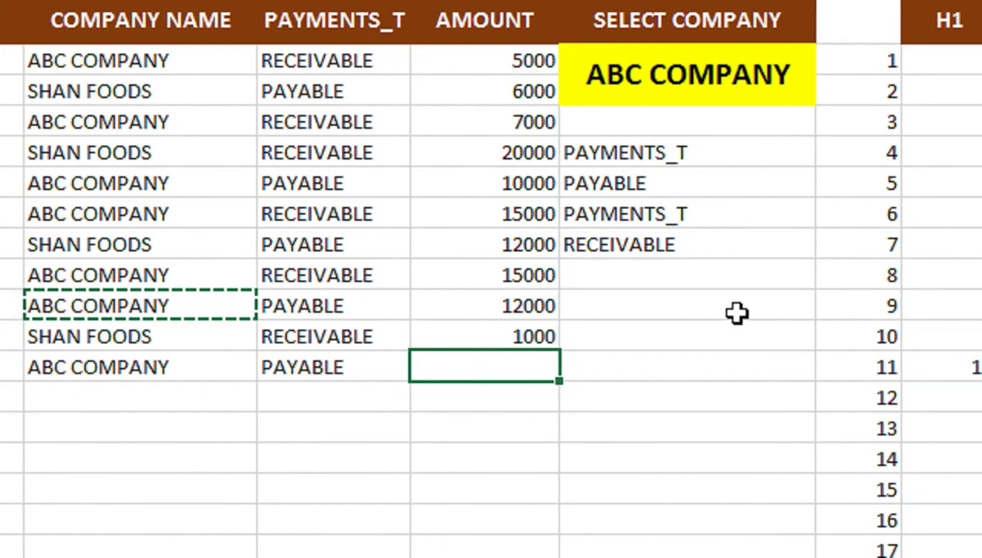
{"action": "key", "text": "Return"}
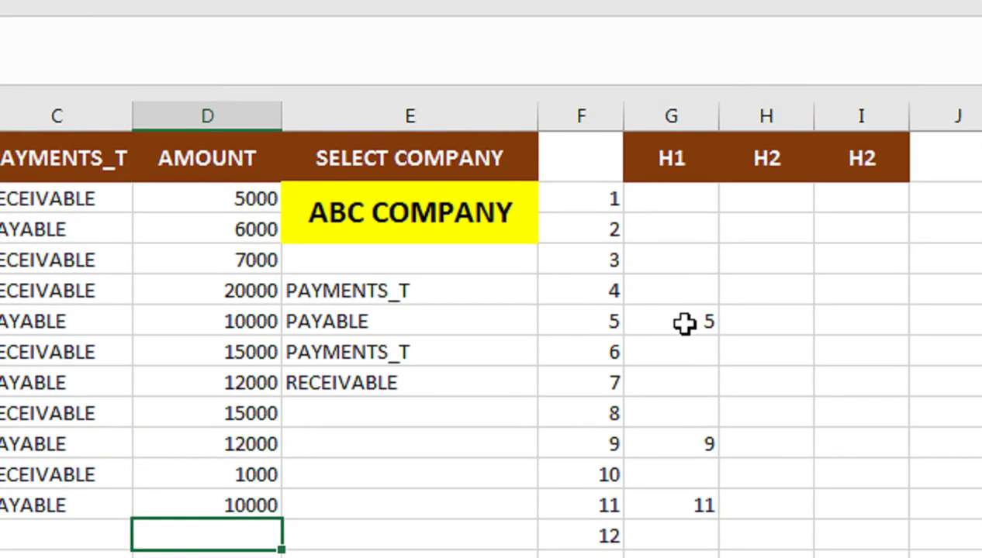
{"action": "left_click", "coordinate": [745, 207]}
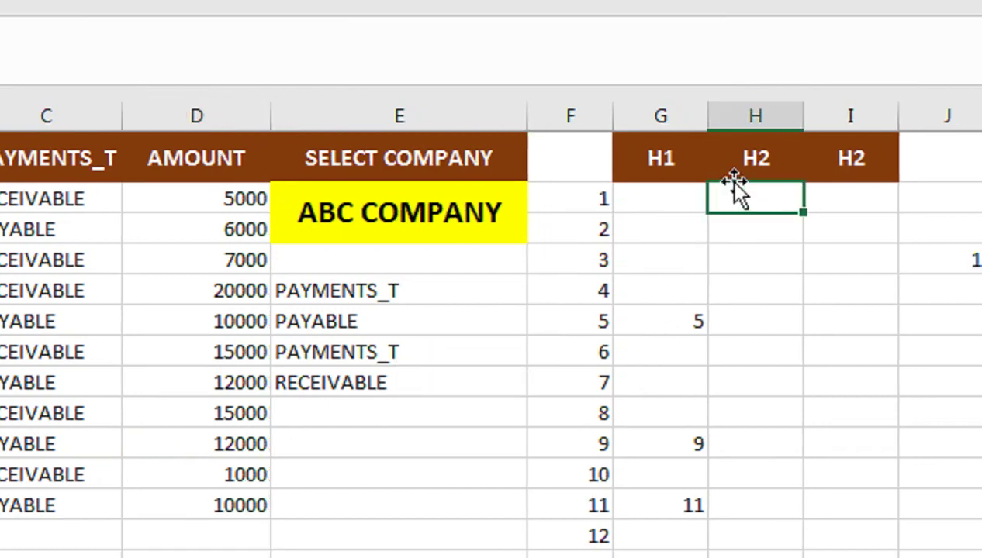
{"action": "left_click_drag", "start_coordinate": [730, 148], "coordinate": [743, 130]}
{"action": "left_click", "coordinate": [657, 305]}
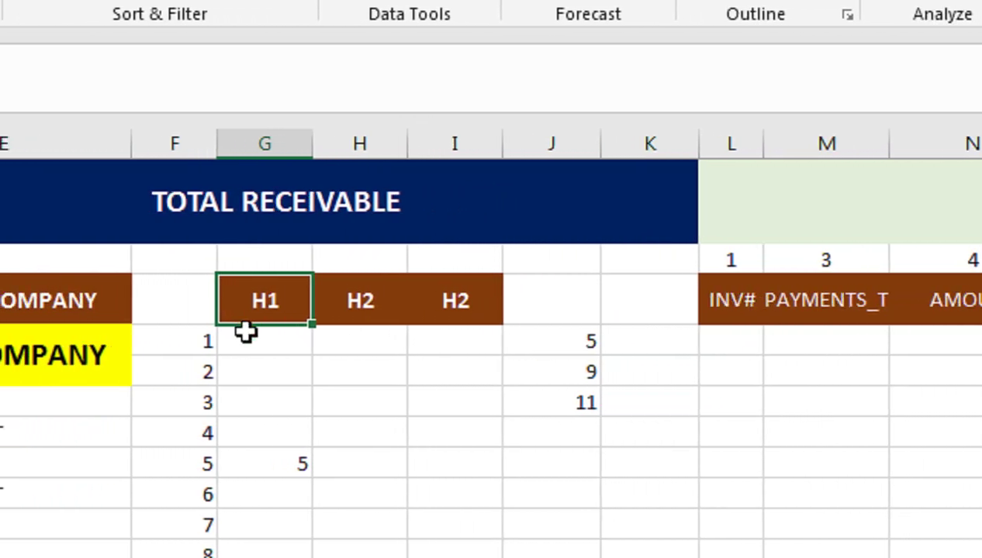
{"action": "left_click", "coordinate": [361, 320]}
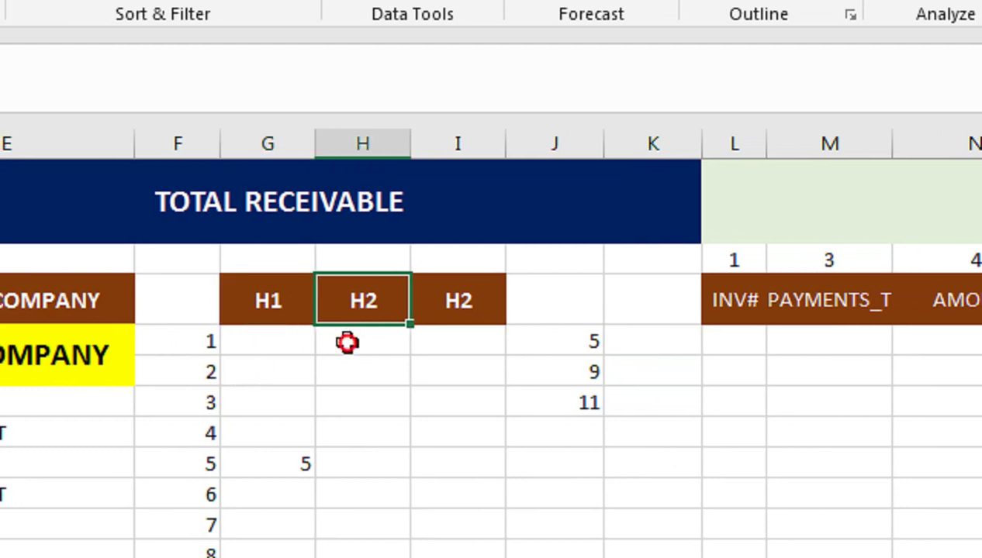
{"action": "left_click", "coordinate": [346, 342]}
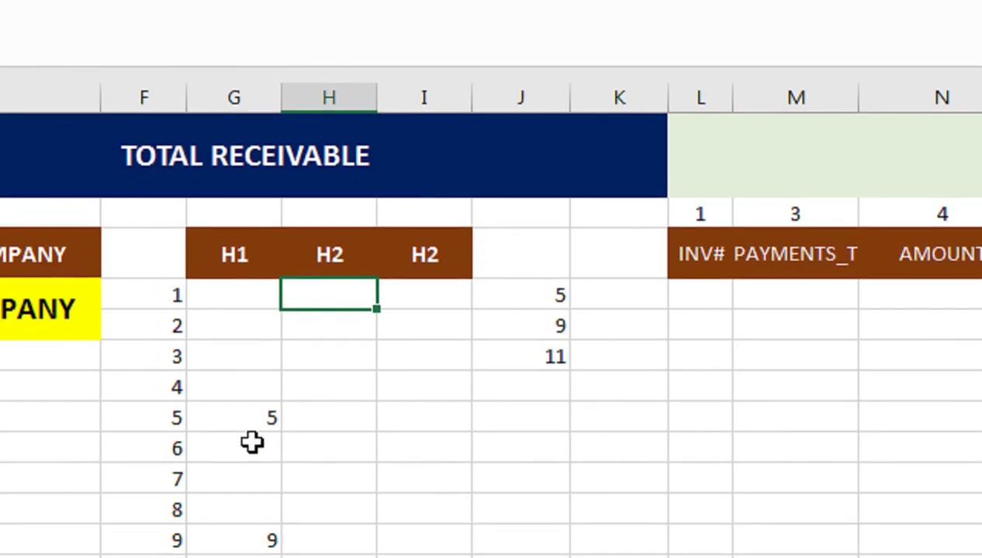
Copy the full IF formula text from G4 into H4 with its cell references unaltered
{"action": "left_click", "coordinate": [246, 299]}
{"action": "triple_click", "coordinate": [202, 114]}
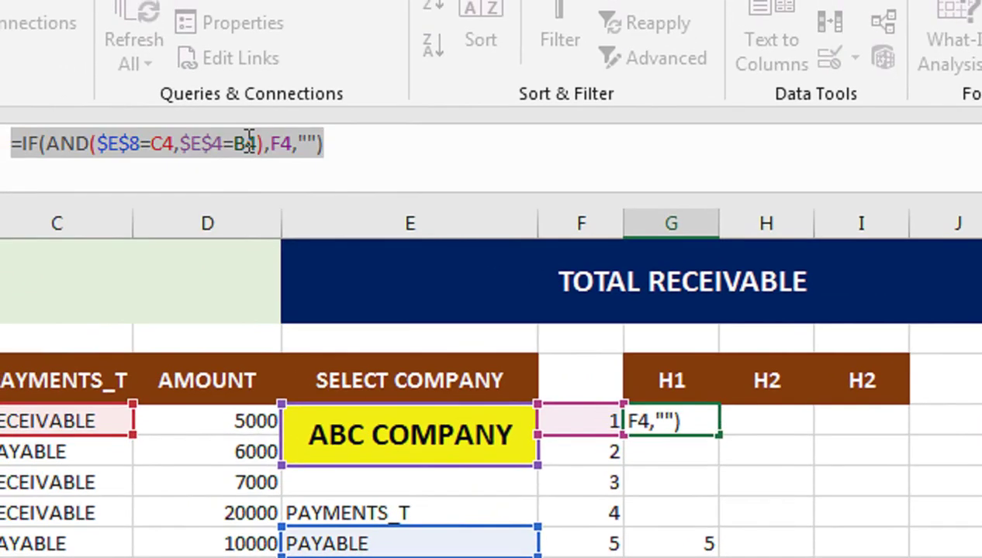
{"action": "key", "text": "ctrl+c"}
{"action": "key", "text": "Tab"}
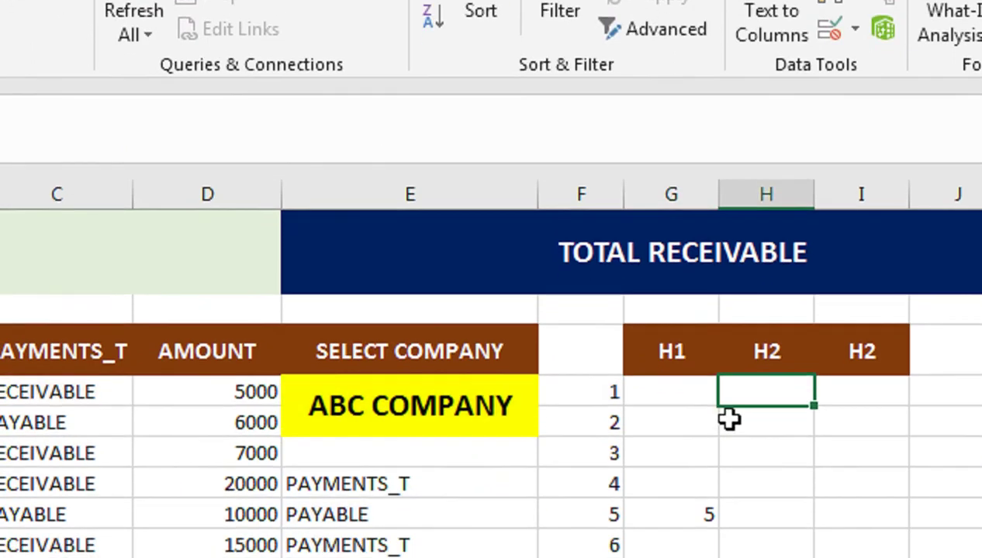
{"action": "key", "text": "ctrl+v"}
Replace $E$8 with $E$10 in H4's formula and fill the formula down column H
{"action": "double_click", "coordinate": [736, 392]}
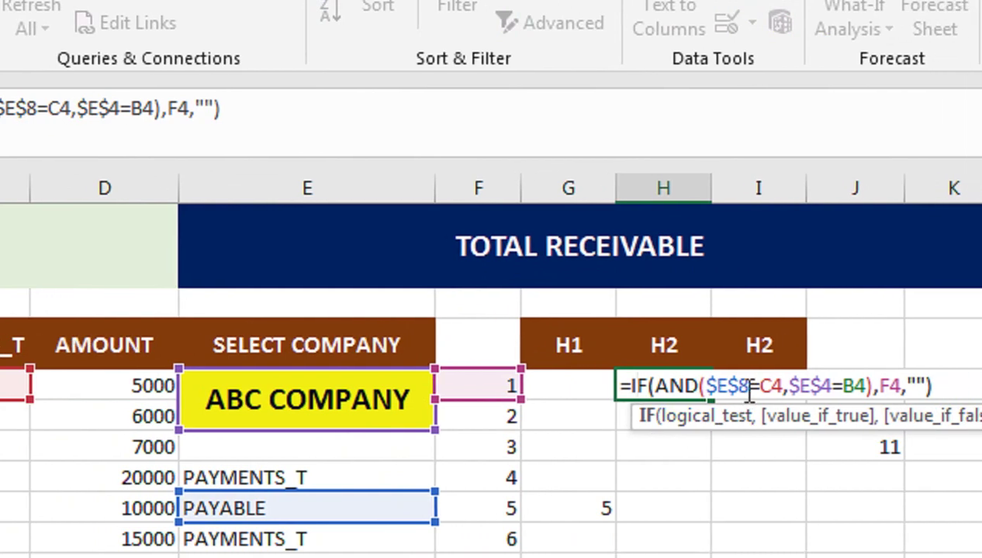
{"action": "left_click", "coordinate": [756, 391]}
{"action": "double_click", "coordinate": [704, 385]}
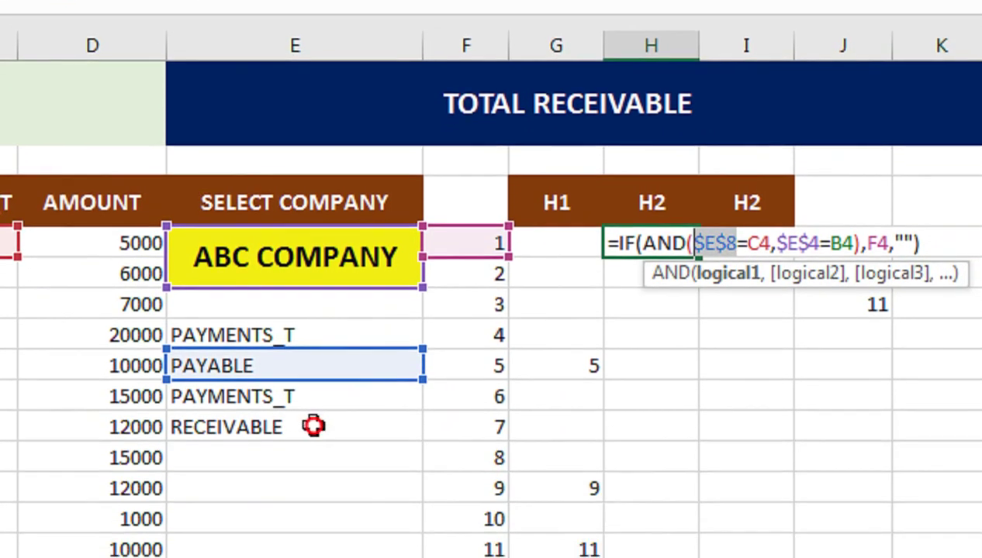
{"action": "left_click", "coordinate": [313, 420]}
{"action": "key", "text": "F4"}
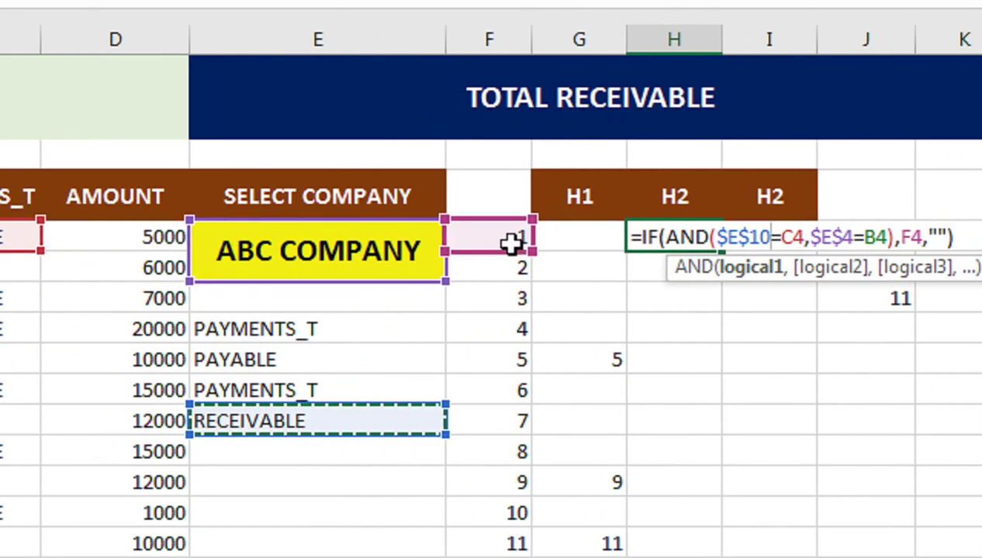
{"action": "key", "text": "Return"}
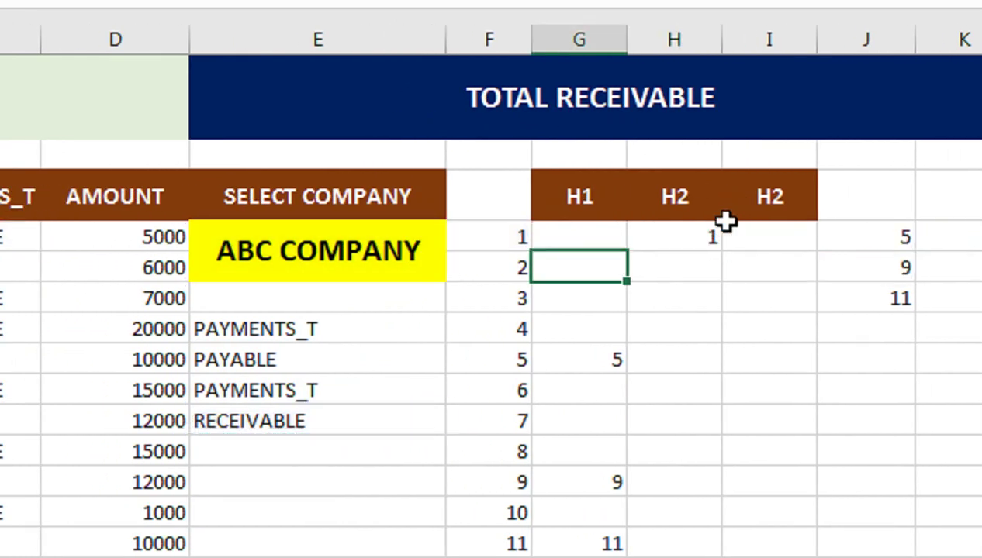
{"action": "left_click", "coordinate": [707, 240]}
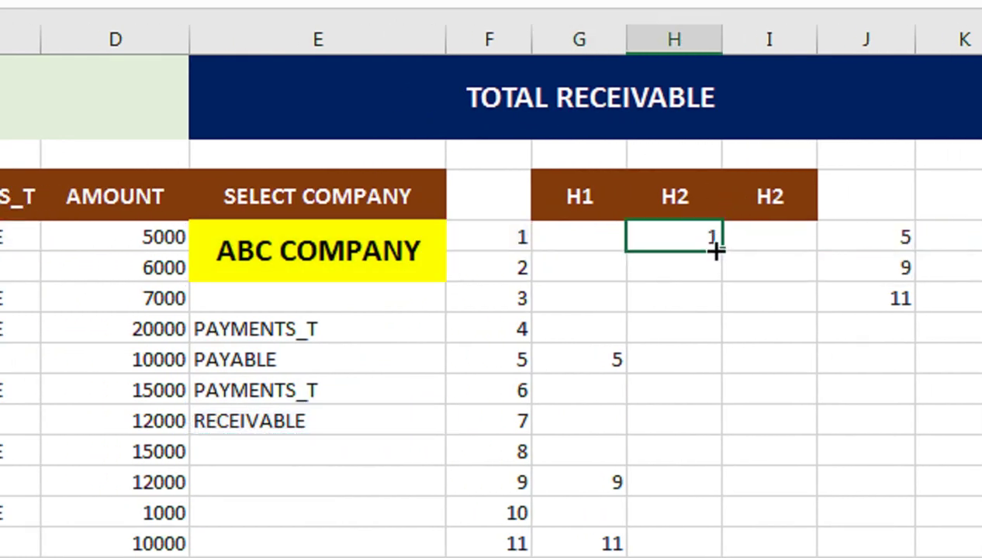
{"action": "left_click_drag", "start_coordinate": [723, 251], "coordinate": [732, 425]}
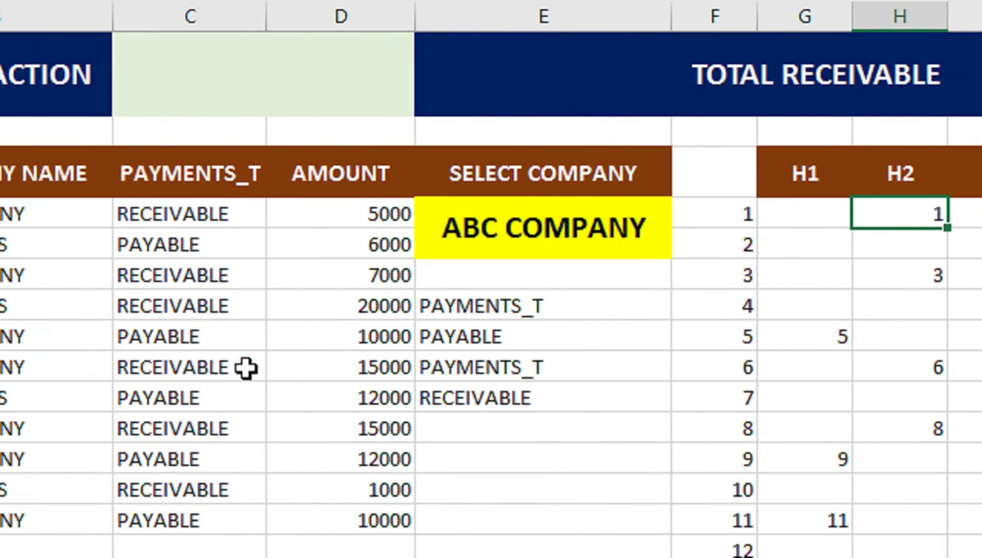
Begin I4's formula with an IFERROR function containing a nested SMALL function
{"action": "left_click", "coordinate": [876, 217]}
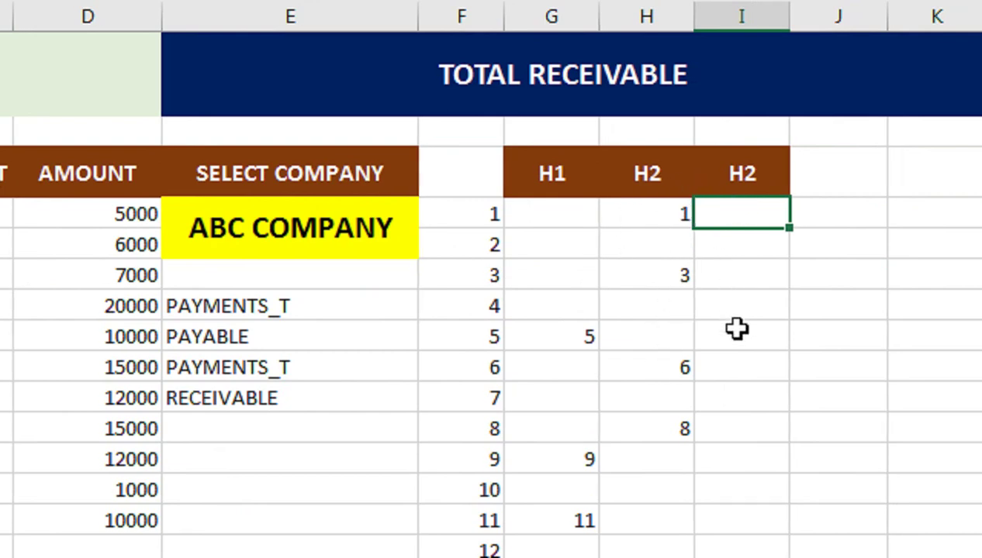
{"action": "type", "text": "if"}
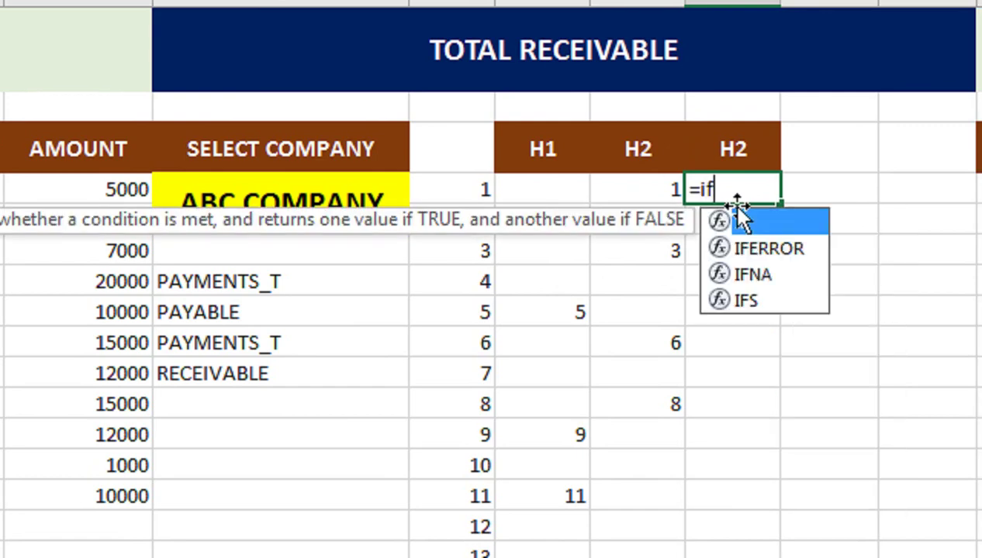
{"action": "key", "text": "Down"}
{"action": "key", "text": "Tab"}
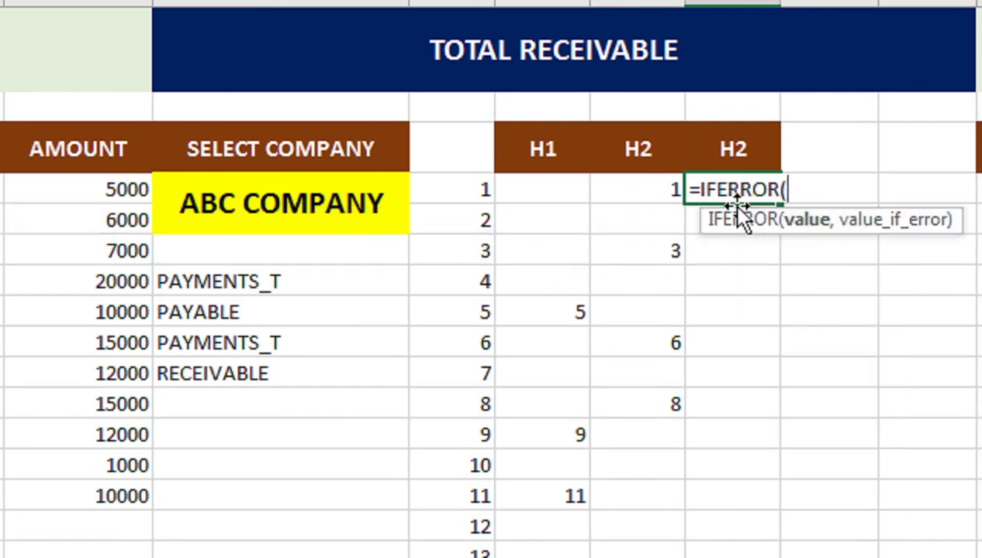
{"action": "type", "text": "sma"}
{"action": "key", "text": "Tab"}
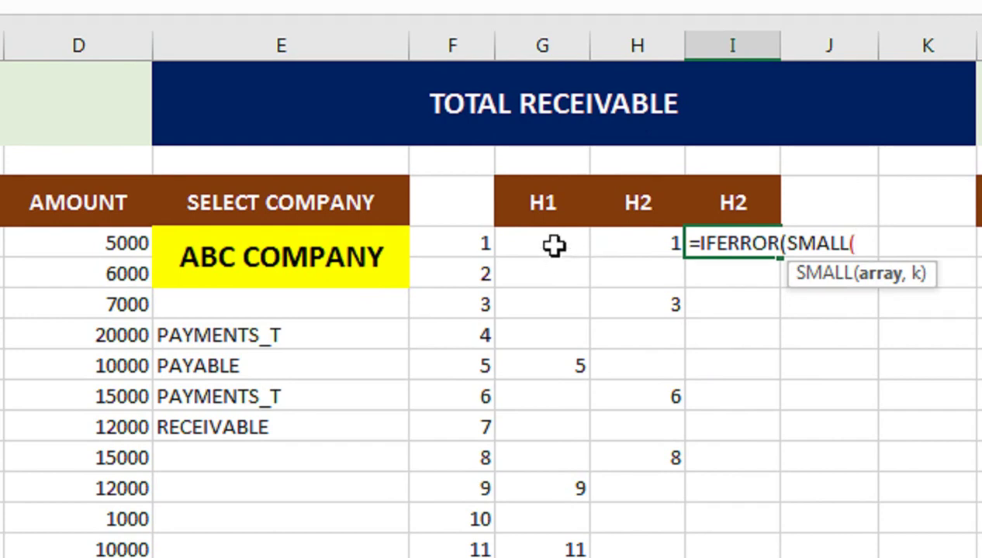
Set SMALL's array in I4 to the absolute range $H$4:$H$1048576 and open a ROWS function as its k argument
{"action": "left_click", "coordinate": [553, 245]}
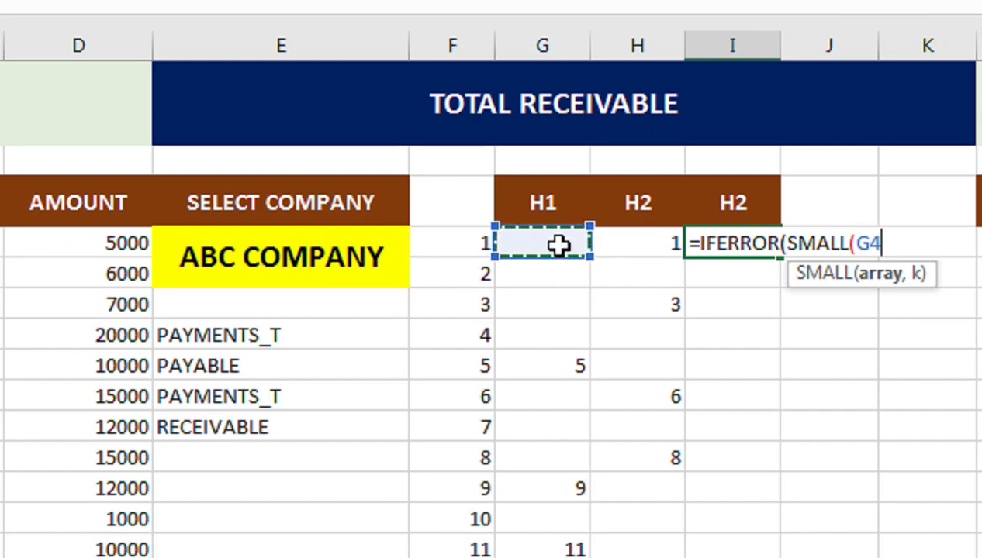
{"action": "key", "text": "Right"}
{"action": "key", "text": "ctrl+shift+Down"}
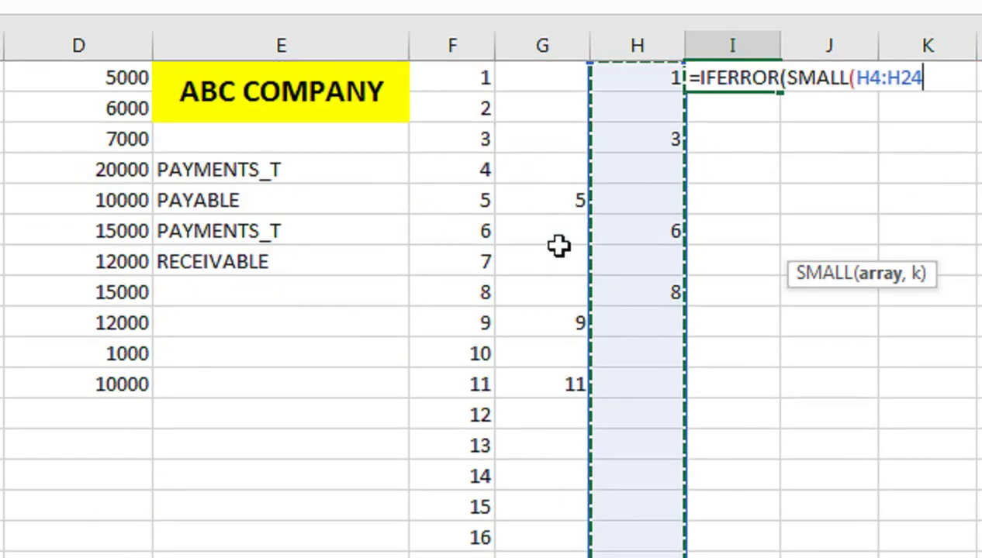
{"action": "key", "text": "ctrl+shift+Down"}
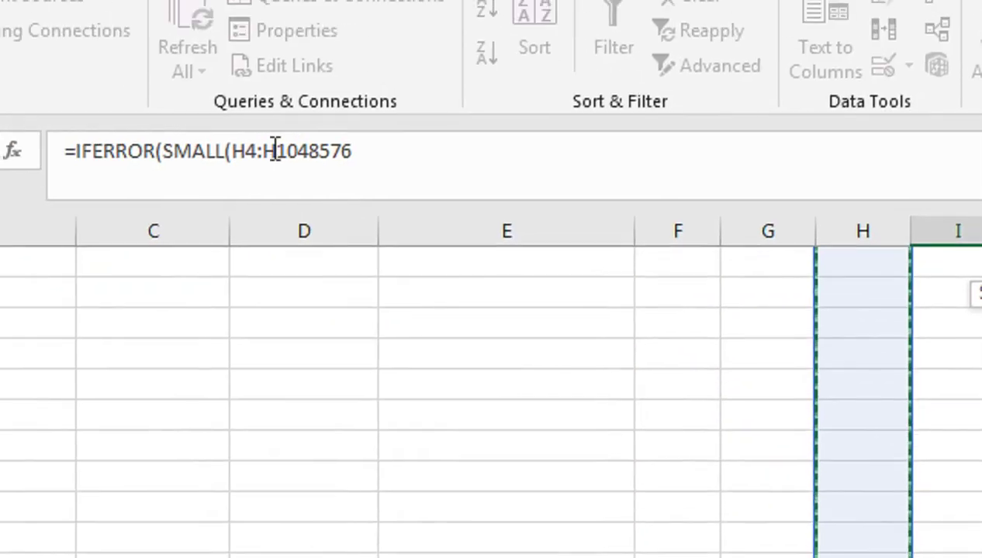
{"action": "key", "text": "F4"}
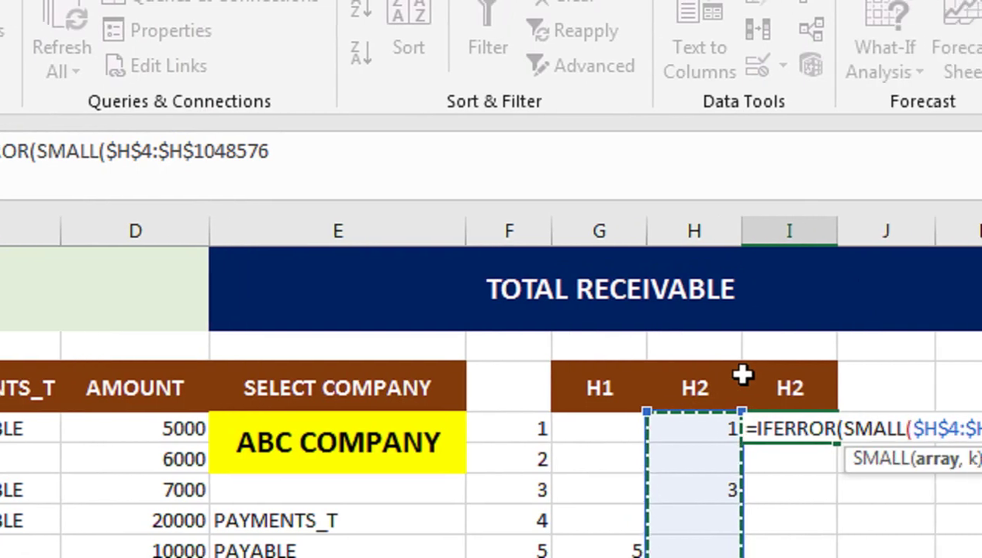
{"action": "type", "text": ",rows"}
{"action": "key", "text": "Tab"}
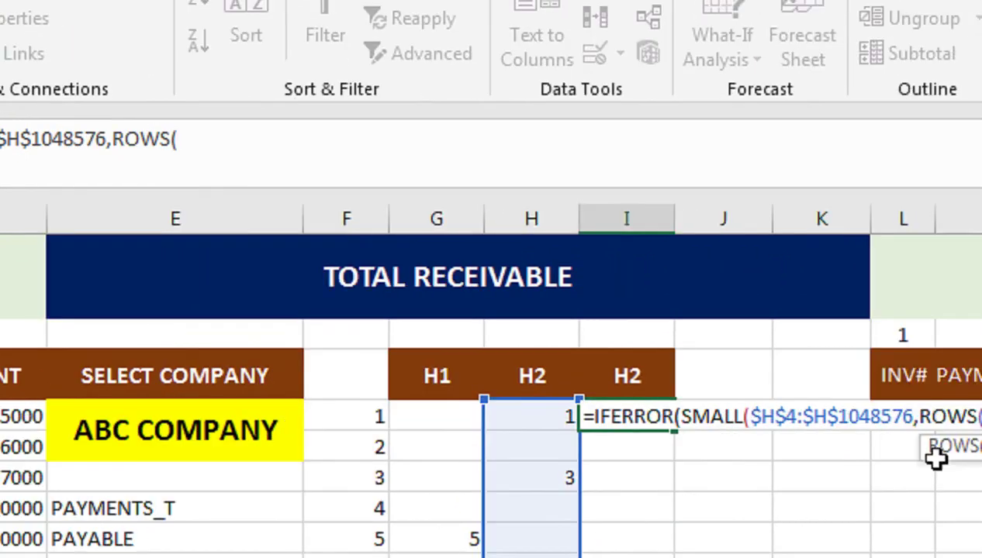
{"action": "left_click", "coordinate": [712, 387]}
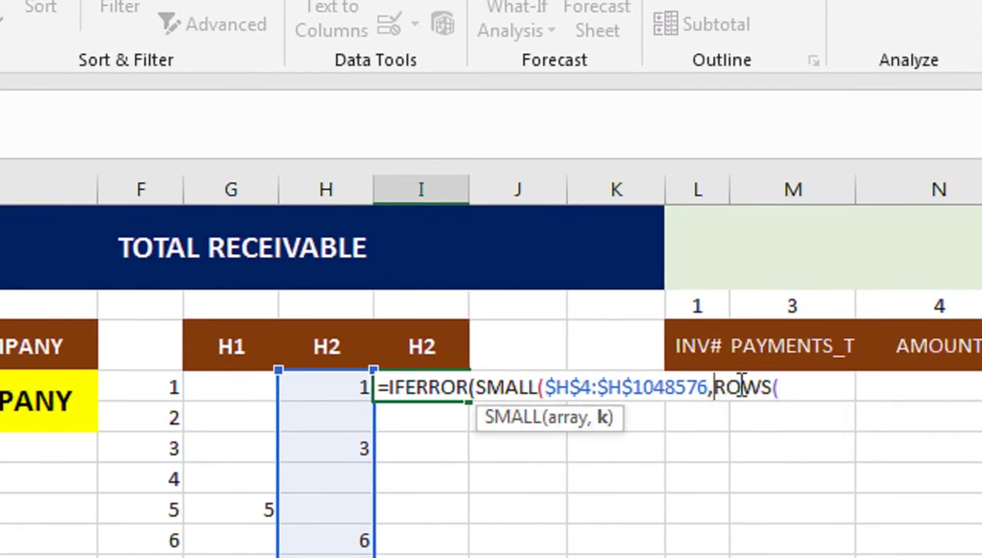
{"action": "left_click", "coordinate": [153, 384]}
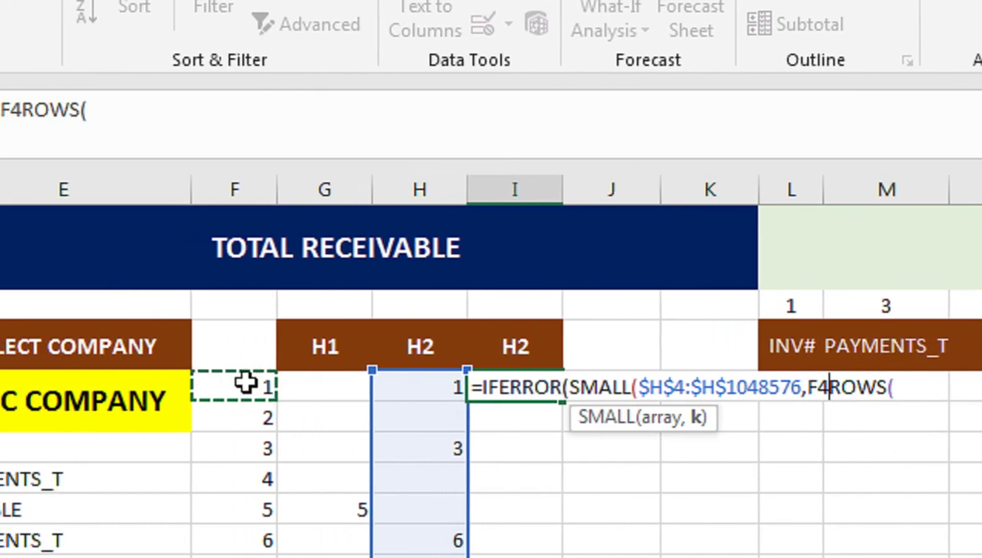
{"action": "key", "text": "BackSpace"}
{"action": "key", "text": "BackSpace"}
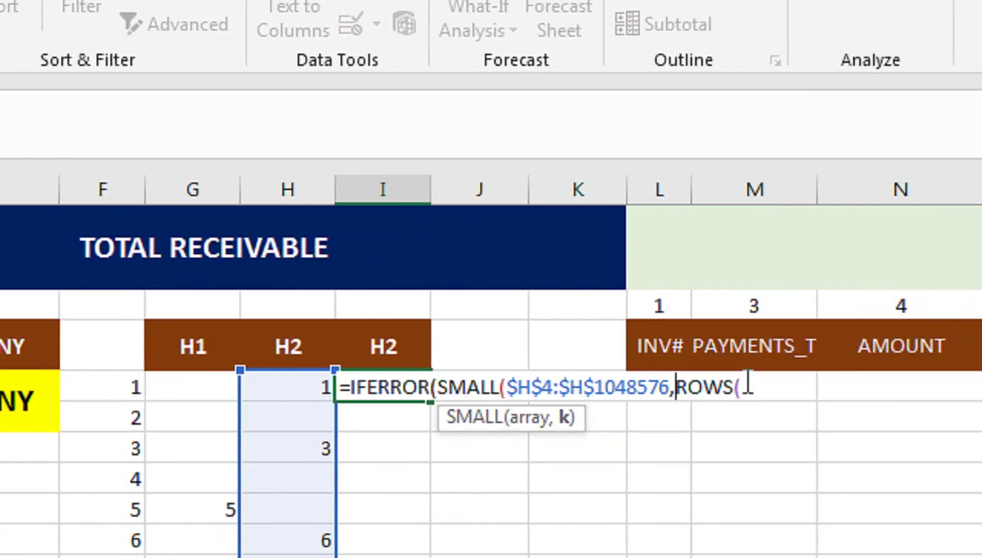
Give I4's ROWS function the expanding range $F$4:F4 and close it
{"action": "left_click", "coordinate": [747, 385]}
{"action": "left_click", "coordinate": [133, 387]}
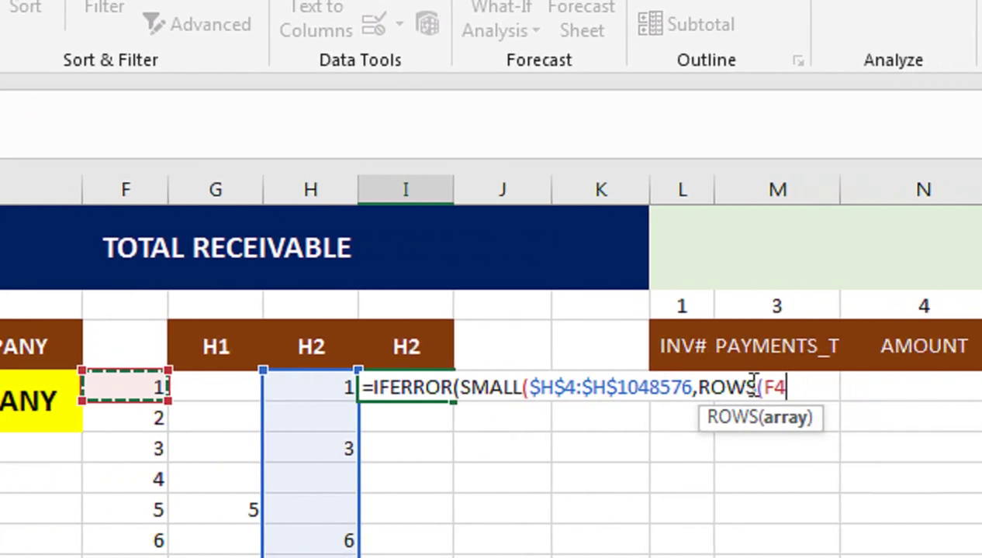
{"action": "type", "text": ":F4"}
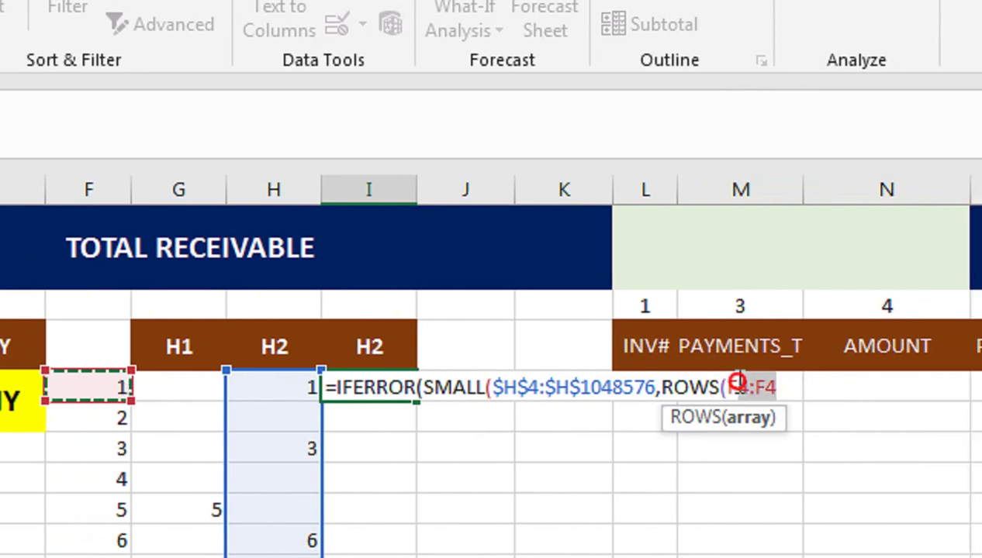
{"action": "left_click", "coordinate": [762, 385]}
{"action": "key", "text": "F4"}
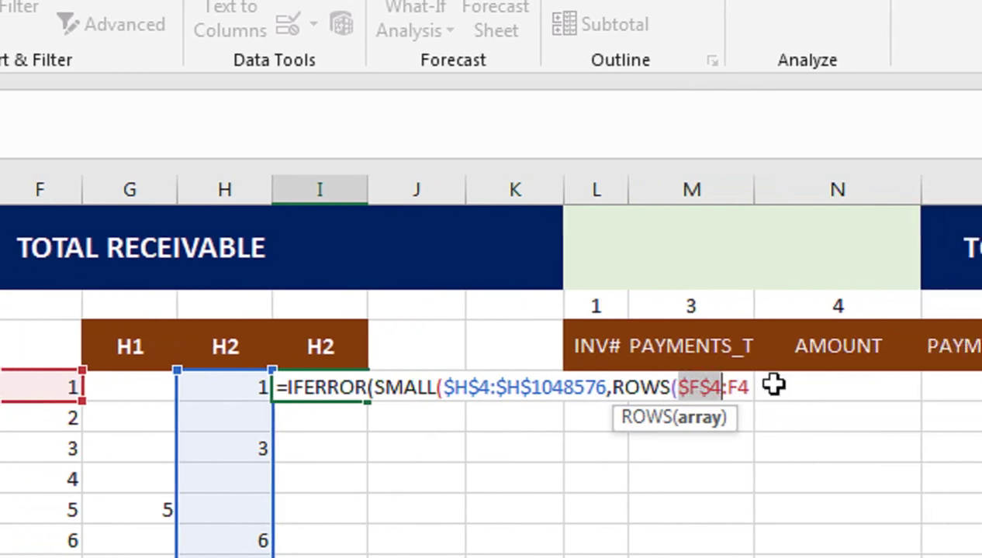
{"action": "type", "text": ")"}
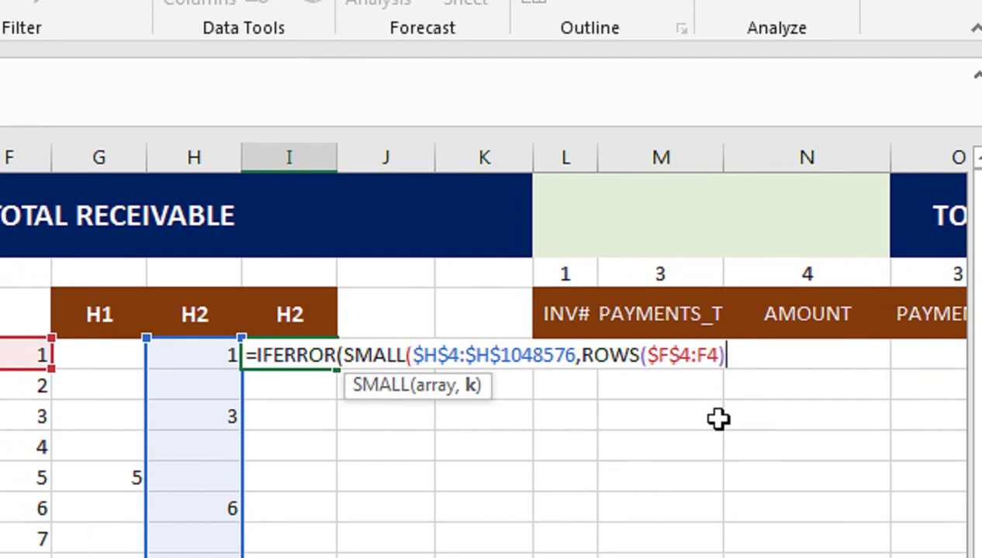
Close SMALL, complete I4's IFERROR formula with "" as the error value, and fill it down column I
{"action": "type", "text": "),\"\")"}
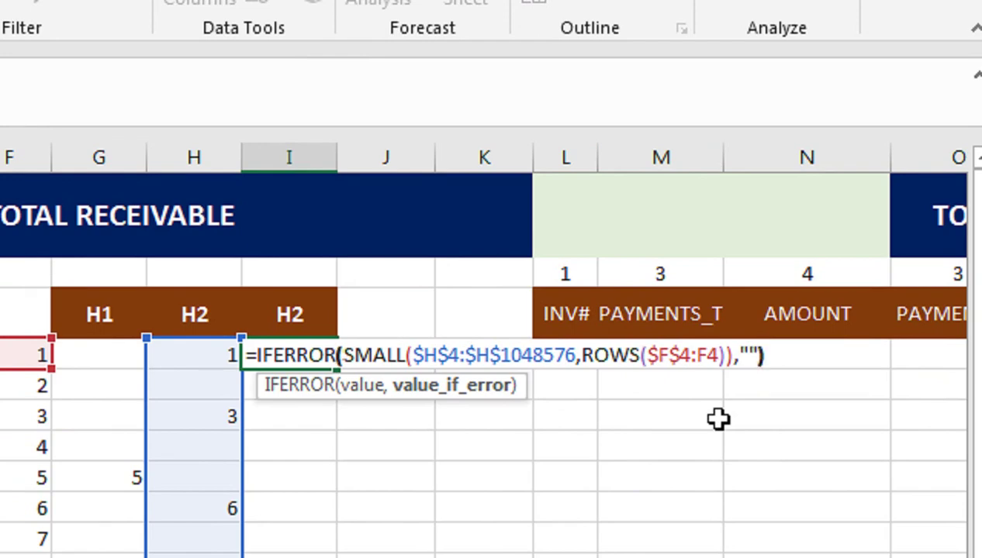
{"action": "type", "text": ",\"\")"}
{"action": "key", "text": "Return"}
{"action": "key", "text": "Up"}
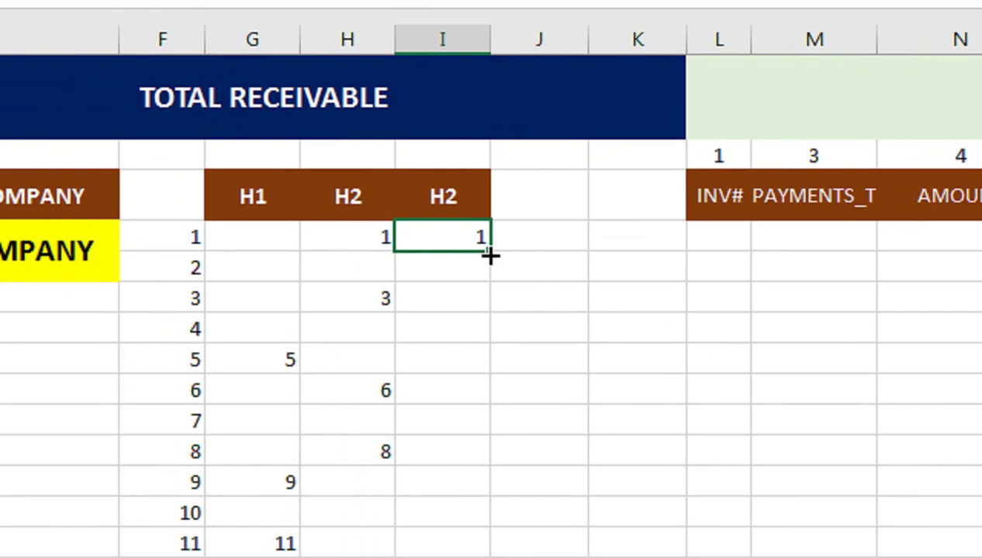
{"action": "left_click_drag", "start_coordinate": [490, 253], "coordinate": [480, 557]}
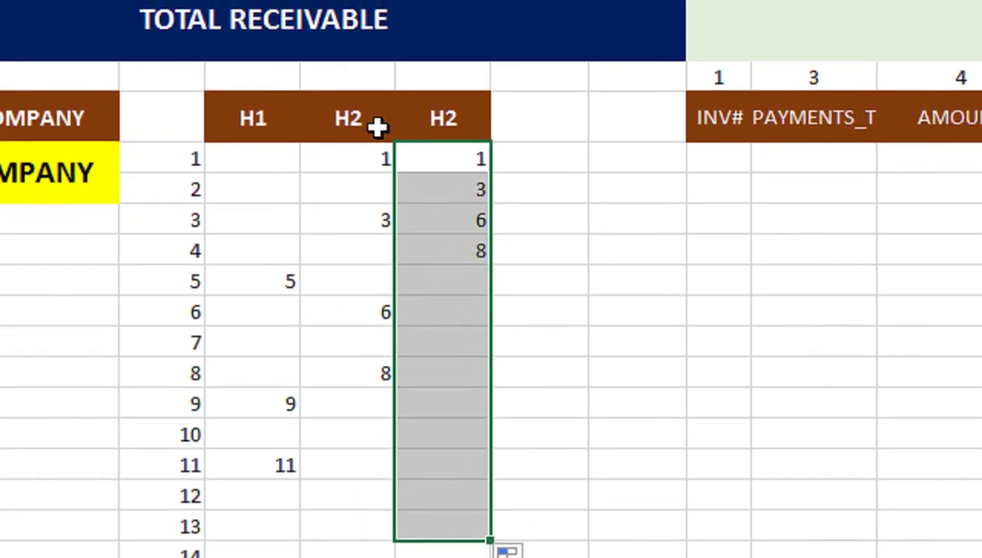
Enter the header H1 in J3 and begin J4's formula with an IFERROR function containing a nested SMALL function
{"action": "left_click", "coordinate": [514, 120]}
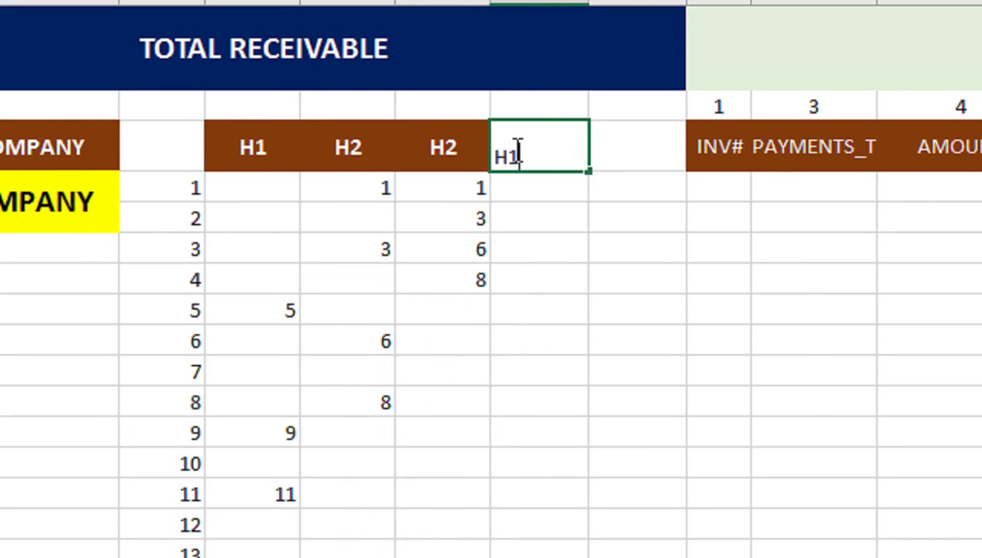
{"action": "key", "text": "Return"}
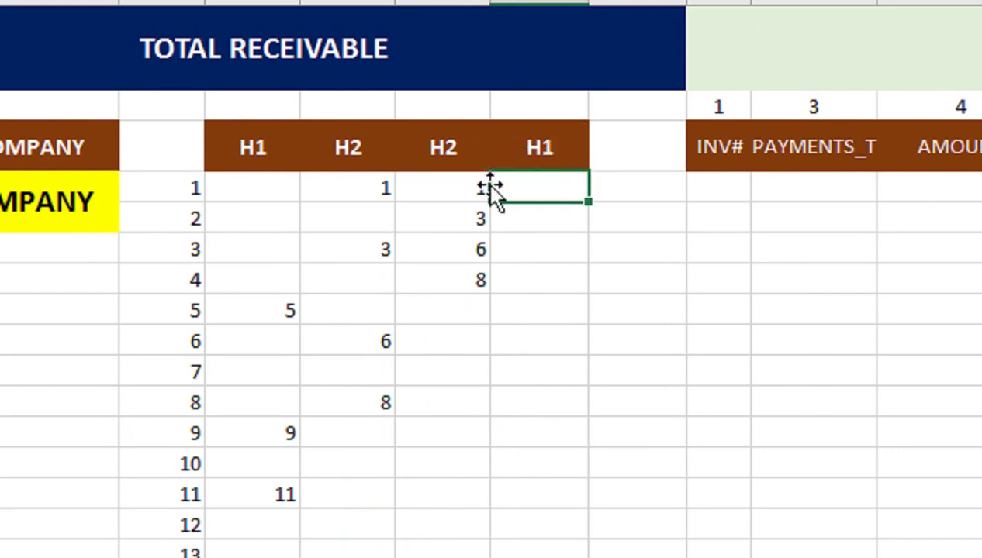
{"action": "type", "text": "=if"}
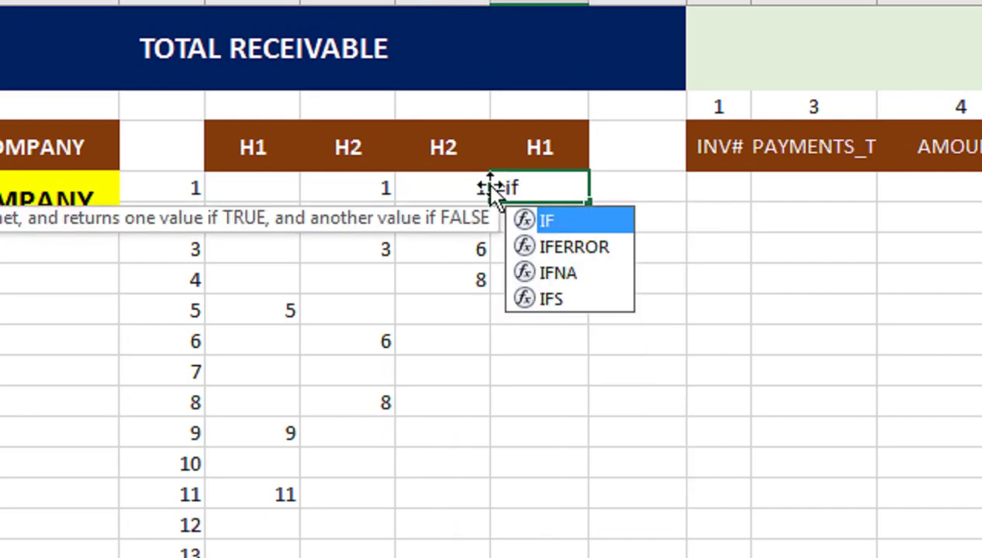
{"action": "key", "text": "Down"}
{"action": "key", "text": "Tab"}
{"action": "type", "text": "sma"}
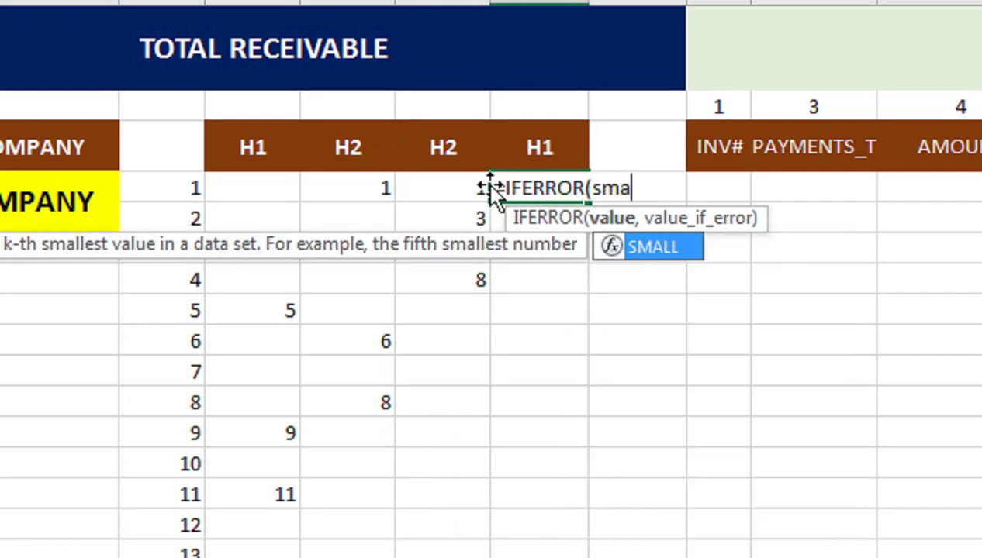
{"action": "key", "text": "Tab"}
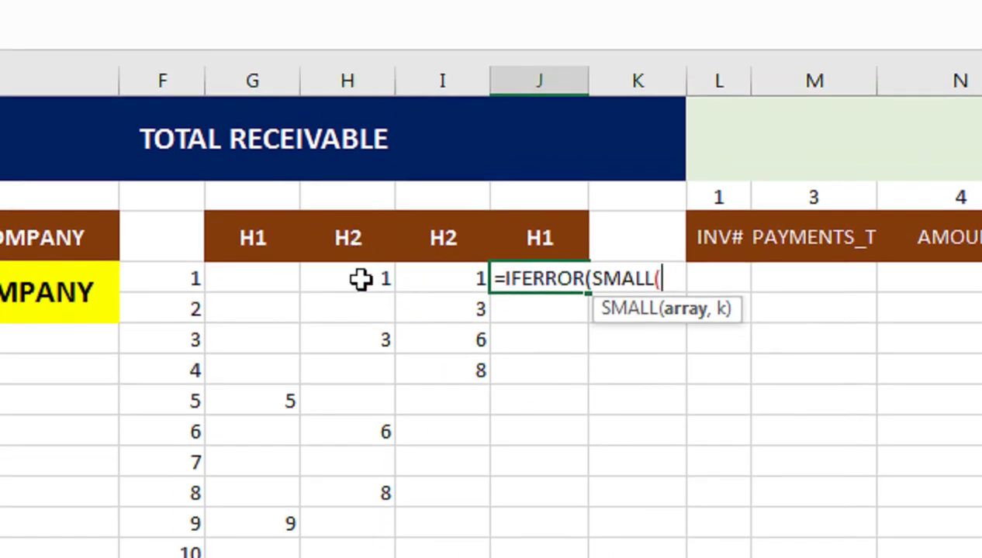
Set SMALL's array in J4 to the absolute range $G$4:$G$1048576 and open a ROWS function as its k argument
{"action": "left_click", "coordinate": [281, 279]}
{"action": "key", "text": "ctrl+shift+Down"}
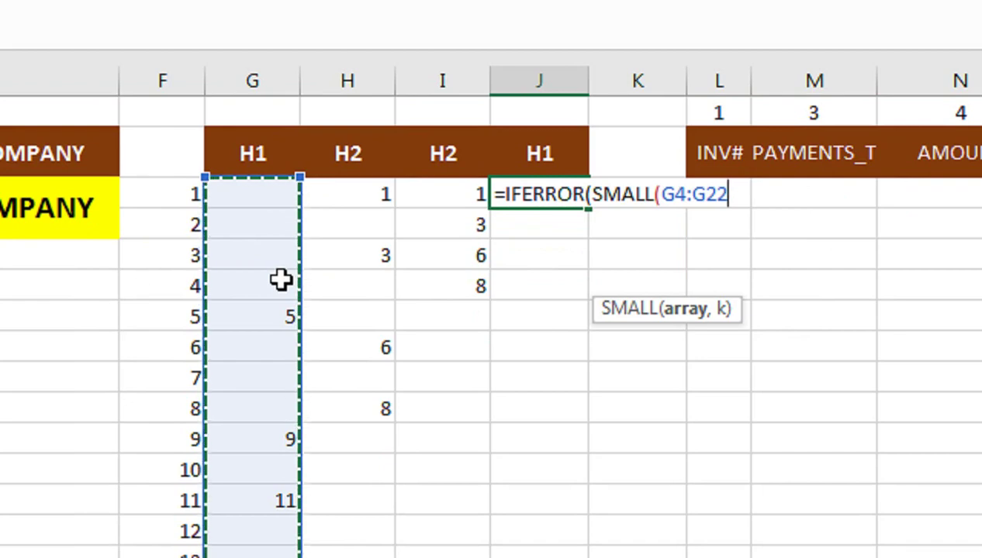
{"action": "key", "text": "ctrl+shift+Down"}
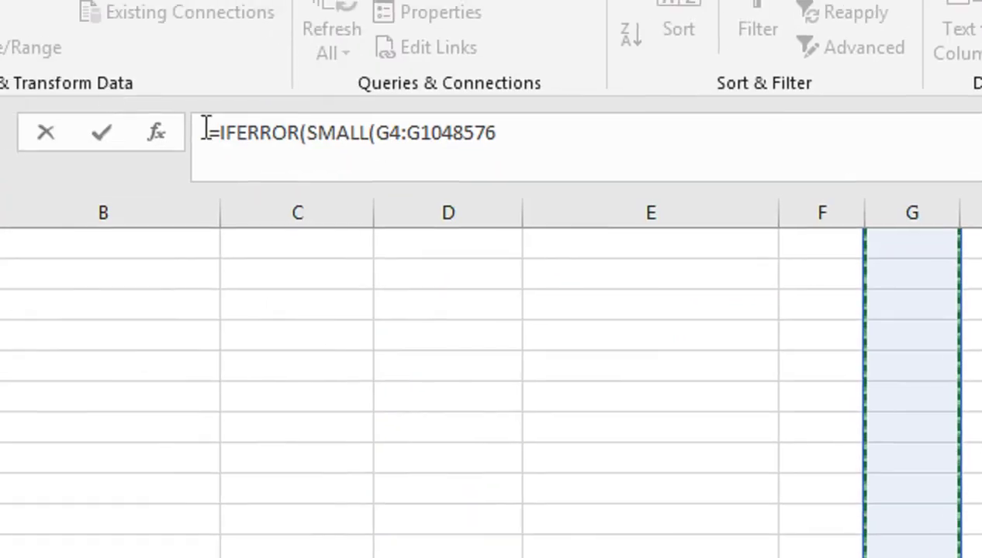
{"action": "key", "text": "F4"}
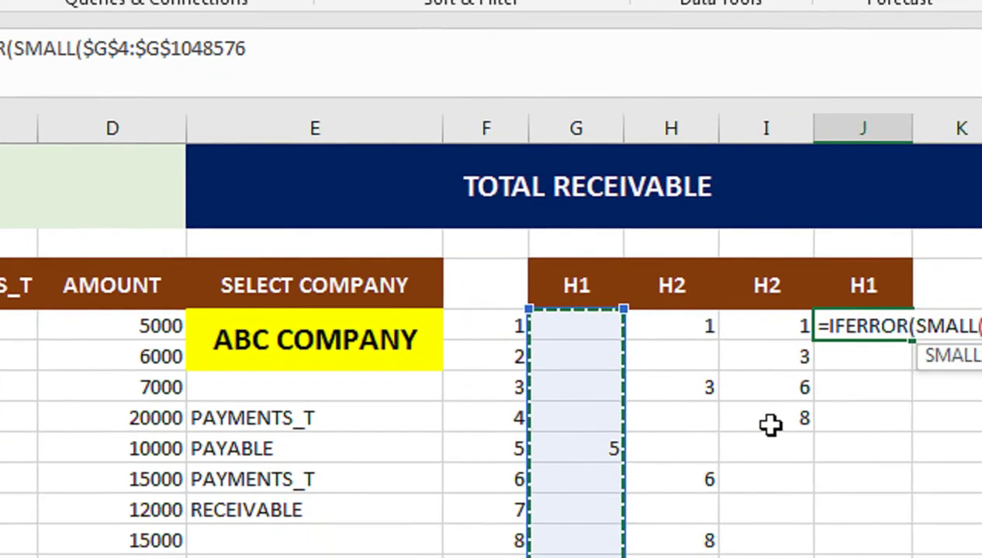
{"action": "type", "text": ",rows"}
{"action": "key", "text": "Tab"}
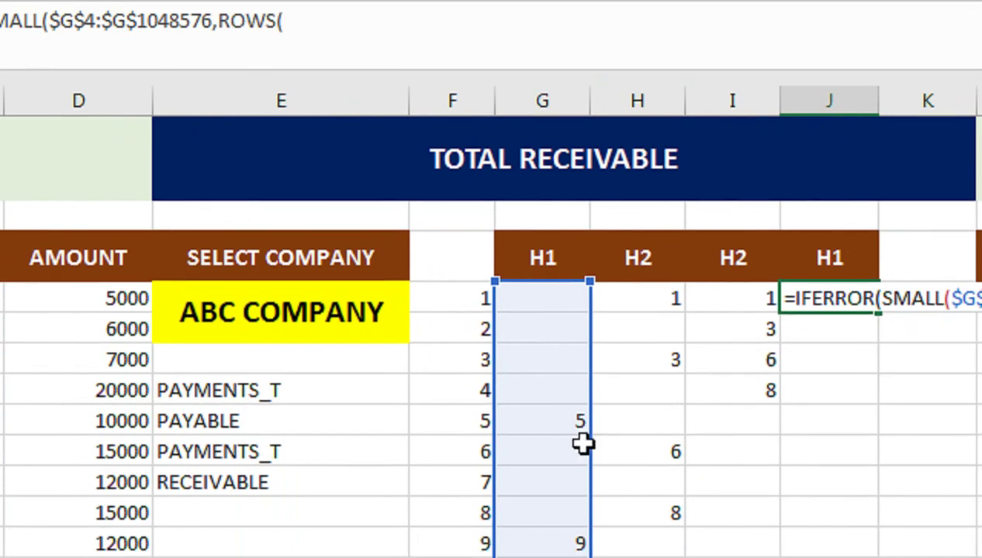
Give J4's ROWS function the expanding range $F$4:F4 and close both ROWS and SMALL
{"action": "left_click", "coordinate": [464, 299]}
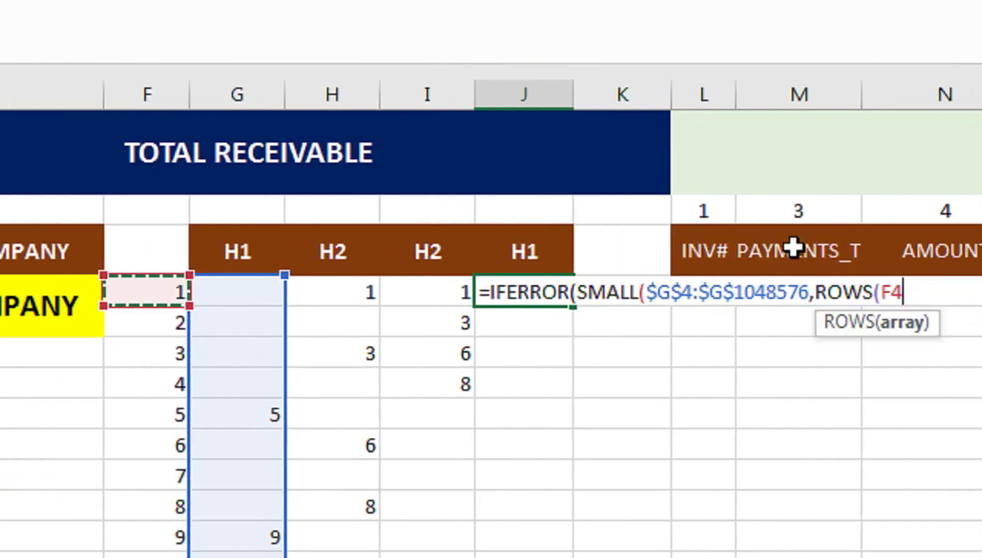
{"action": "type", "text": ":F4"}
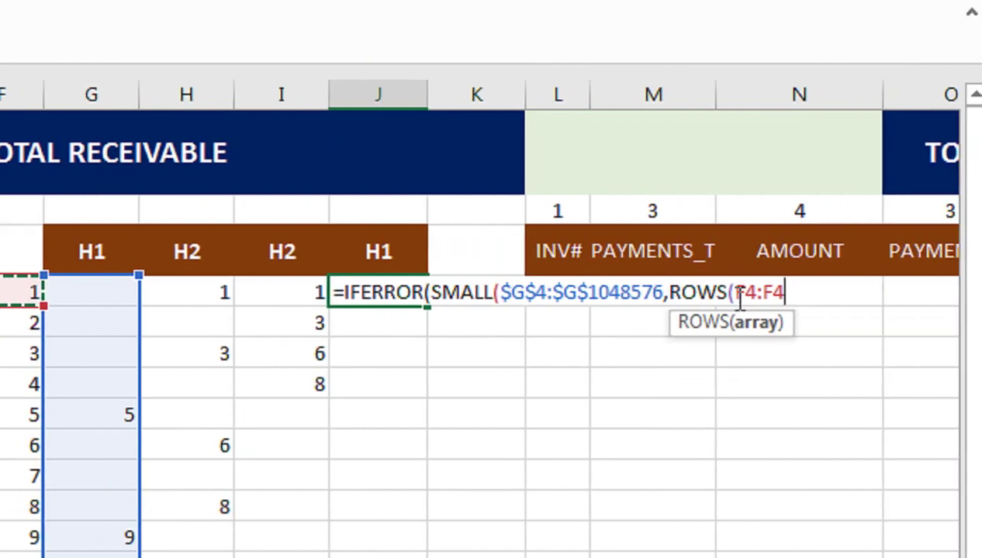
{"action": "left_click_drag", "start_coordinate": [784, 293], "coordinate": [745, 292]}
{"action": "left_click", "coordinate": [741, 292]}
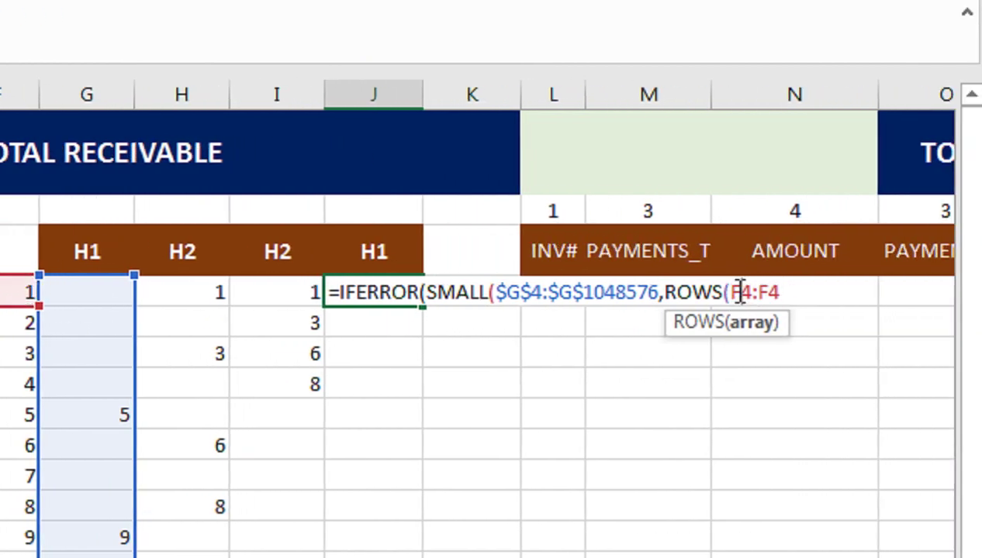
{"action": "key", "text": "F4"}
{"action": "left_click", "coordinate": [803, 293]}
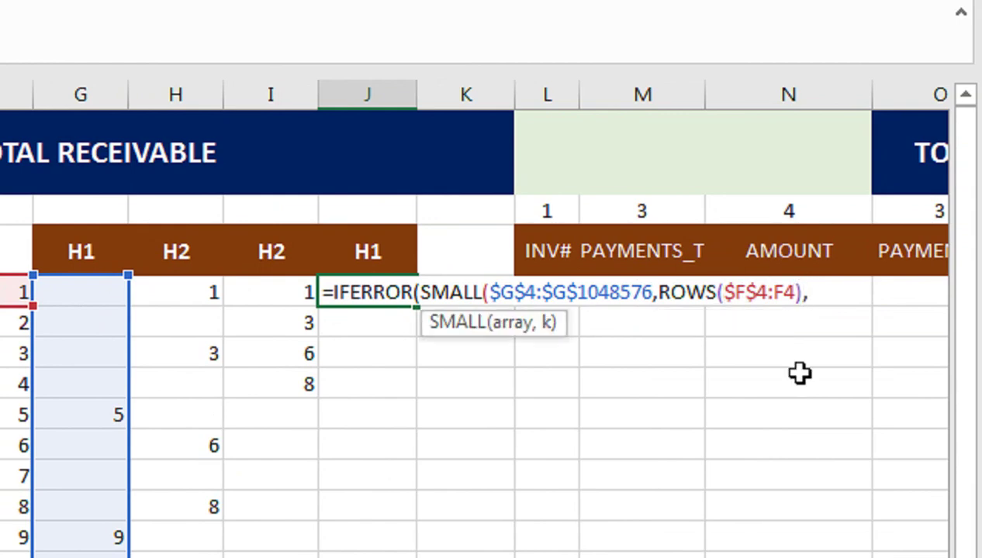
{"action": "type", "text": ")"}
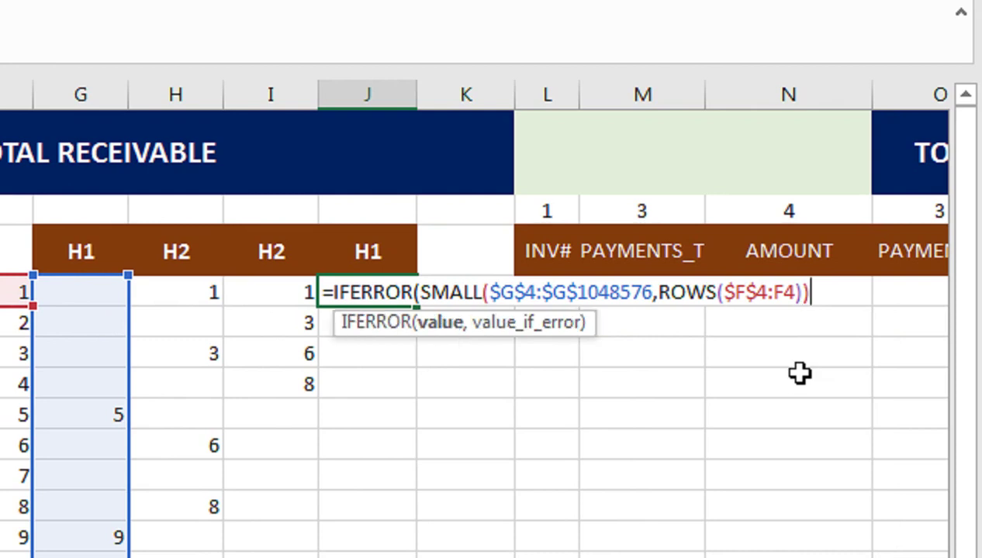
Complete J4's IFERROR formula with "" as the error value and fill it down column J
{"action": "type", "text": ",\"\")"}
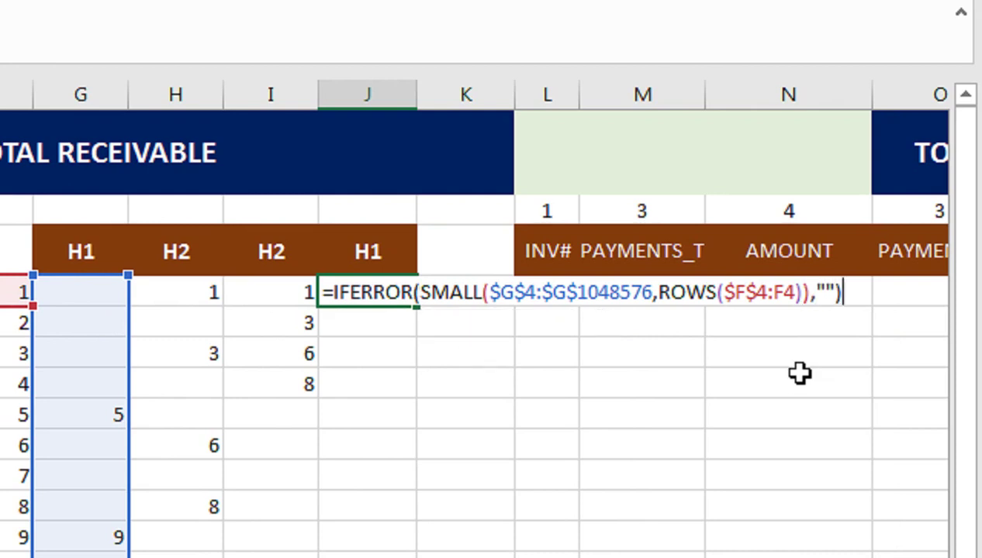
{"action": "key", "text": "Return"}
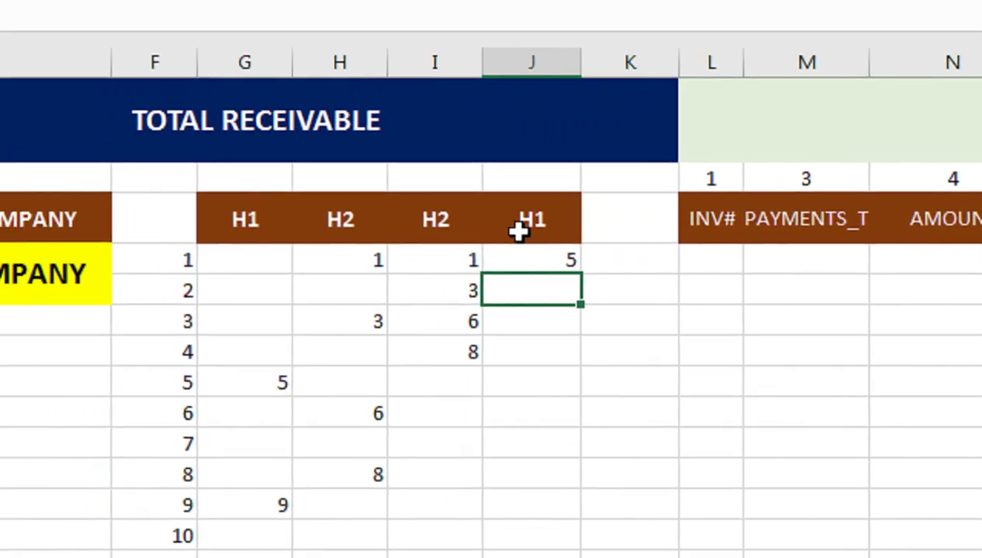
{"action": "left_click", "coordinate": [560, 264]}
{"action": "left_click_drag", "start_coordinate": [581, 271], "coordinate": [546, 416]}
{"action": "left_click_drag", "start_coordinate": [557, 177], "coordinate": [535, 204]}
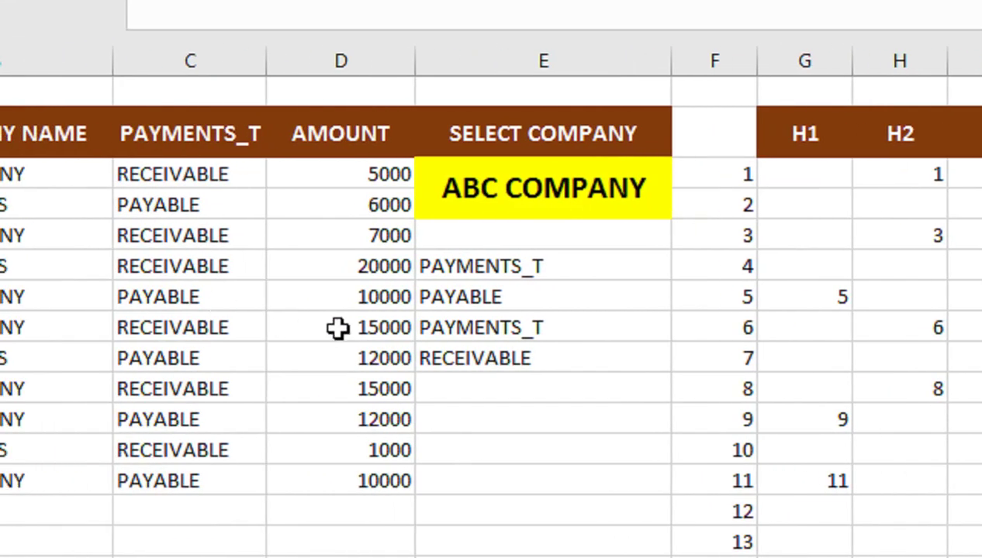
Label the helper columns above their headers, entering payable in G2 and rec in H2 and I2
{"action": "left_click", "coordinate": [131, 297]}
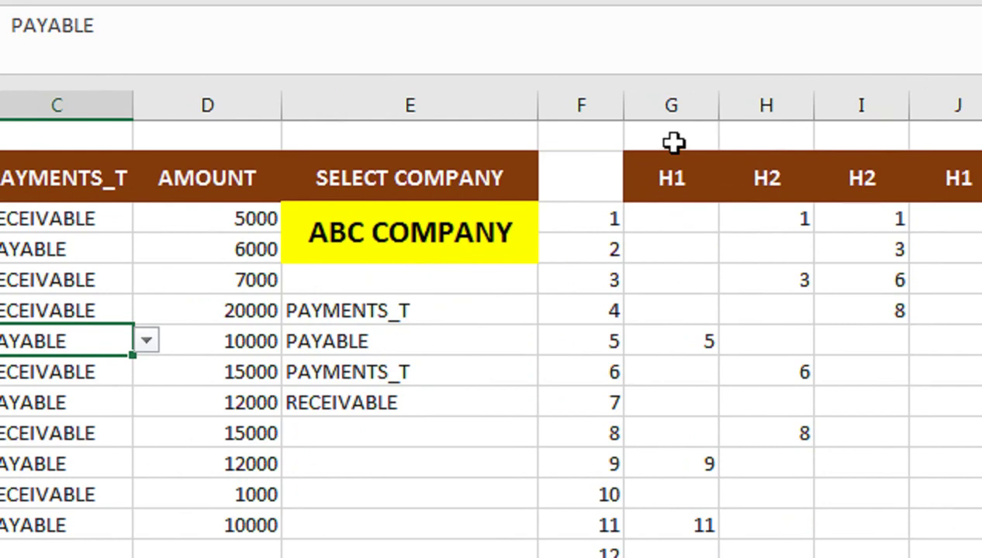
{"action": "left_click", "coordinate": [673, 142]}
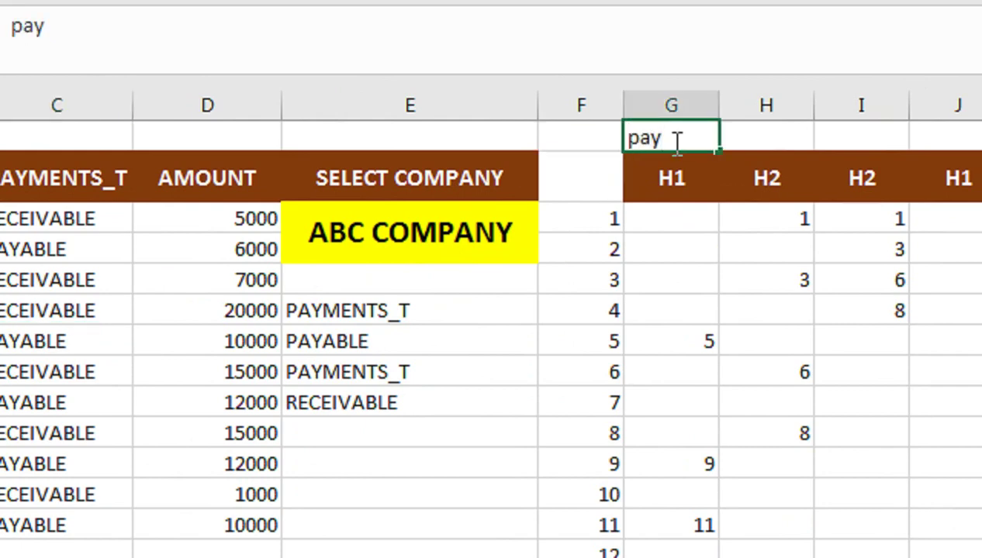
{"action": "left_click", "coordinate": [750, 137]}
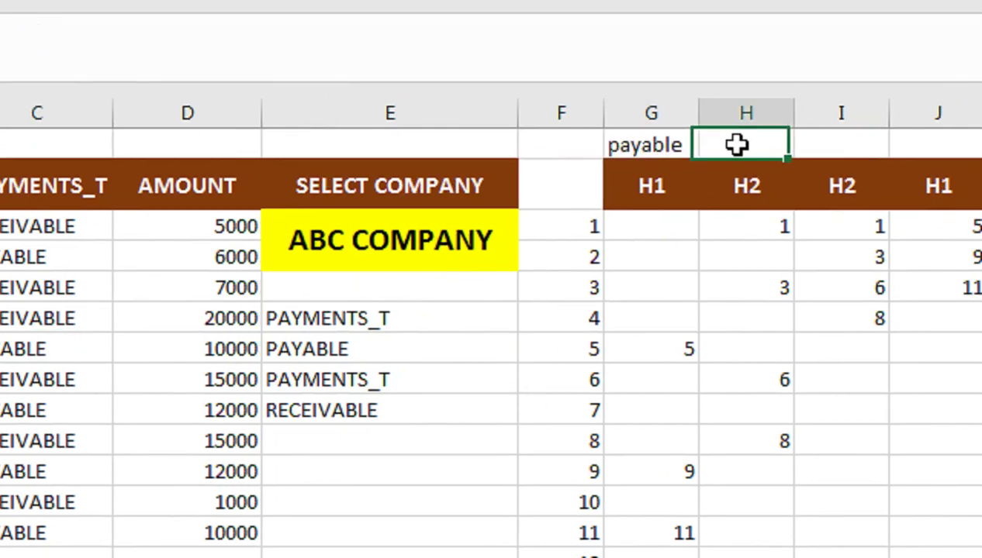
{"action": "type", "text": "rec"}
{"action": "left_click", "coordinate": [836, 139]}
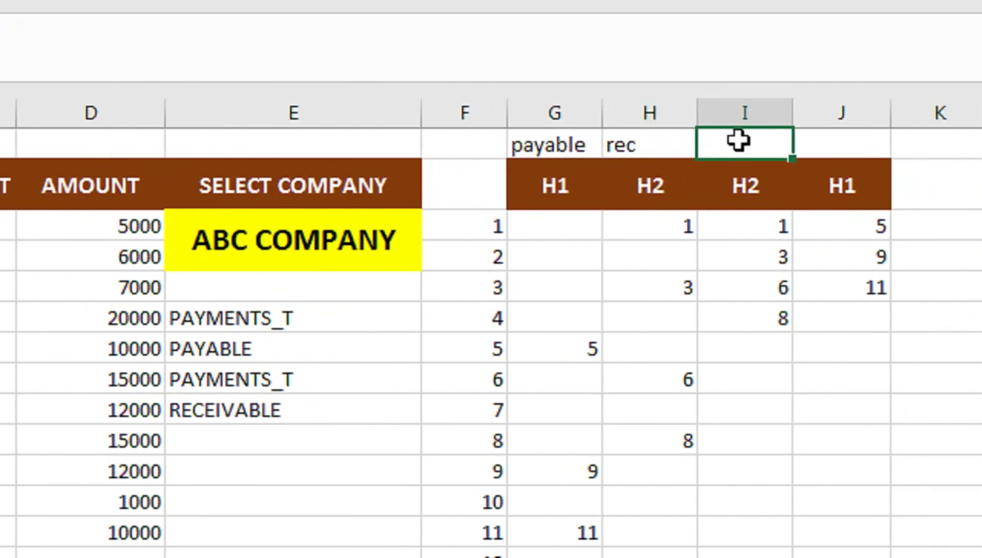
{"action": "type", "text": "rec"}
{"action": "left_click", "coordinate": [698, 220]}
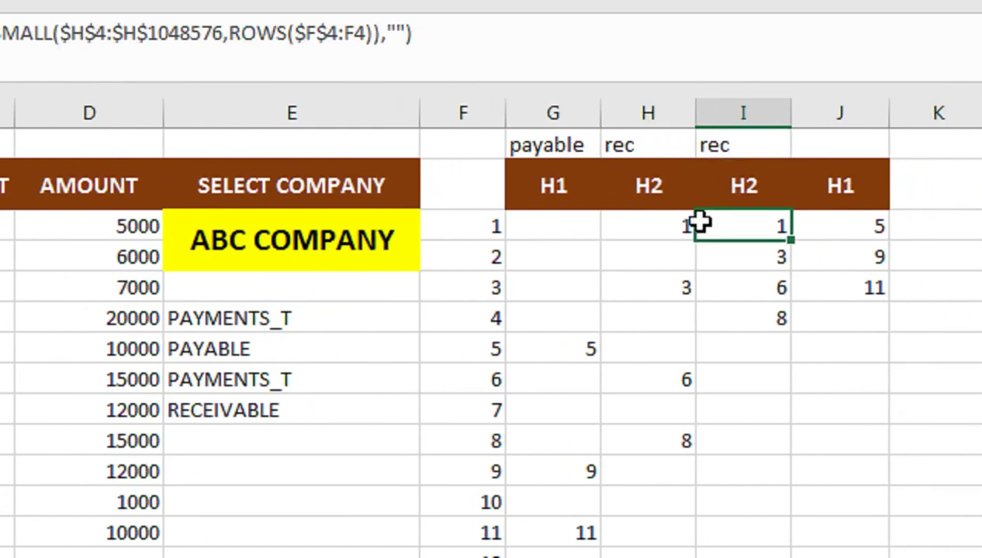
Copy the payable label from G2 to J2
{"action": "left_click", "coordinate": [565, 147]}
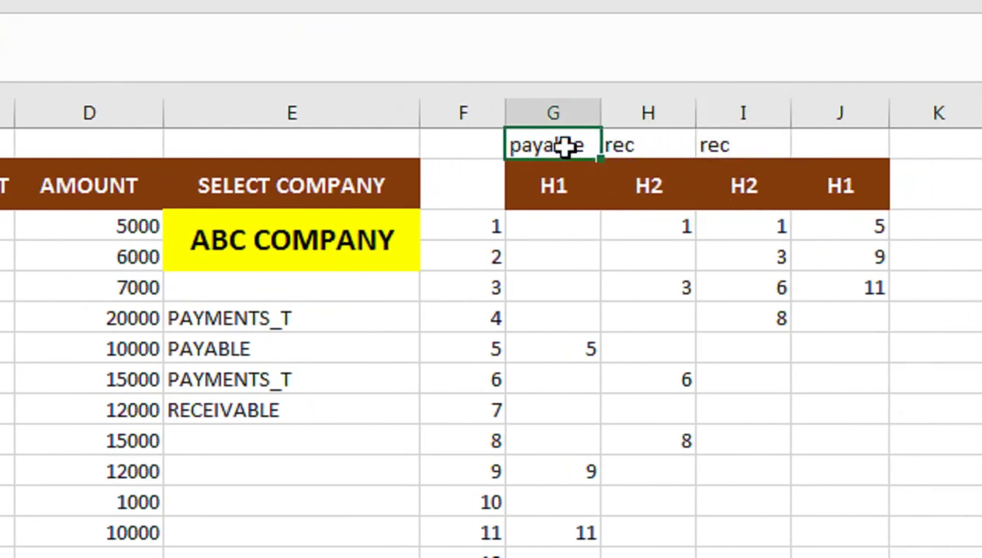
{"action": "key", "text": "ctrl+c"}
{"action": "left_click", "coordinate": [837, 146]}
{"action": "key", "text": "ctrl+v"}
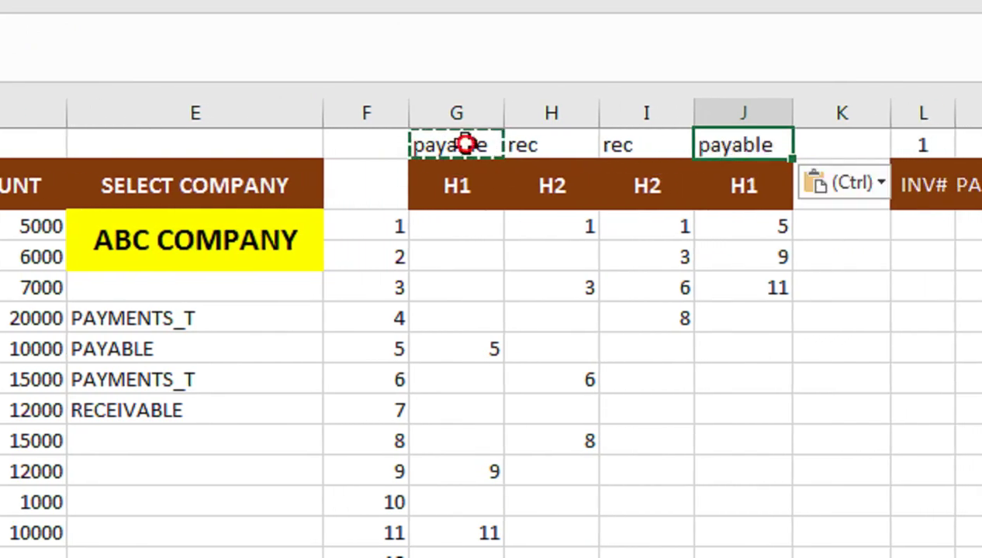
Format the labels in G2:J2 as centered bold text with a yellow fill
{"action": "left_click_drag", "start_coordinate": [465, 144], "coordinate": [709, 145]}
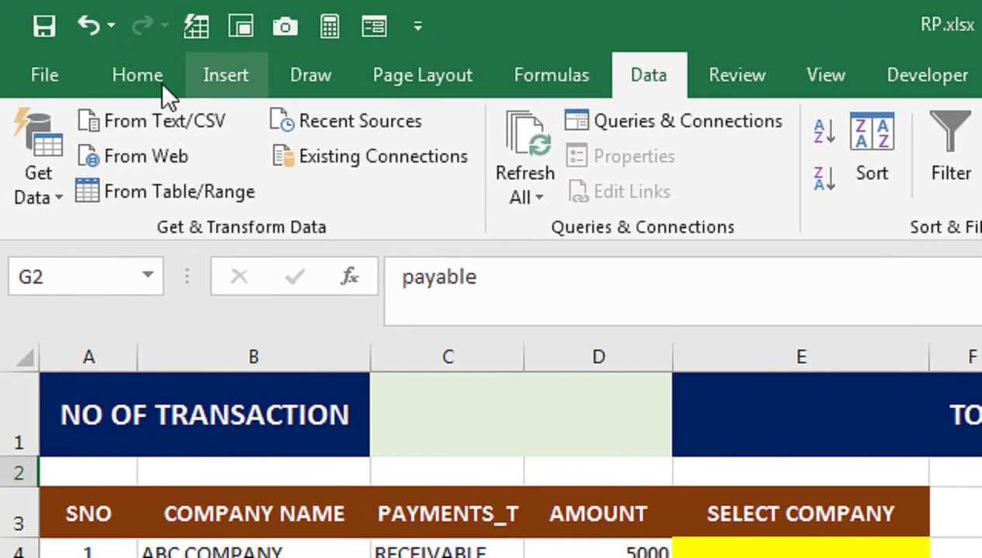
{"action": "left_click", "coordinate": [159, 84]}
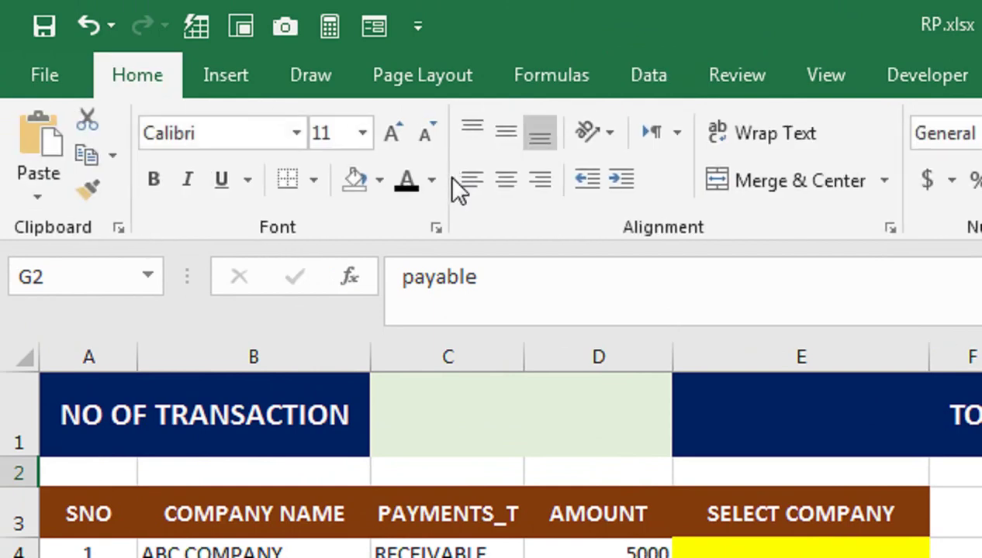
{"action": "left_click", "coordinate": [516, 188]}
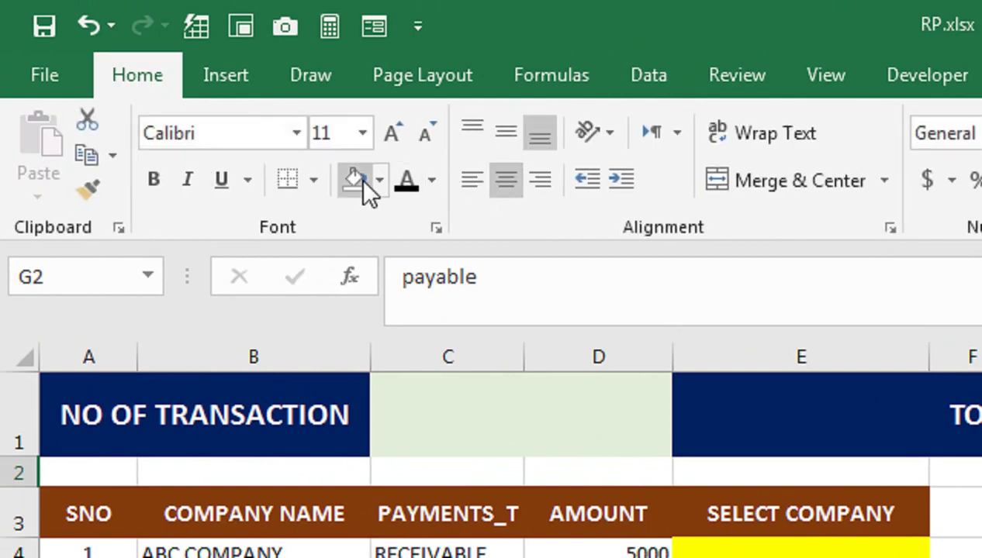
{"action": "left_click", "coordinate": [387, 193]}
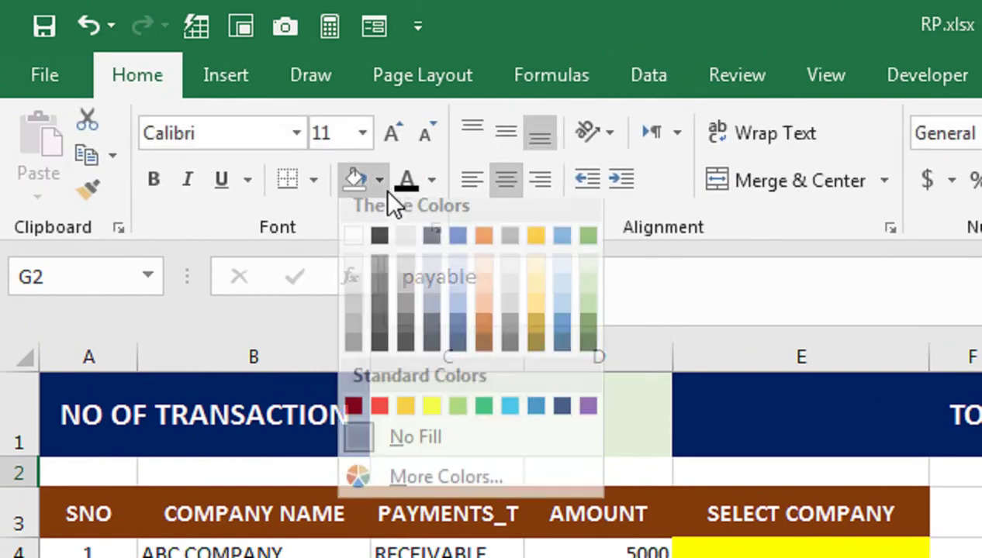
{"action": "left_click", "coordinate": [438, 416]}
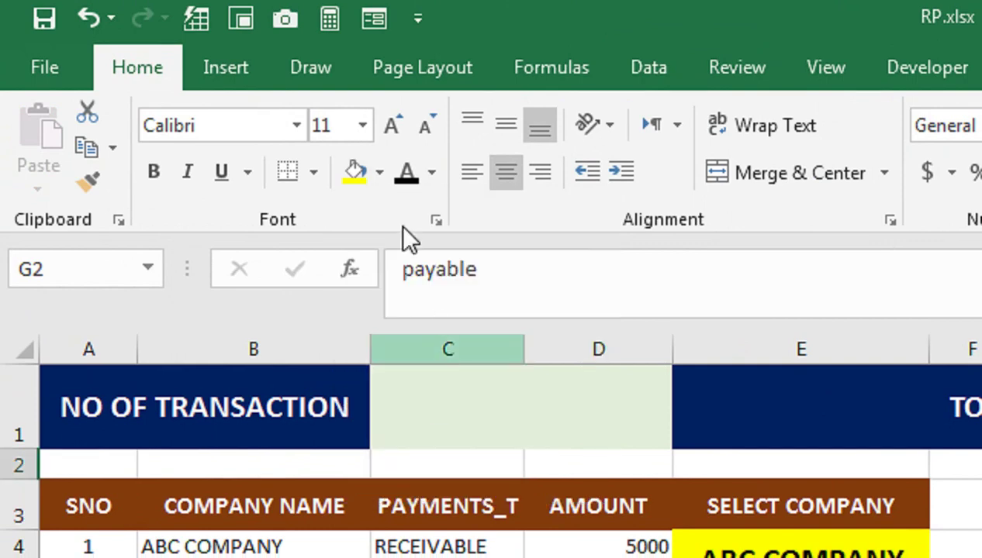
{"action": "left_click", "coordinate": [509, 118]}
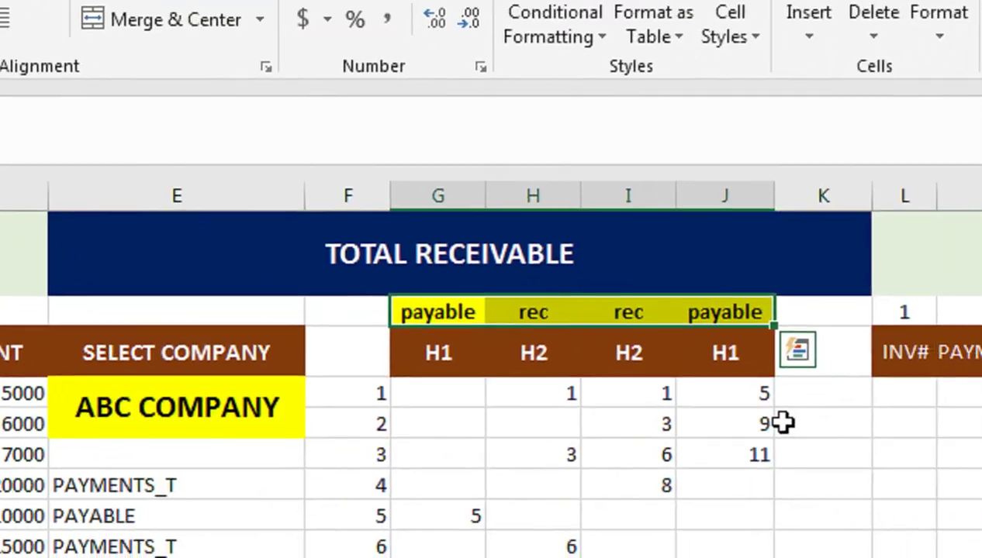
{"action": "left_click", "coordinate": [736, 384]}
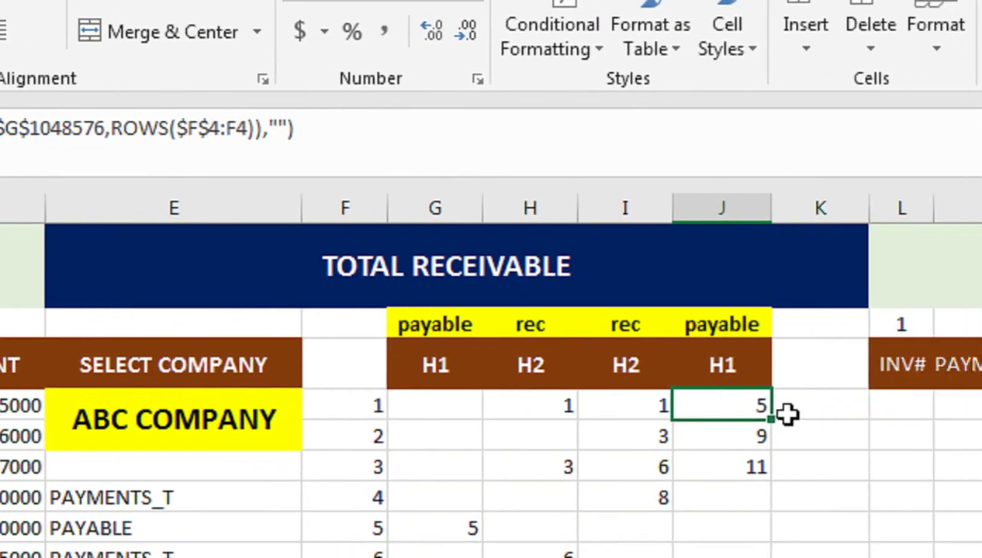
{"action": "left_click", "coordinate": [947, 419]}
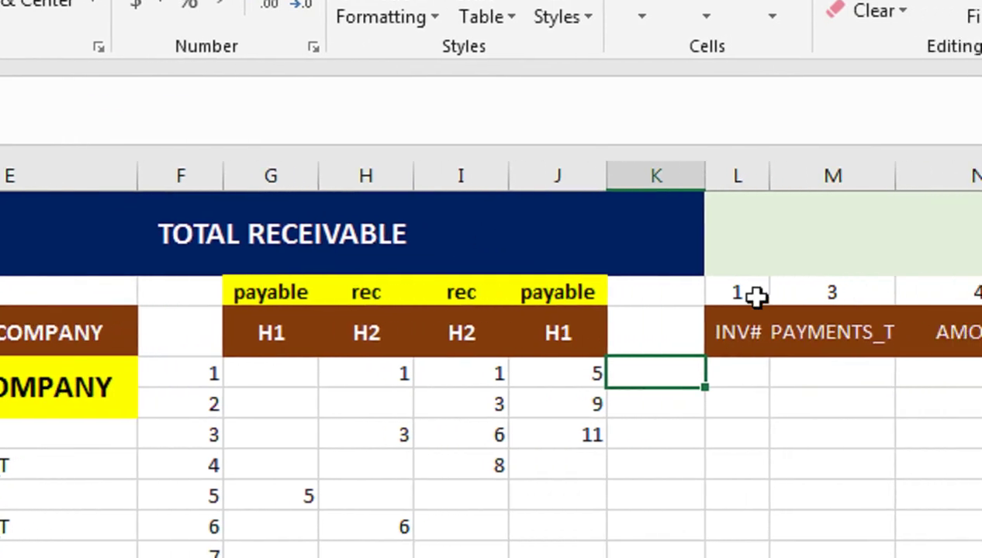
{"action": "left_click_drag", "start_coordinate": [756, 296], "coordinate": [543, 304]}
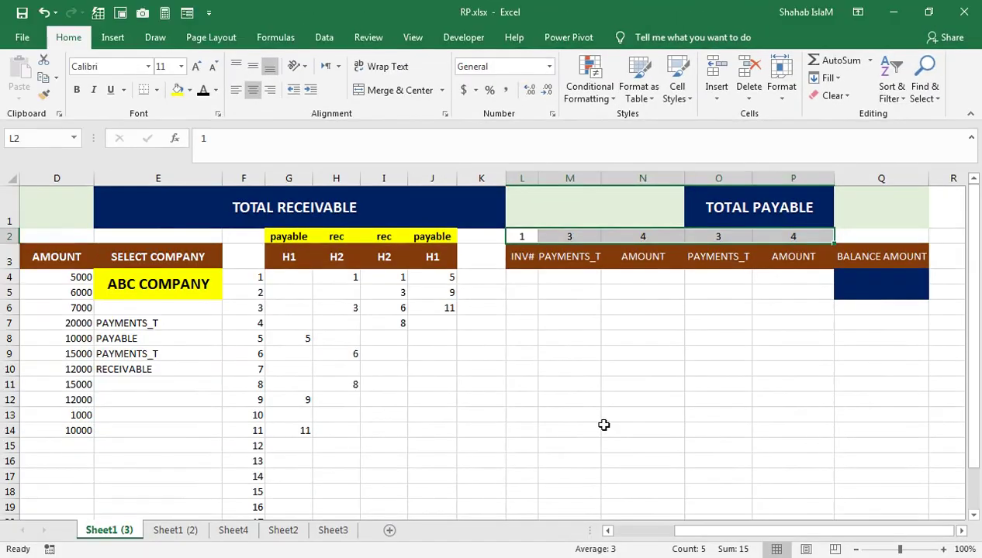
{"action": "left_click_drag", "start_coordinate": [697, 535], "coordinate": [620, 533]}
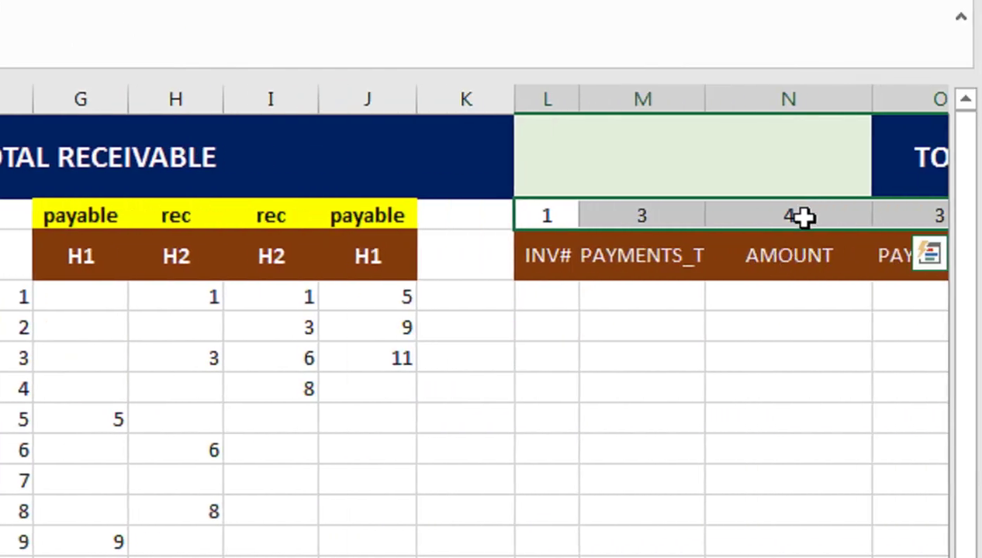
{"action": "left_click", "coordinate": [889, 220]}
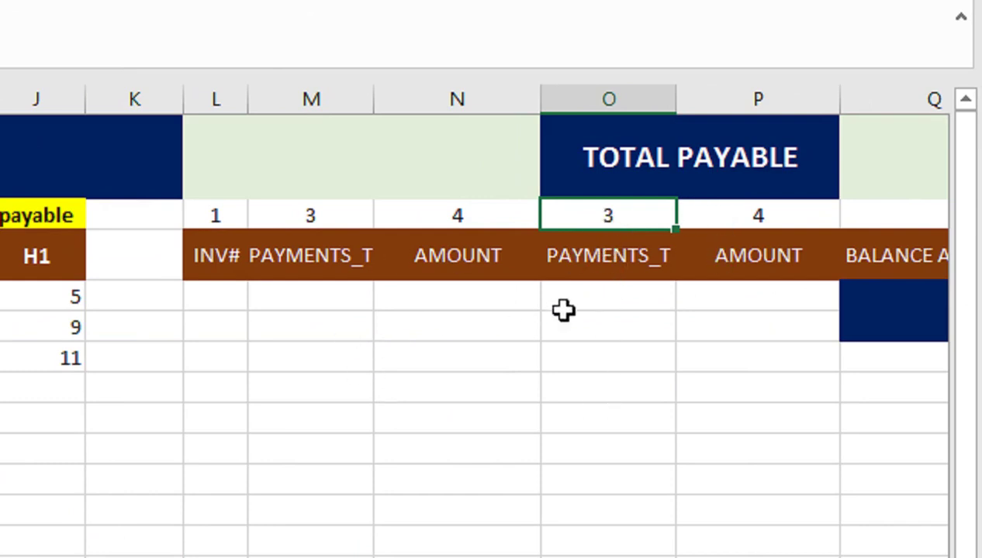
Start a formula in L4, under the INV# header, with INDEX nested inside IFERROR
{"action": "scroll", "coordinate": [202, 273], "scroll_direction": "left", "scroll_amount": 2}
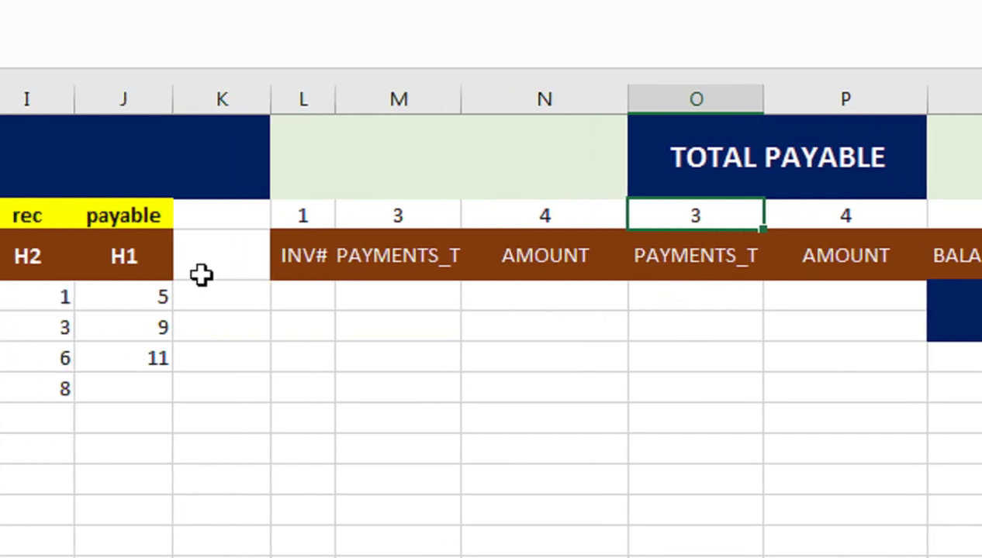
{"action": "left_click", "coordinate": [297, 291]}
{"action": "type", "text": "=i"}
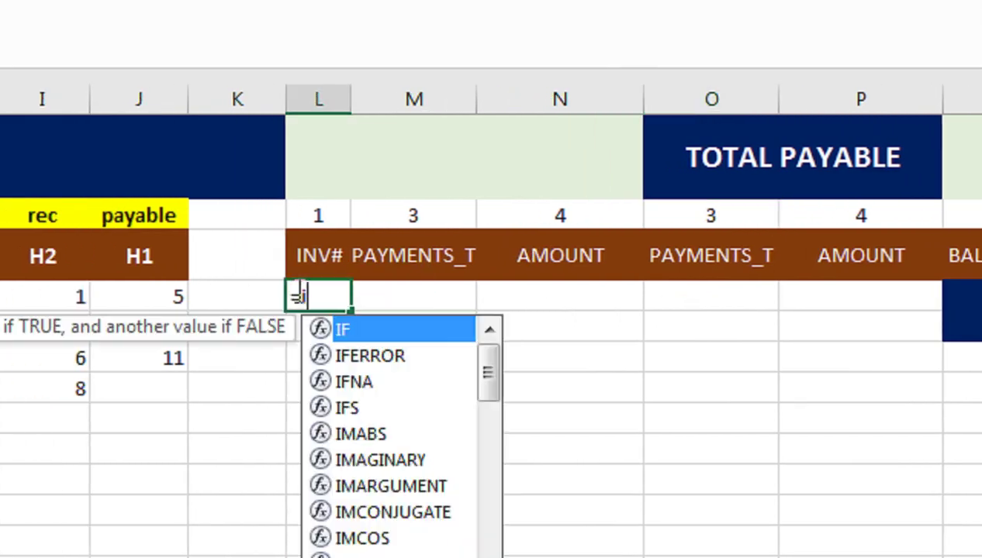
{"action": "type", "text": "nd"}
{"action": "key", "text": "Tab"}
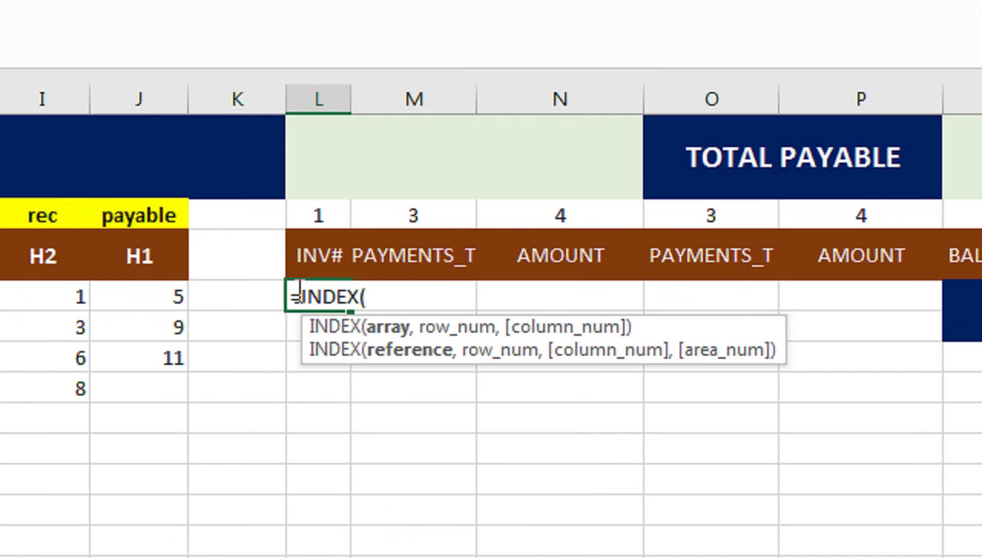
{"action": "left_click", "coordinate": [300, 293]}
{"action": "type", "text": "if"}
{"action": "key", "text": "Down"}
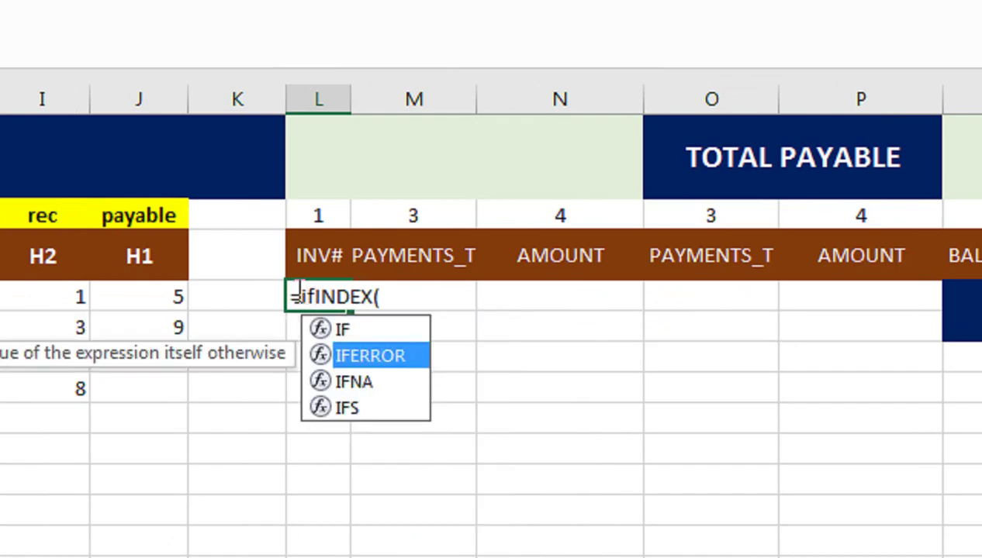
{"action": "key", "text": "Tab"}
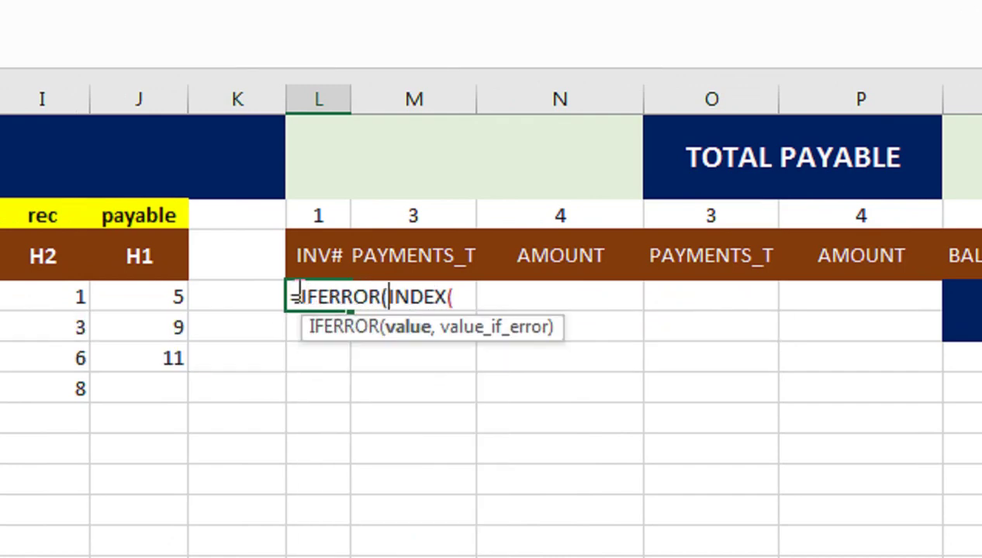
{"action": "left_click", "coordinate": [459, 290]}
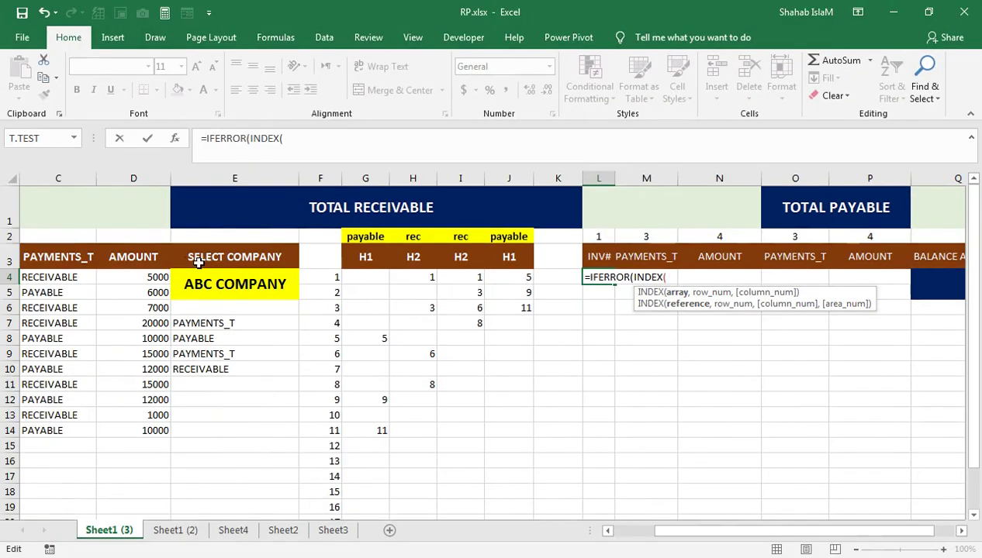
Set the INDEX array in L4's formula to the absolute SNO column range $A$4:$A$1048576
{"action": "left_click_drag", "start_coordinate": [658, 532], "coordinate": [605, 532]}
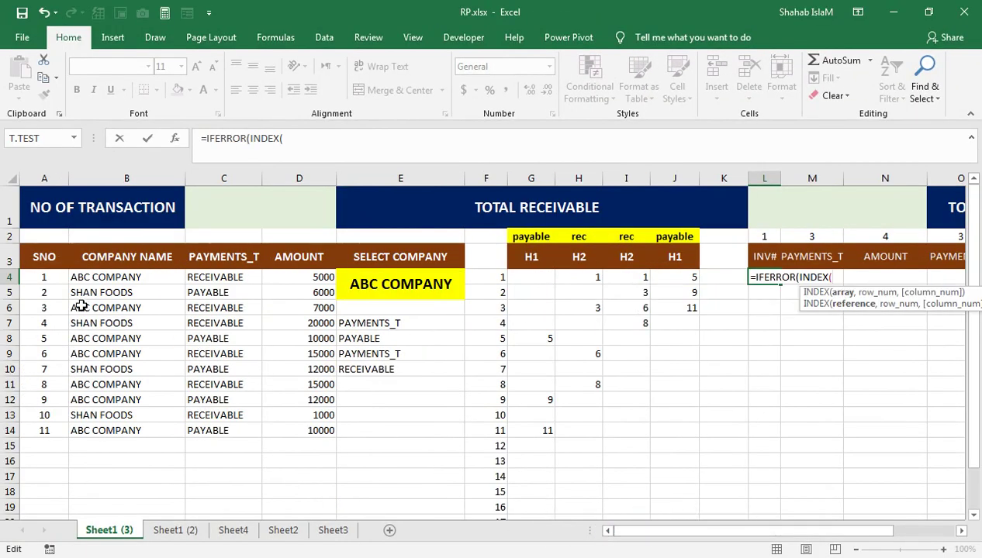
{"action": "left_click", "coordinate": [50, 288]}
{"action": "left_click", "coordinate": [52, 278]}
{"action": "key", "text": "ctrl+shift+Down"}
{"action": "key", "text": "ctrl+shift+Down"}
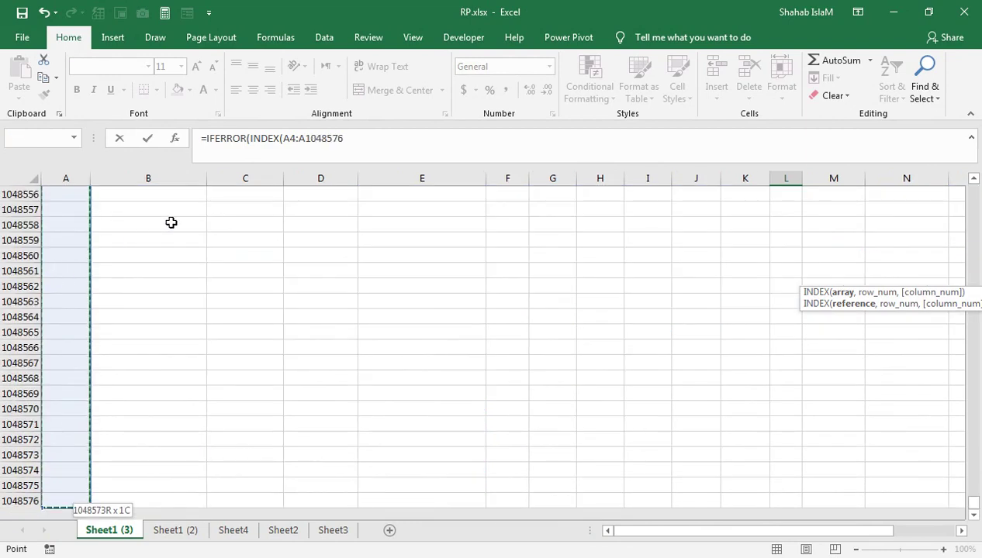
{"action": "key", "text": "F4"}
{"action": "type", "text": ","}
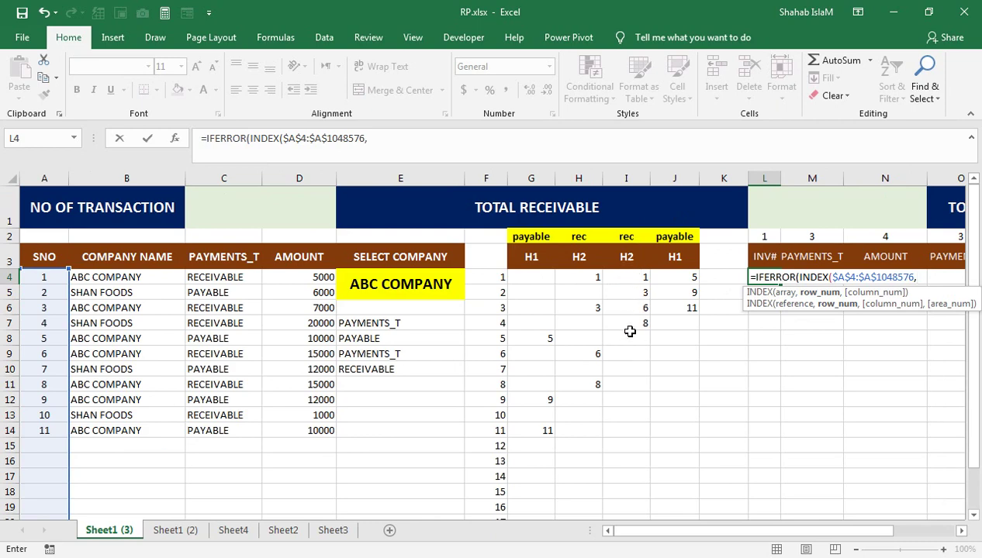
Set the INDEX row number to $I4 and the column number to L$2 in L4's formula
{"action": "left_click", "coordinate": [635, 280]}
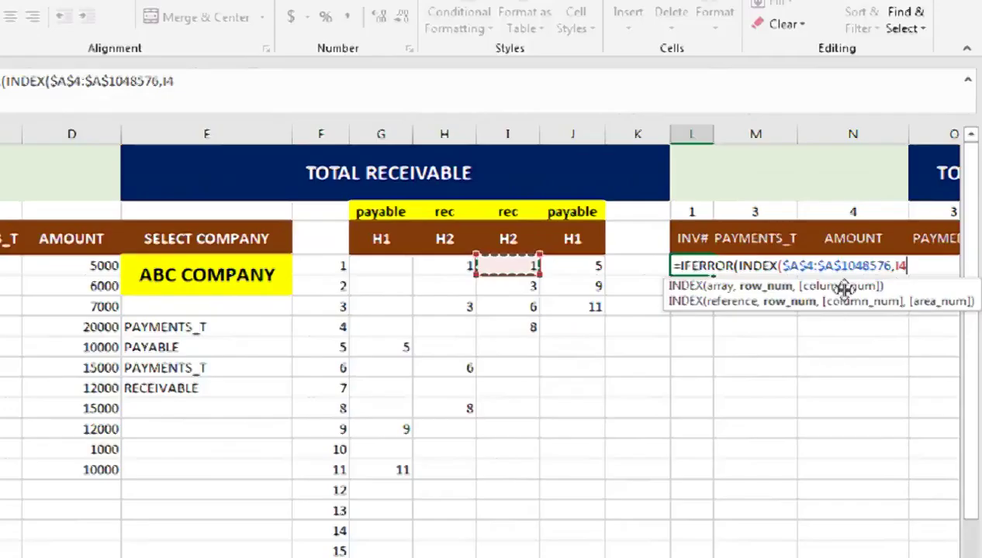
{"action": "key", "text": "F4"}
{"action": "key", "text": "F4"}
{"action": "key", "text": "F4"}
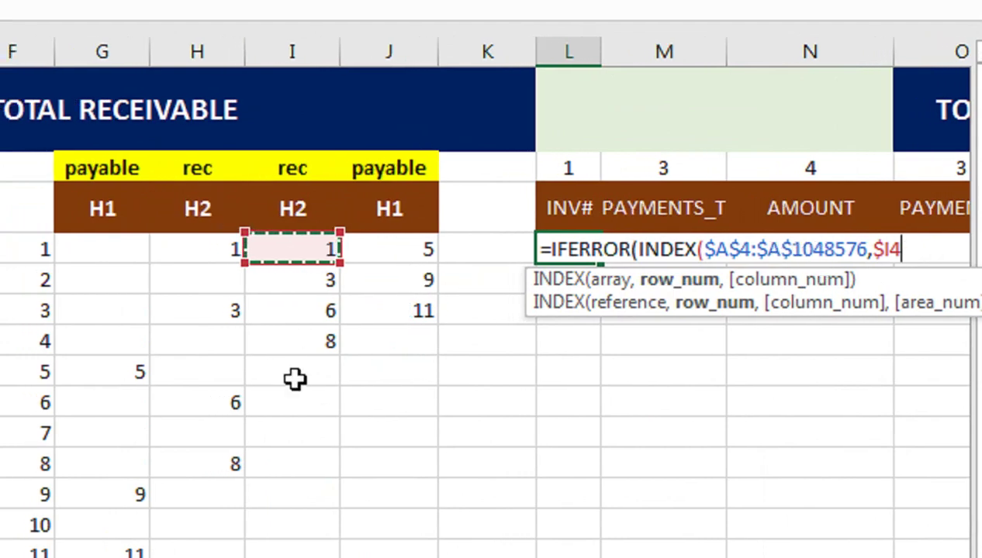
{"action": "type", "text": ","}
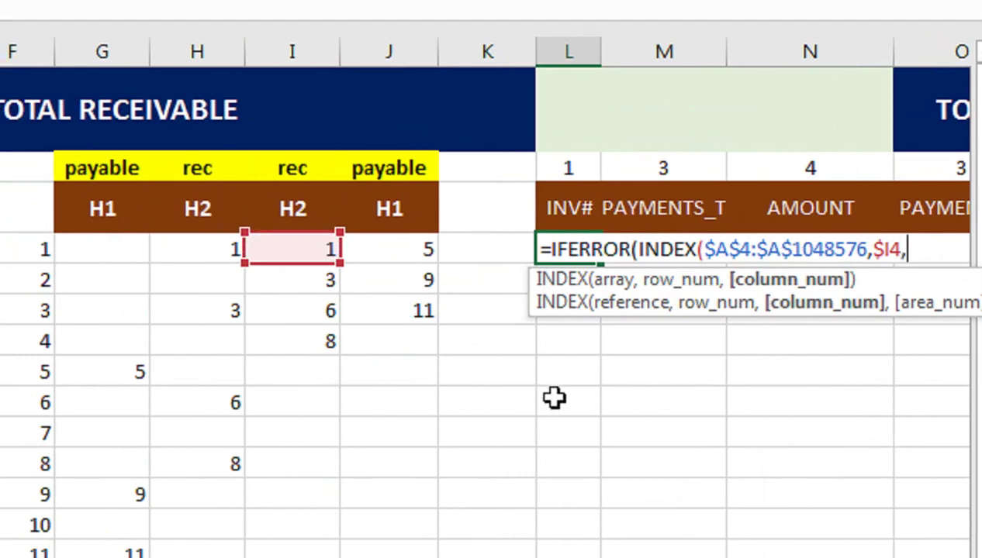
{"action": "left_click", "coordinate": [571, 164]}
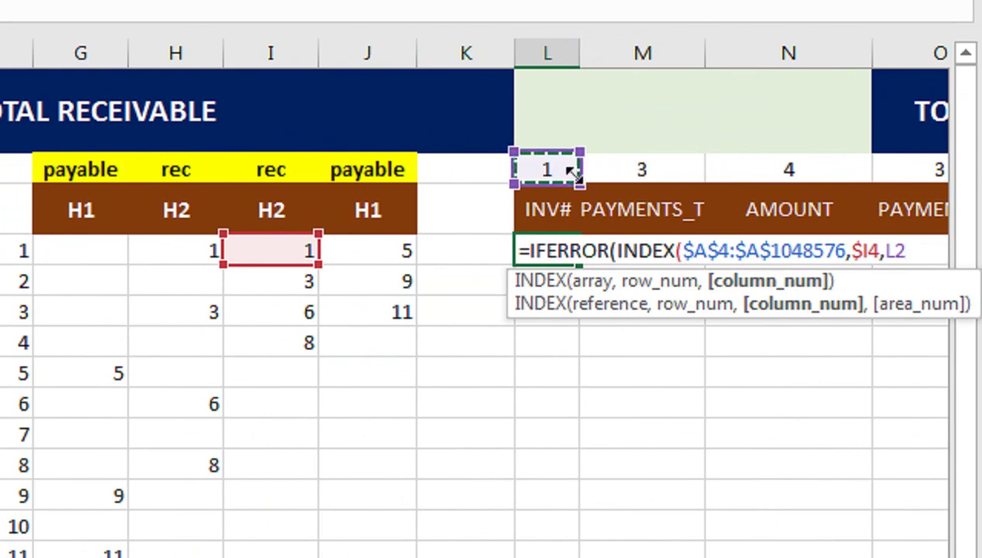
{"action": "key", "text": "F4"}
{"action": "key", "text": "F4"}
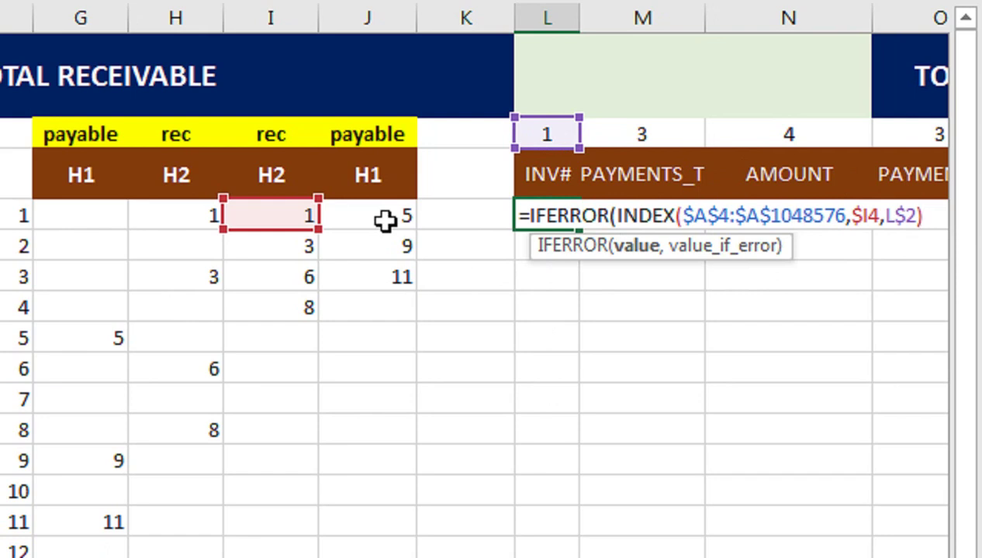
Close the INDEX function, add "" as the IFERROR error value, and enter L4's formula
{"action": "key", "text": "Return"}
{"action": "key", "text": "Return"}
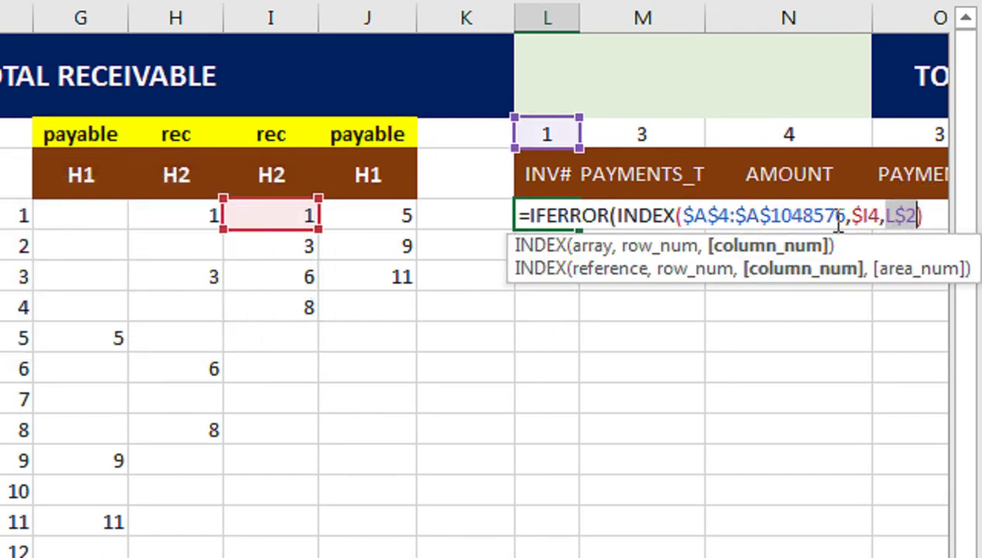
{"action": "left_click", "coordinate": [928, 211]}
{"action": "type", "text": ","}
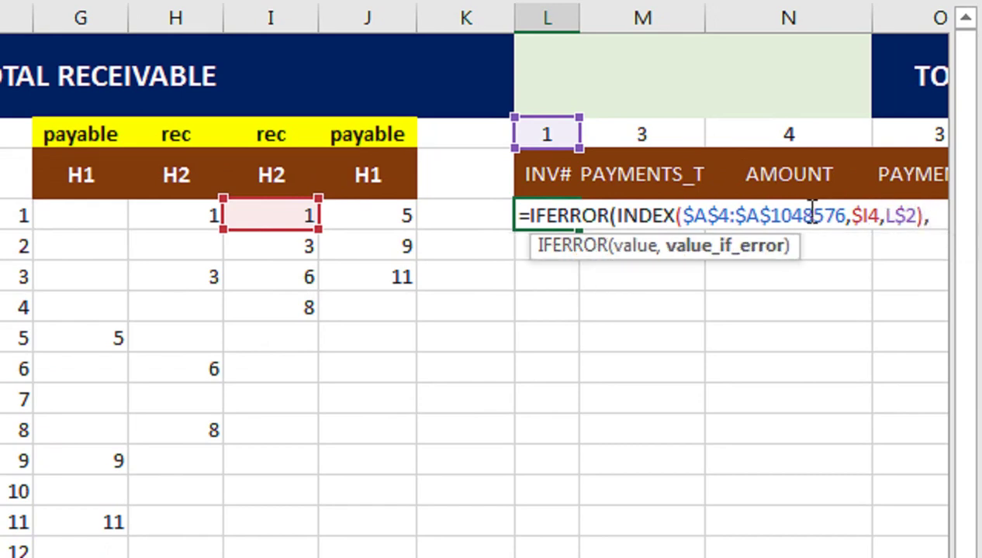
{"action": "type", "text": "\"\")"}
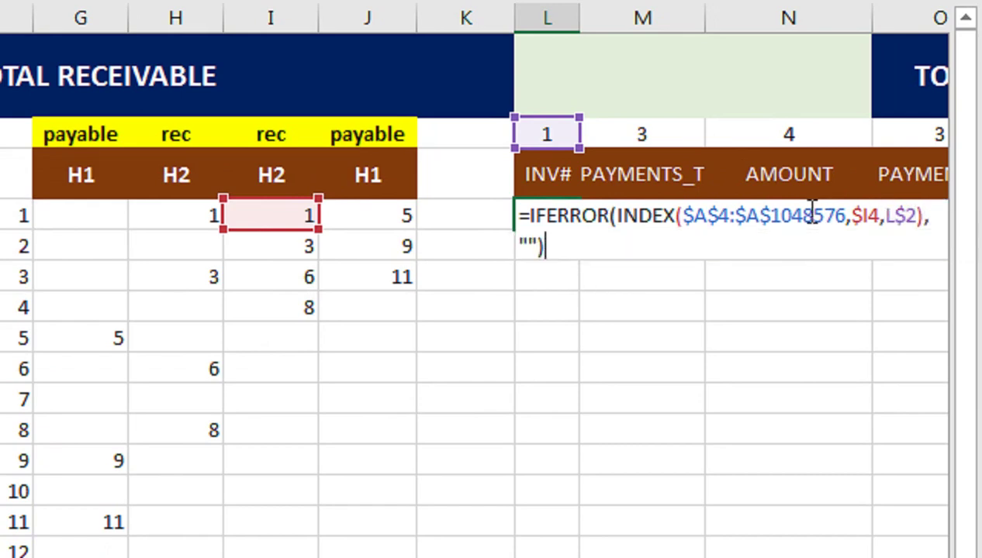
{"action": "key", "text": "Return"}
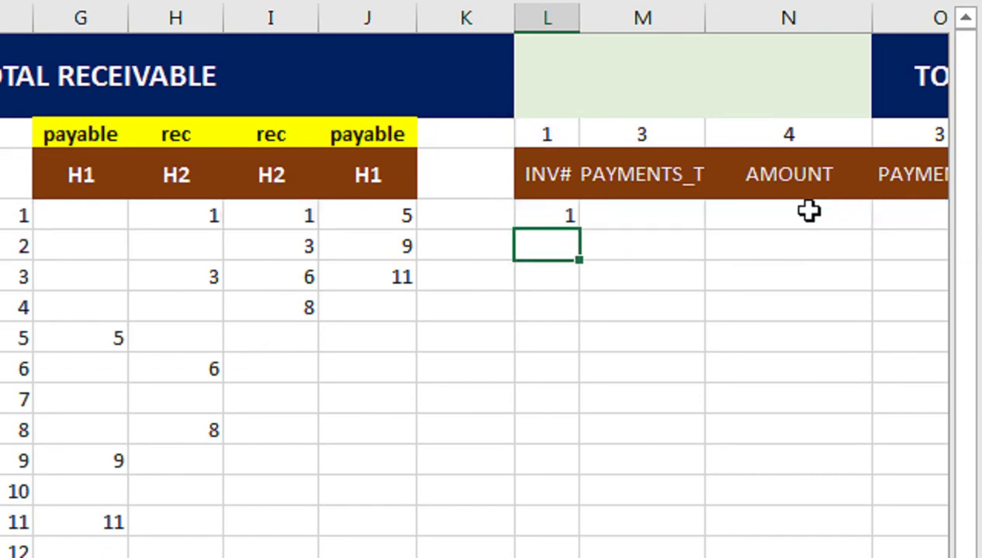
Fill L4's formula down the INV# column through L18
{"action": "left_click", "coordinate": [540, 215]}
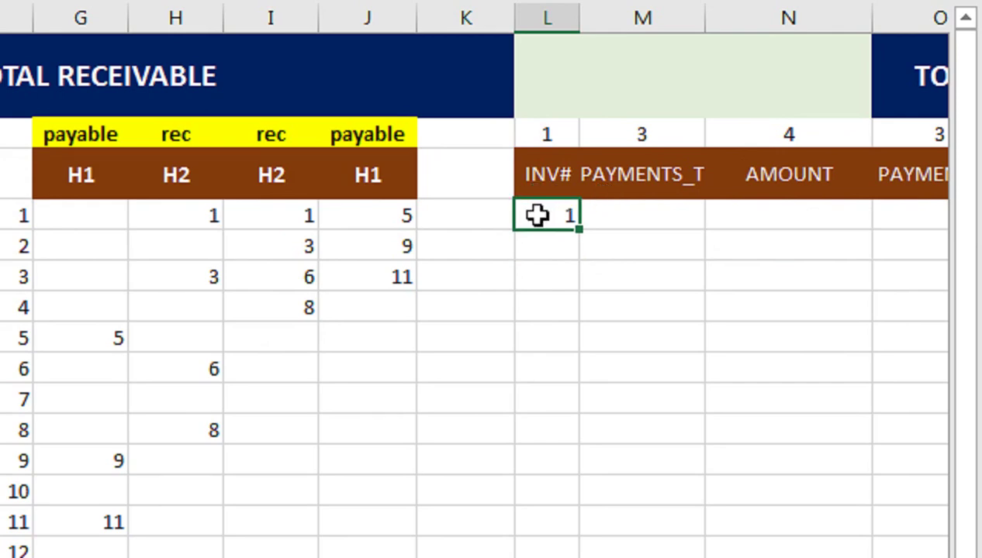
{"action": "scroll", "coordinate": [422, 212], "scroll_direction": "left", "scroll_amount": 5}
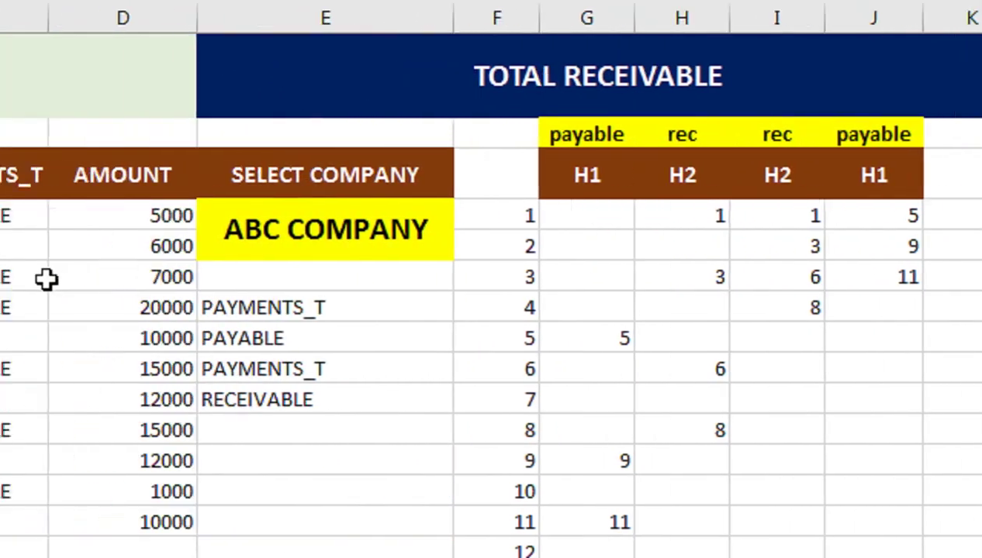
{"action": "scroll", "coordinate": [132, 215], "scroll_direction": "left", "scroll_amount": 2}
{"action": "scroll", "coordinate": [936, 230], "scroll_direction": "right", "scroll_amount": 5}
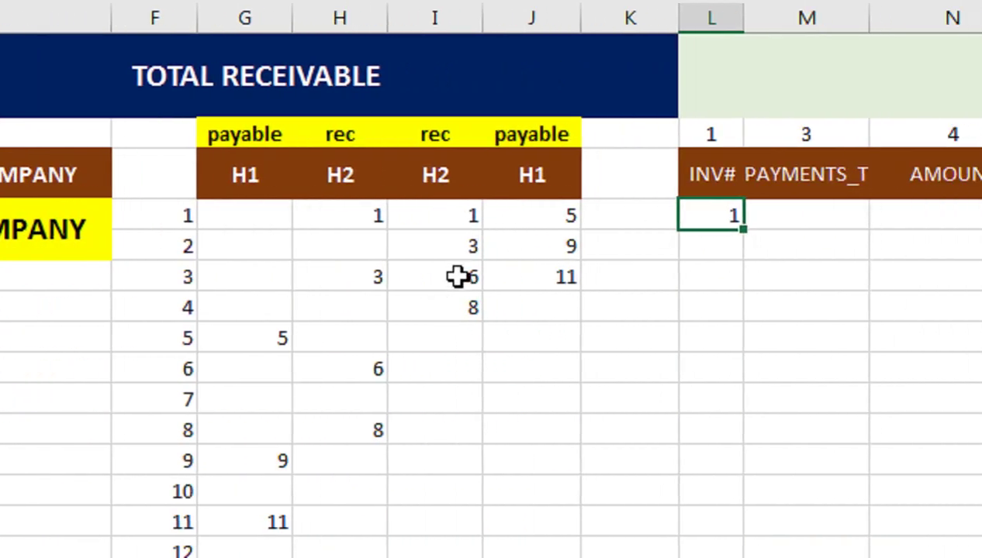
{"action": "left_click_drag", "start_coordinate": [738, 228], "coordinate": [766, 557]}
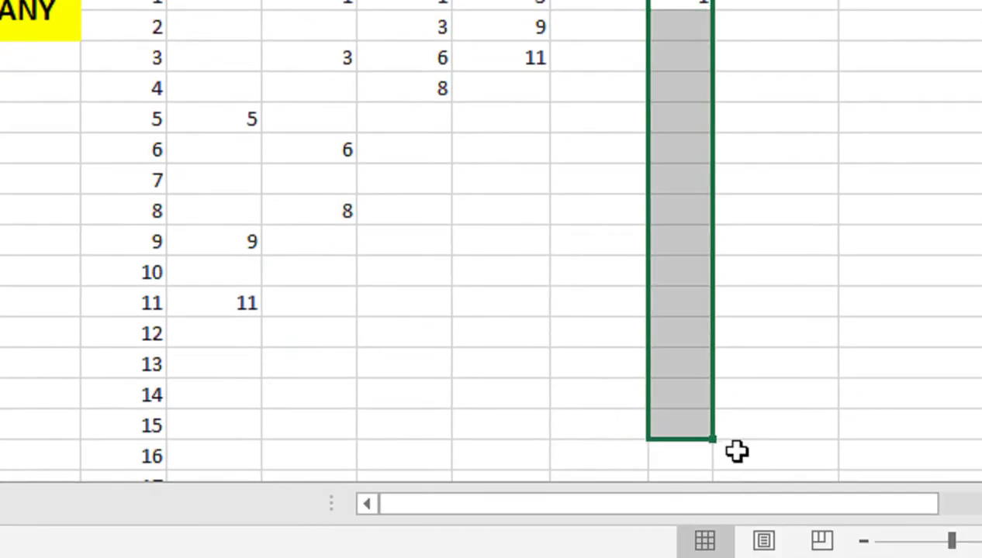
{"action": "left_click_drag", "start_coordinate": [737, 452], "coordinate": [735, 450]}
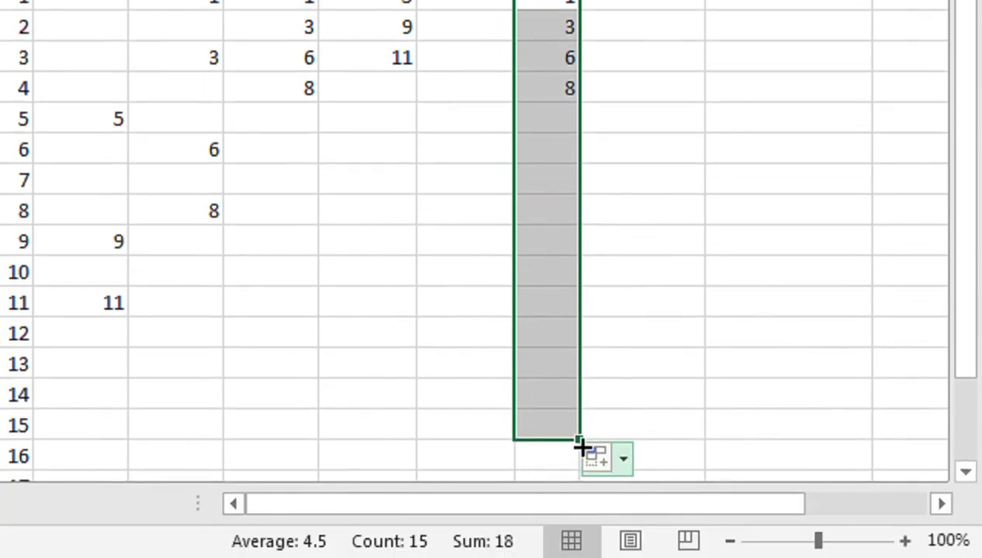
Try to fill the INV# formulas across the PAYMENTS_T and AMOUNT columns, M and N
{"action": "left_click_drag", "start_coordinate": [579, 552], "coordinate": [823, 550]}
{"action": "left_click_drag", "start_coordinate": [823, 436], "coordinate": [823, 438]}
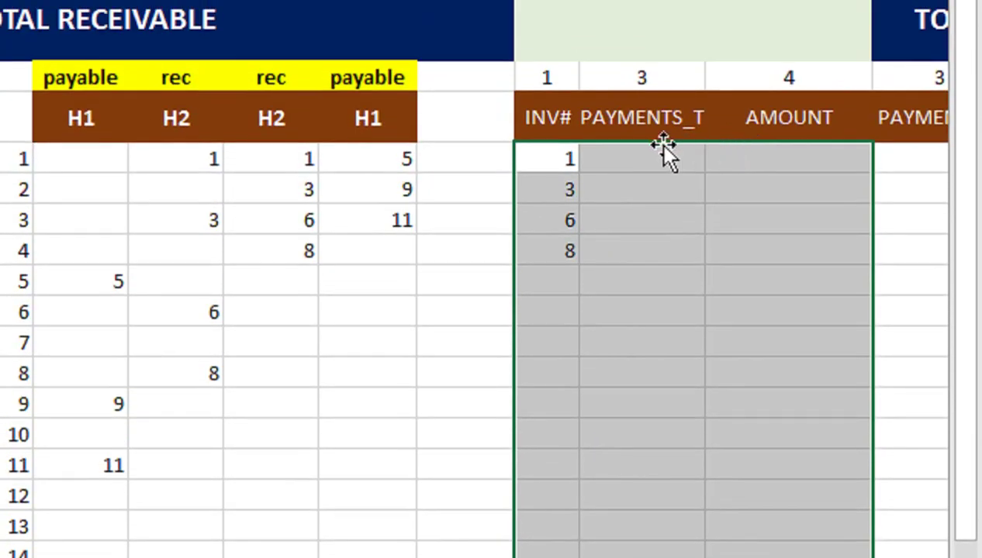
{"action": "left_click", "coordinate": [604, 153]}
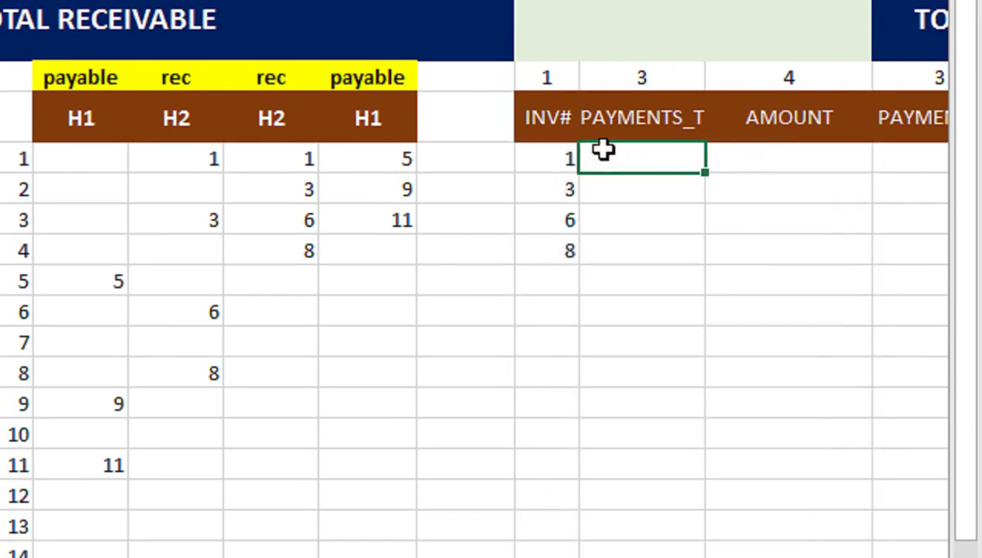
Replace the INDEX array in L4's formula with the absolute range $A$4:$D$31 and enter the formula
{"action": "double_click", "coordinate": [541, 155]}
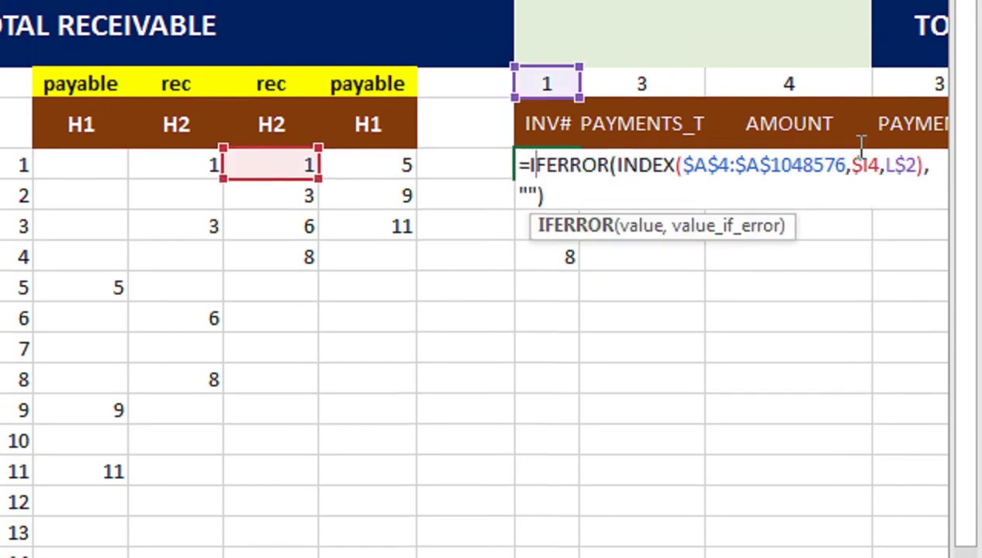
{"action": "left_click_drag", "start_coordinate": [848, 163], "coordinate": [687, 179]}
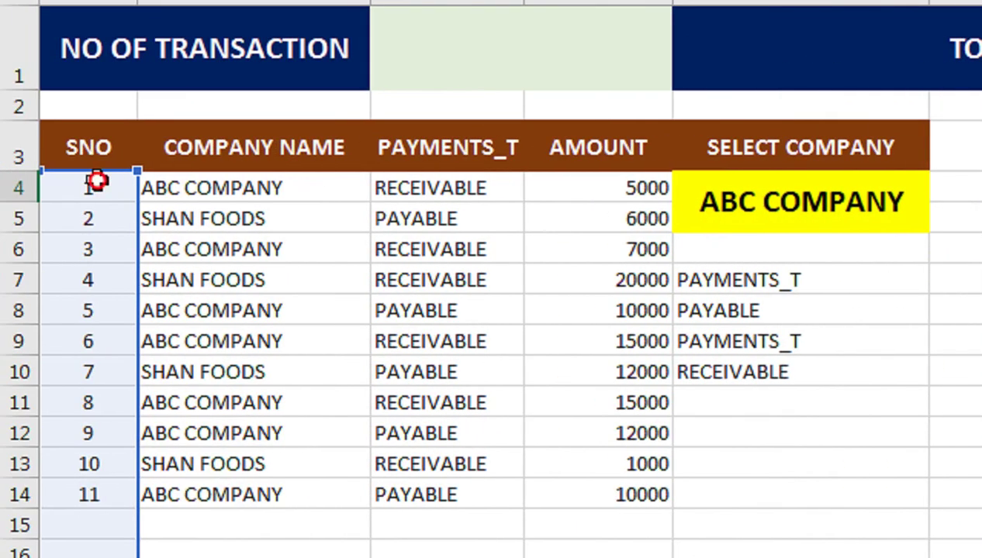
{"action": "left_click_drag", "start_coordinate": [97, 181], "coordinate": [613, 473]}
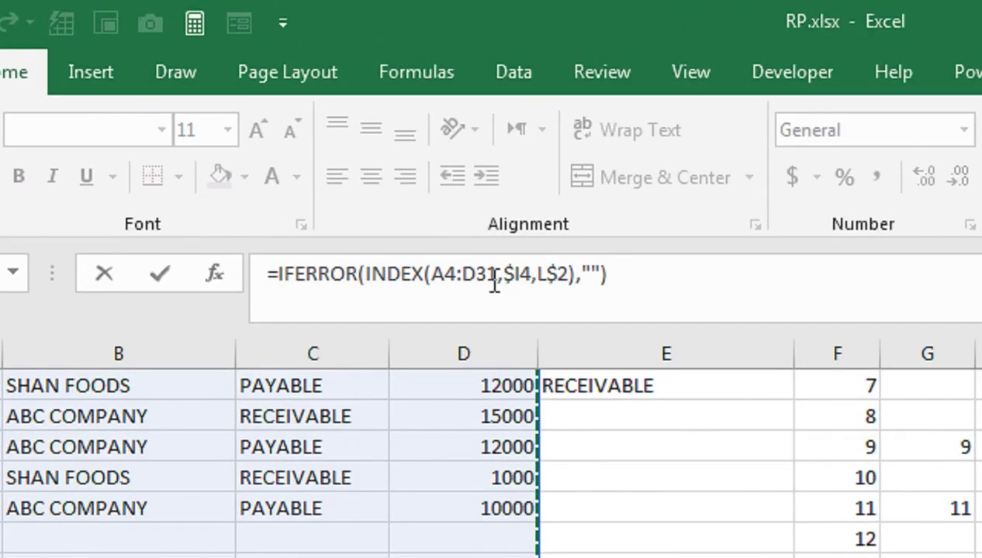
{"action": "key", "text": "F4"}
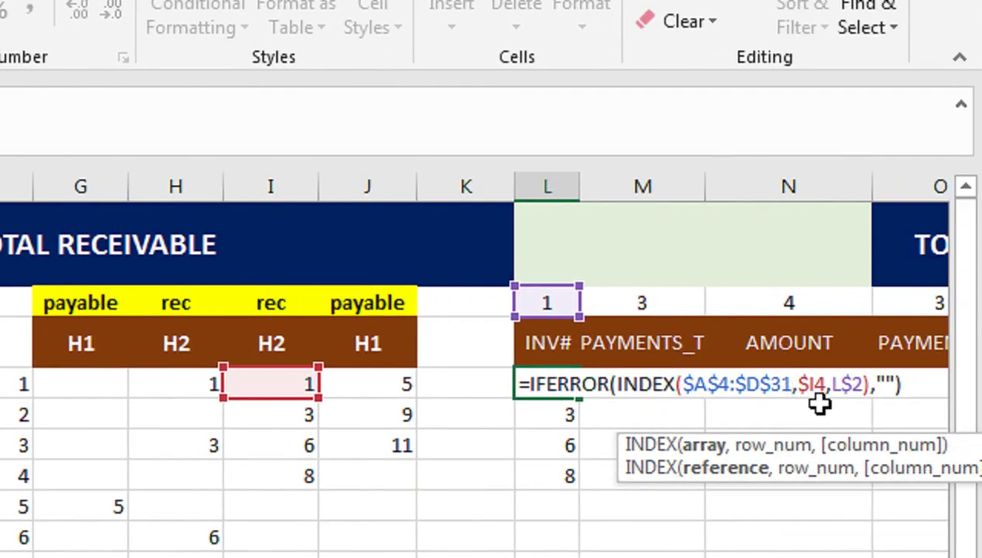
{"action": "key", "text": "Return"}
Fill L4's revised formula down column L and across the PAYMENTS_T and AMOUNT columns, M and N
{"action": "key", "text": "Up"}
{"action": "key", "text": "shift+Down"}
{"action": "key", "text": "shift+Down"}
{"action": "key", "text": "shift+Down"}
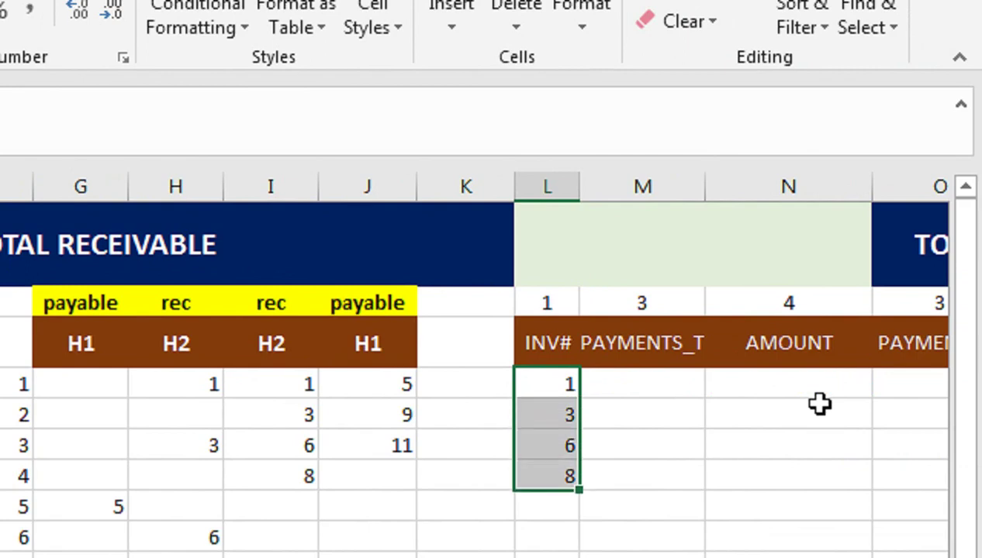
{"action": "key", "text": "shift+Down"}
{"action": "key", "text": "shift+Down"}
{"action": "key", "text": "shift+Down"}
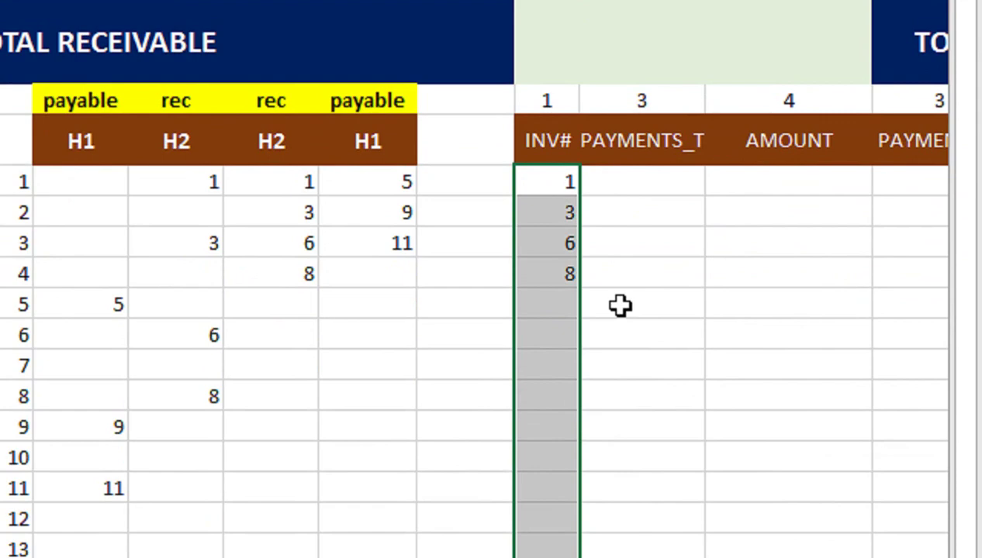
{"action": "key", "text": "shift+Right"}
{"action": "key", "text": "shift+Right"}
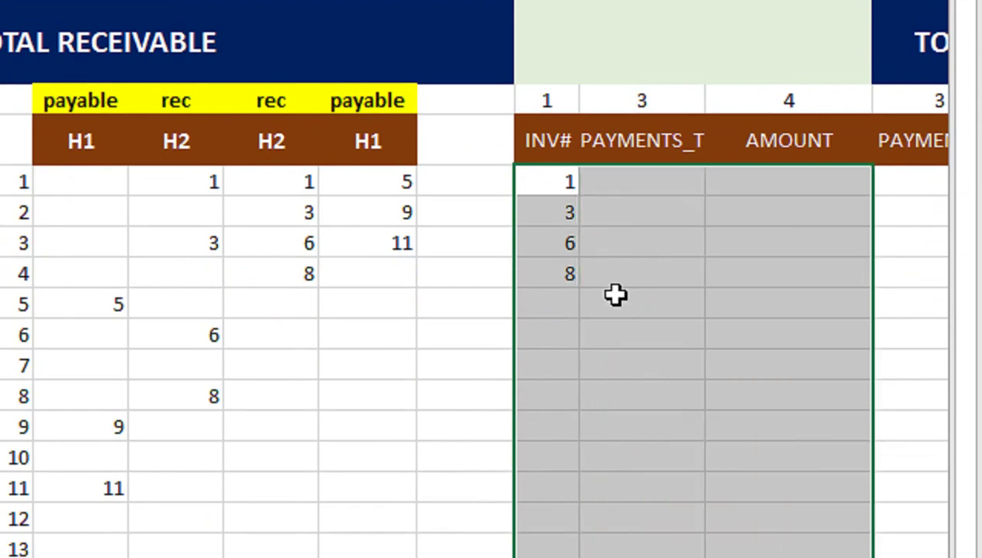
{"action": "key", "text": "ctrl+r"}
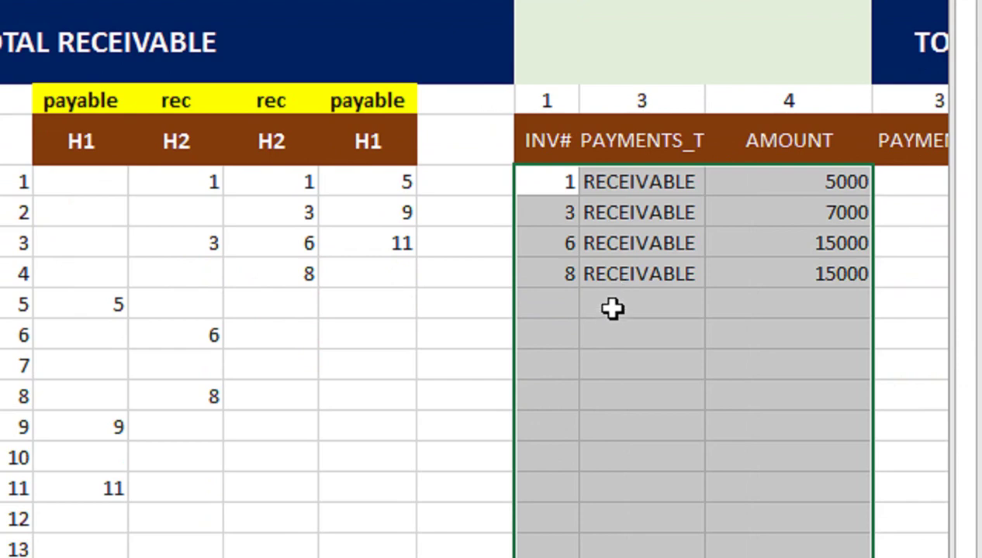
{"action": "left_click", "coordinate": [592, 213]}
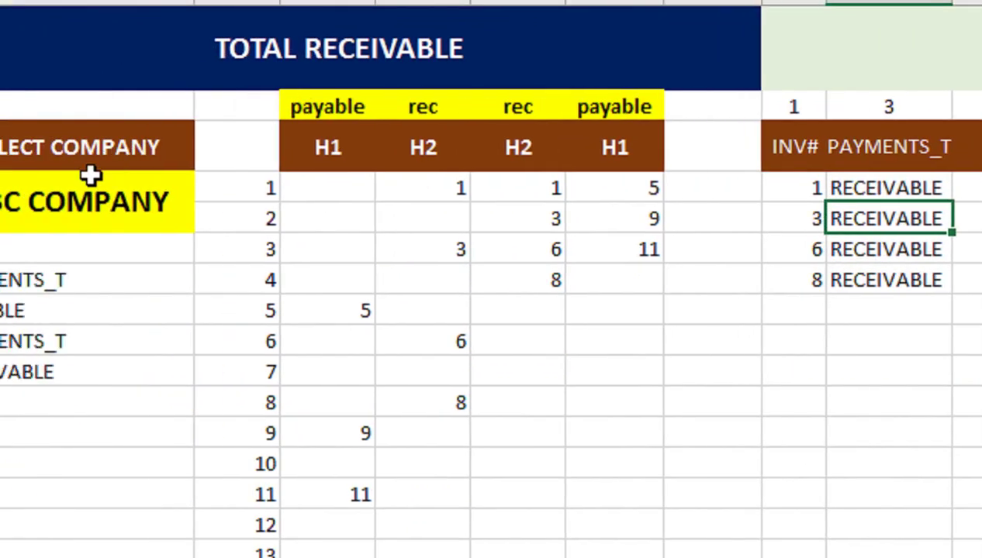
{"action": "left_click", "coordinate": [71, 212]}
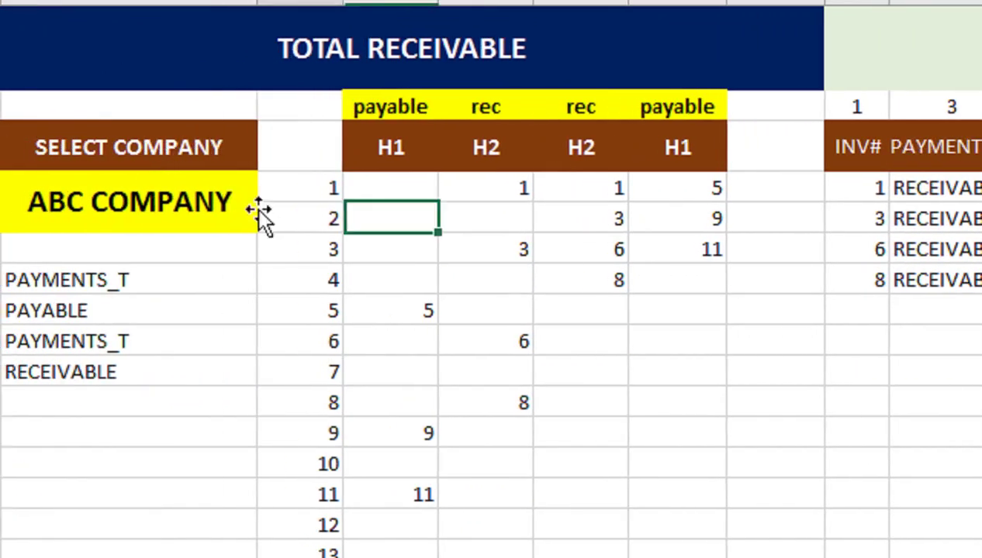
Switch the selected company to SHAN FOODS, then back to ABC COMPANY, to check the receivable list
{"action": "left_click", "coordinate": [246, 217]}
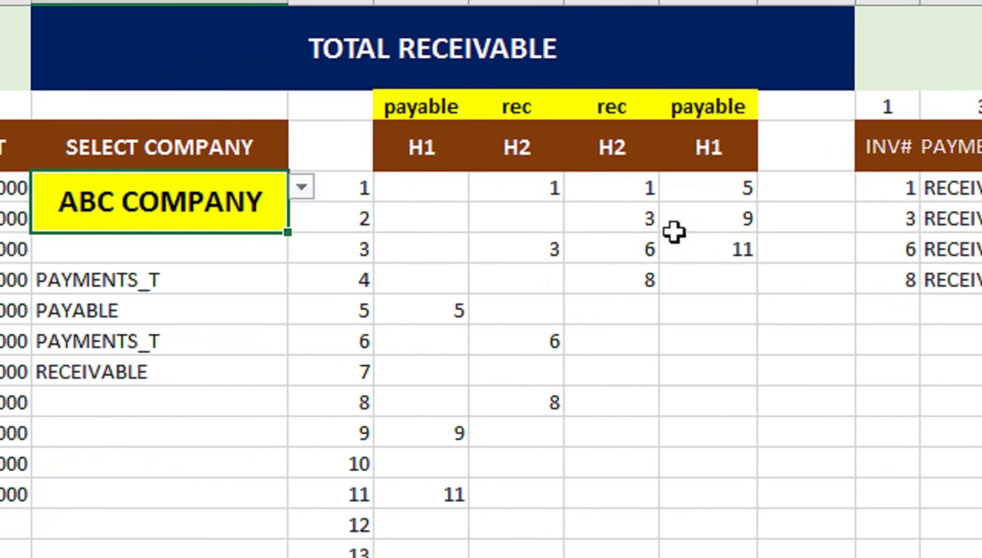
{"action": "left_click", "coordinate": [303, 188]}
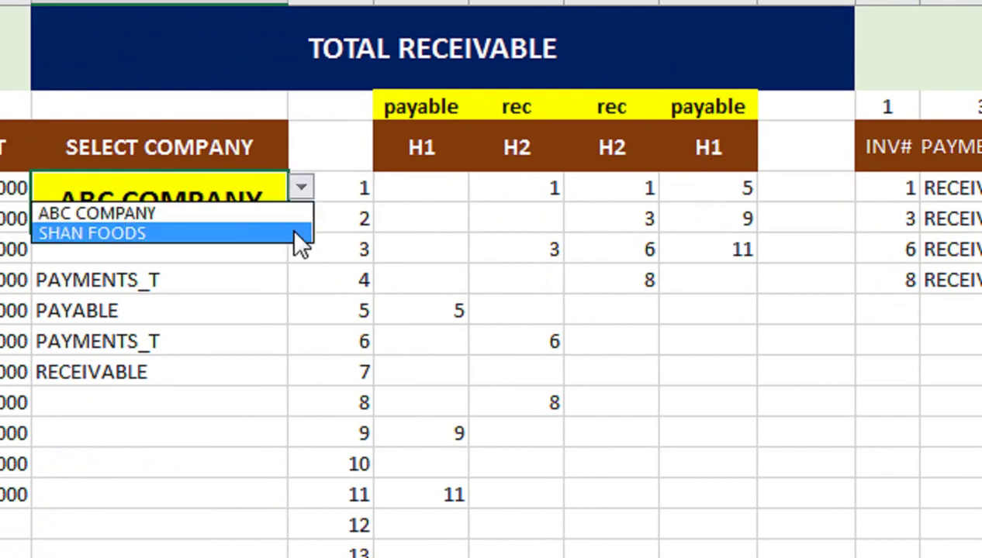
{"action": "left_click", "coordinate": [295, 233]}
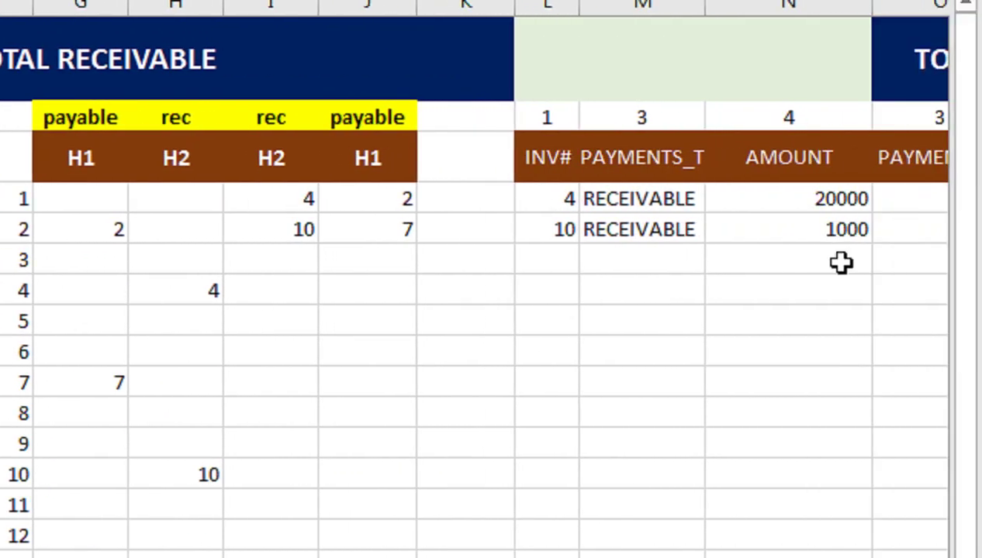
{"action": "left_click", "coordinate": [177, 199]}
{"action": "left_click", "coordinate": [246, 227]}
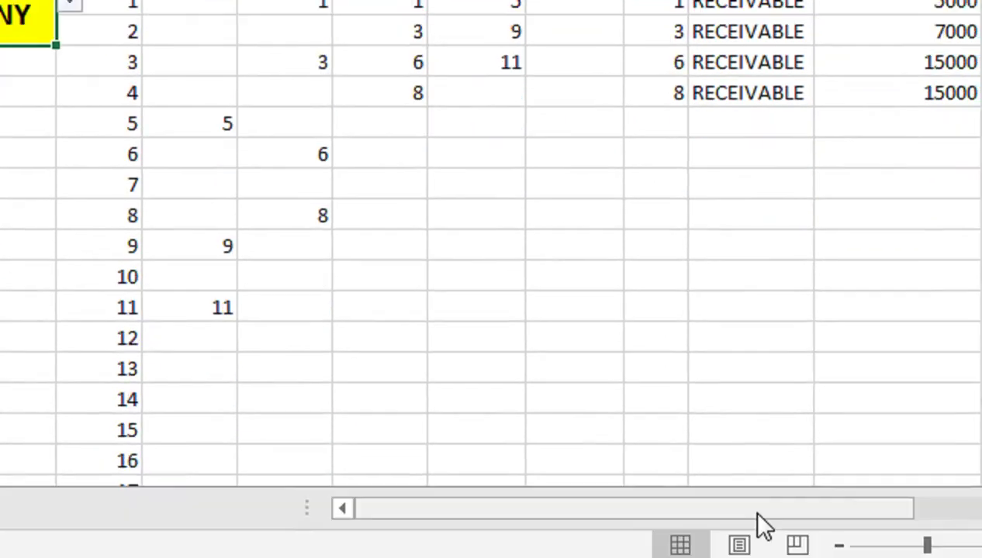
Copy L4's formula text unchanged into O4, the first PAYMENTS_T cell under TOTAL PAYABLE
{"action": "left_click_drag", "start_coordinate": [749, 507], "coordinate": [878, 486]}
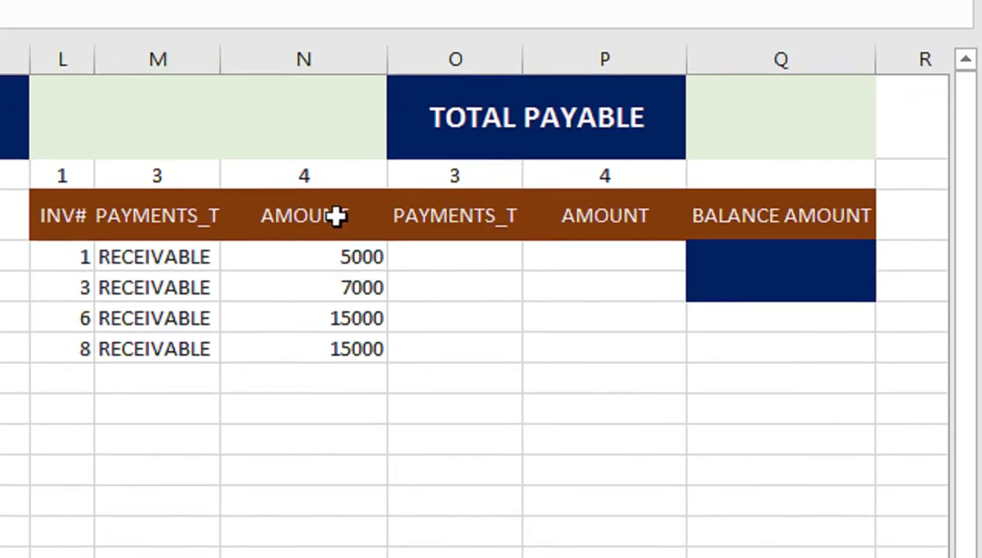
{"action": "left_click", "coordinate": [171, 257]}
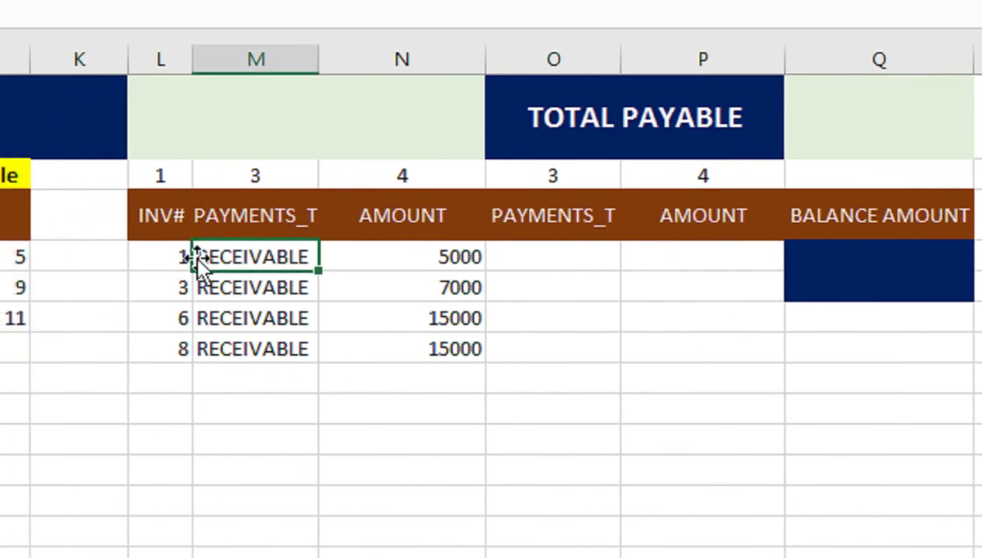
{"action": "left_click", "coordinate": [182, 258]}
{"action": "triple_click", "coordinate": [236, 140]}
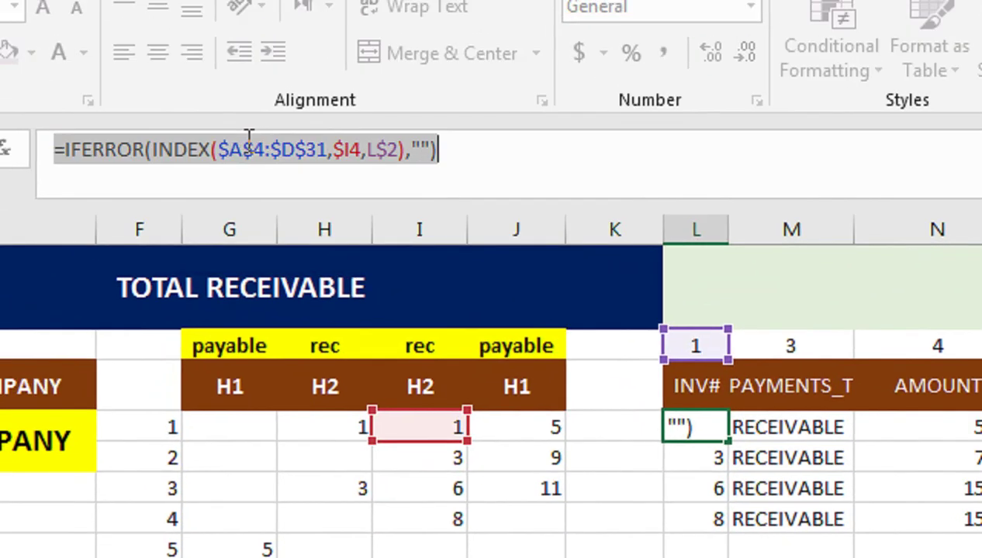
{"action": "key", "text": "ctrl+c"}
{"action": "key", "text": "Tab"}
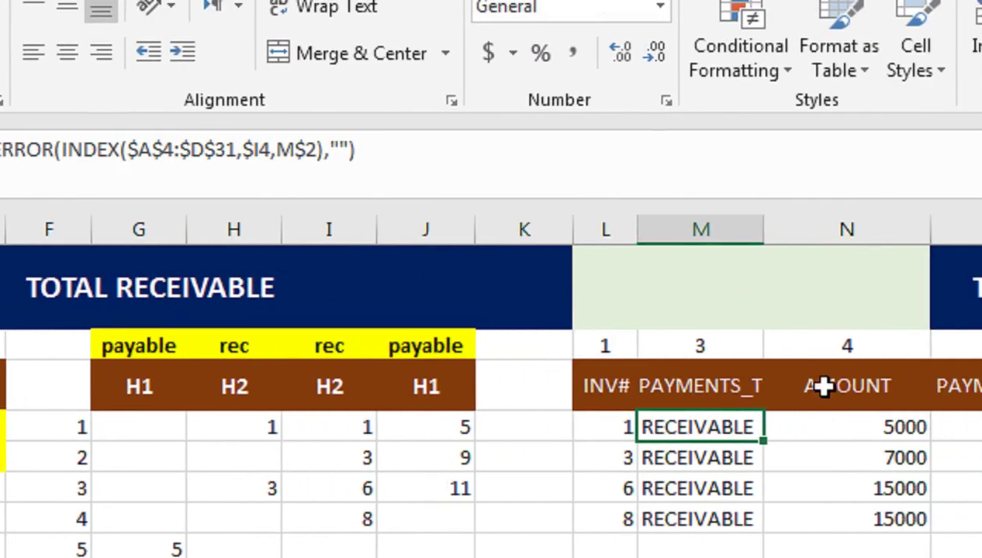
{"action": "left_click", "coordinate": [981, 428]}
{"action": "key", "text": "ctrl+v"}
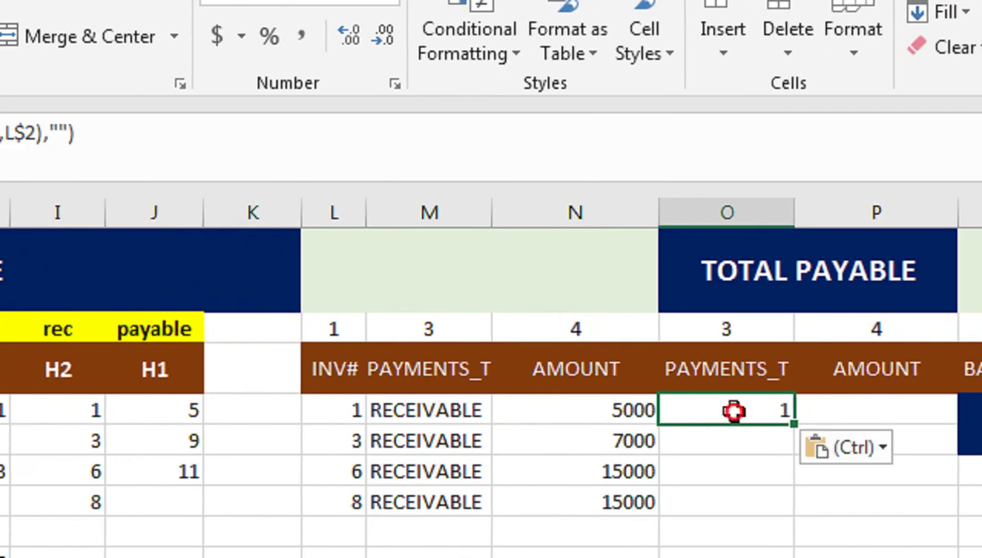
Edit O4's INDEX formula to use $J4 as the row number and O$2 as the column number
{"action": "double_click", "coordinate": [733, 411]}
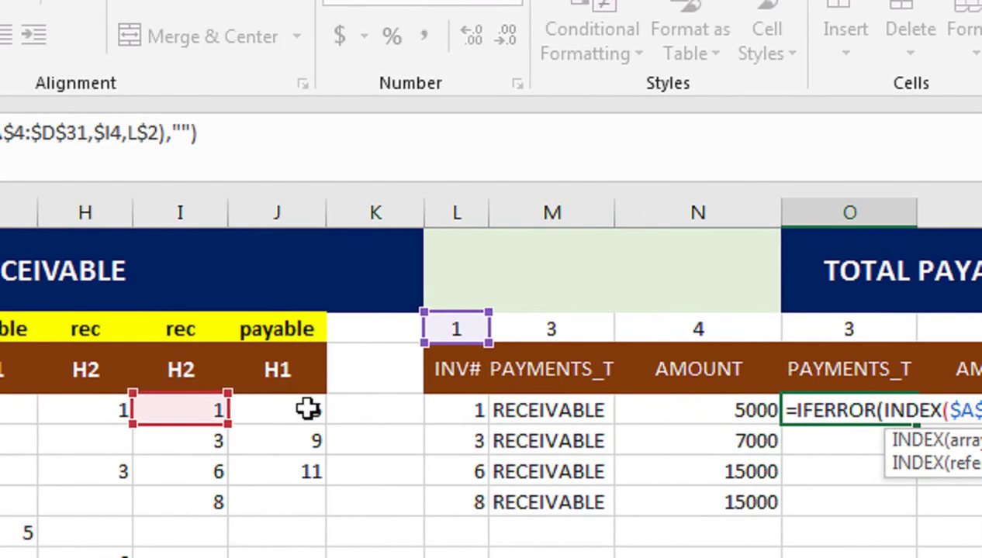
{"action": "left_click", "coordinate": [307, 409]}
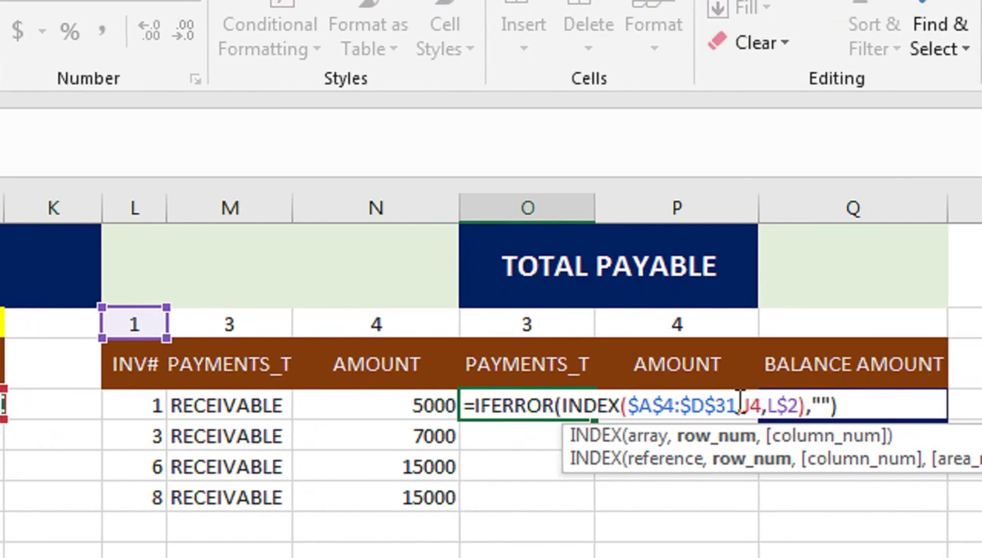
{"action": "key", "text": "F4"}
{"action": "key", "text": "F4"}
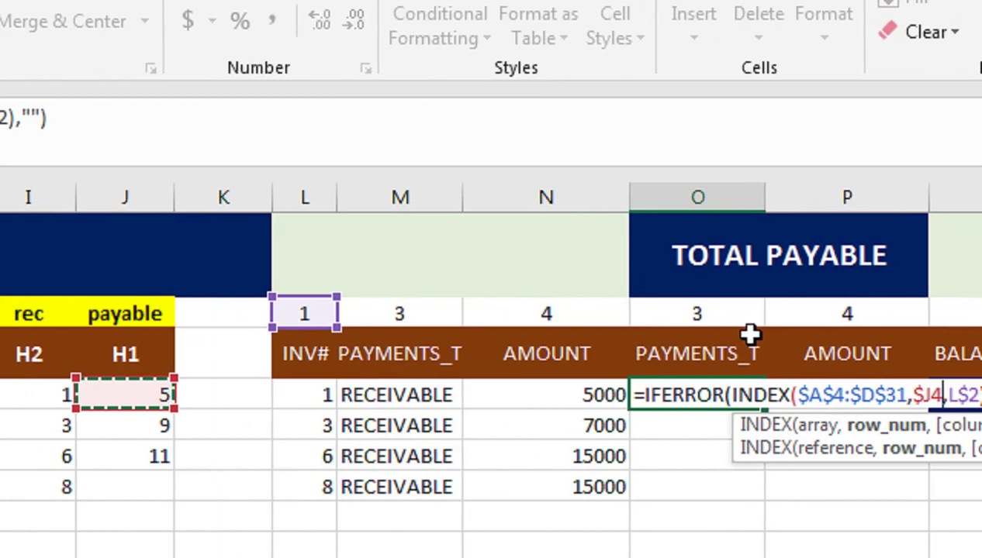
{"action": "left_click_drag", "start_coordinate": [979, 397], "coordinate": [960, 401]}
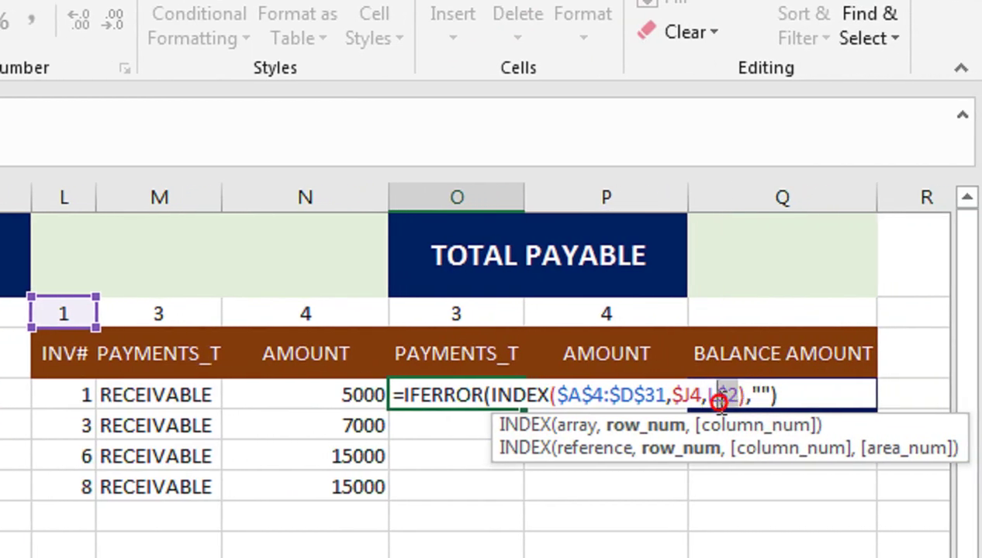
{"action": "left_click", "coordinate": [423, 314]}
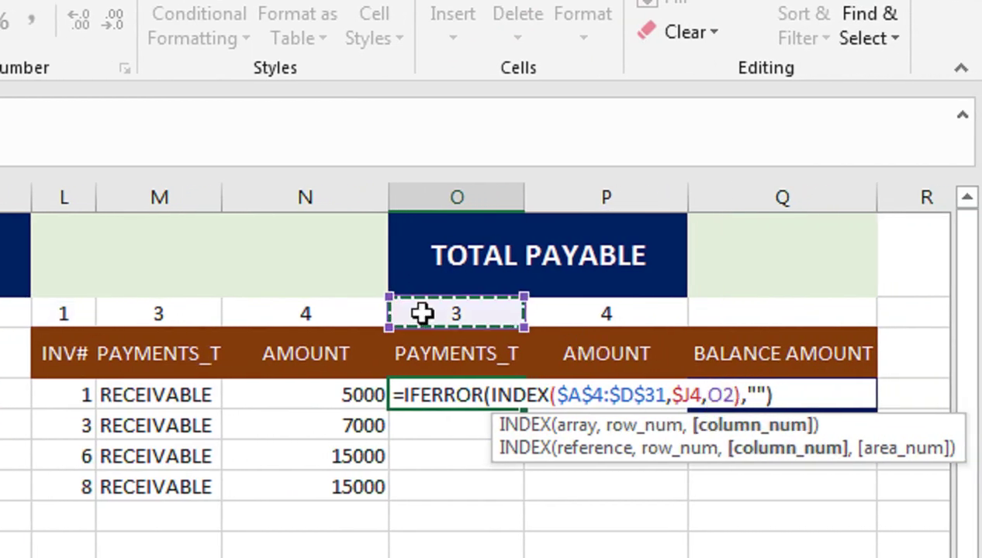
{"action": "key", "text": "F4"}
{"action": "key", "text": "F4"}
{"action": "key", "text": "Return"}
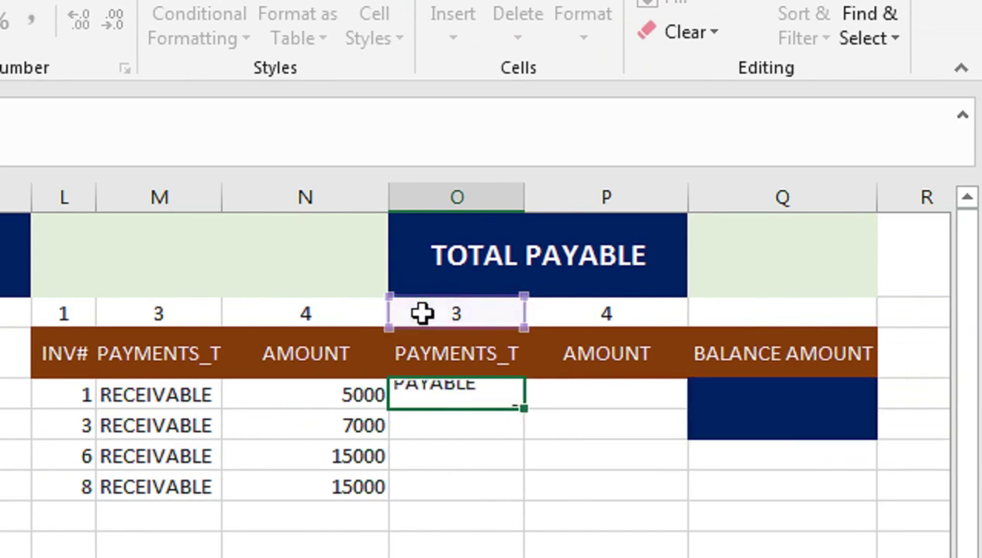
Fill O4's formula down the payable PAYMENTS_T column
{"action": "key", "text": "Up"}
{"action": "key", "text": "shift+Down"}
{"action": "key", "text": "shift+Down"}
{"action": "key", "text": "shift+Down"}
{"action": "key", "text": "shift+Down"}
{"action": "key", "text": "shift+Down"}
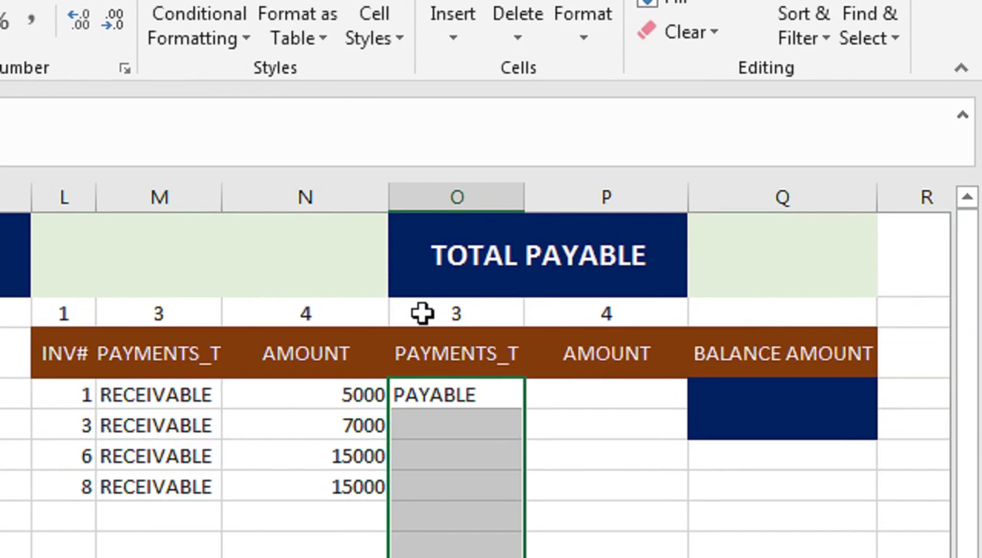
{"action": "key", "text": "ctrl+d"}
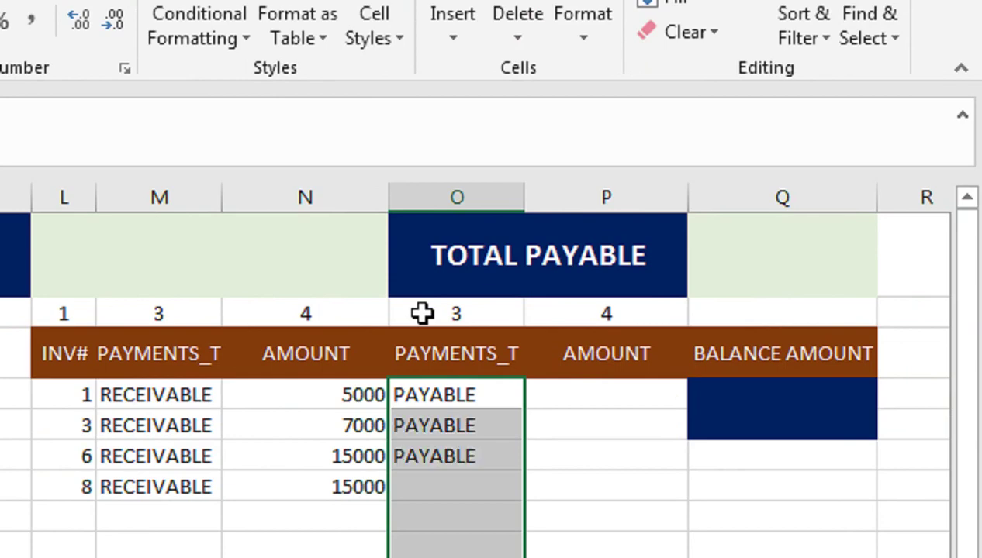
Undo the mistaken fill from column N and fill the payable formulas across from column O into the AMOUNT column P
{"action": "key", "text": "ctrl+r"}
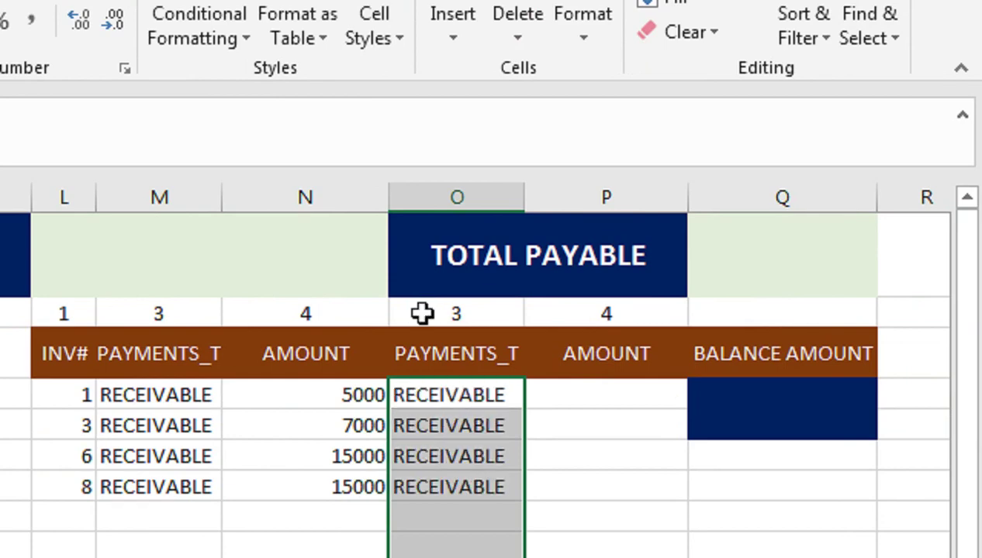
{"action": "key", "text": "ctrl+z"}
{"action": "key", "text": "shift+Right"}
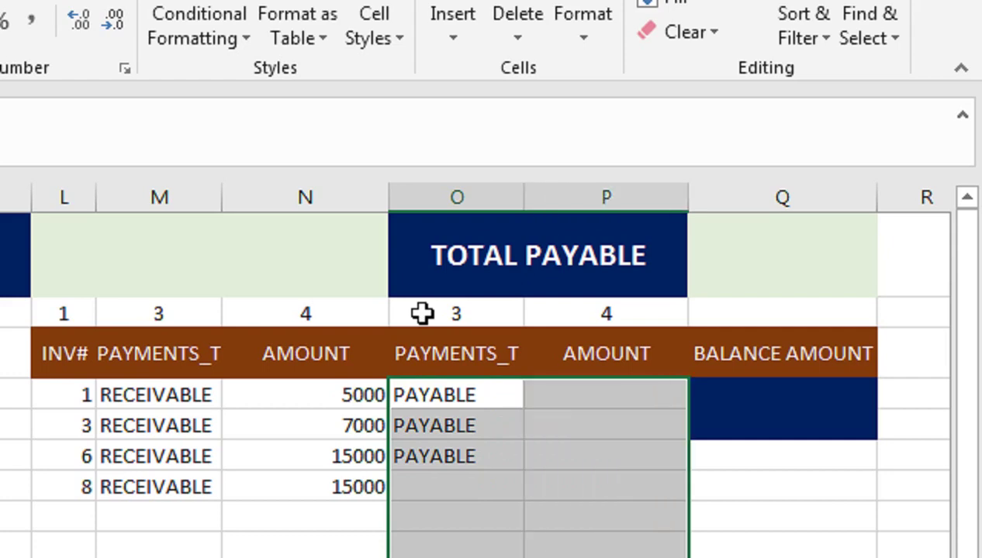
{"action": "key", "text": "ctrl+r"}
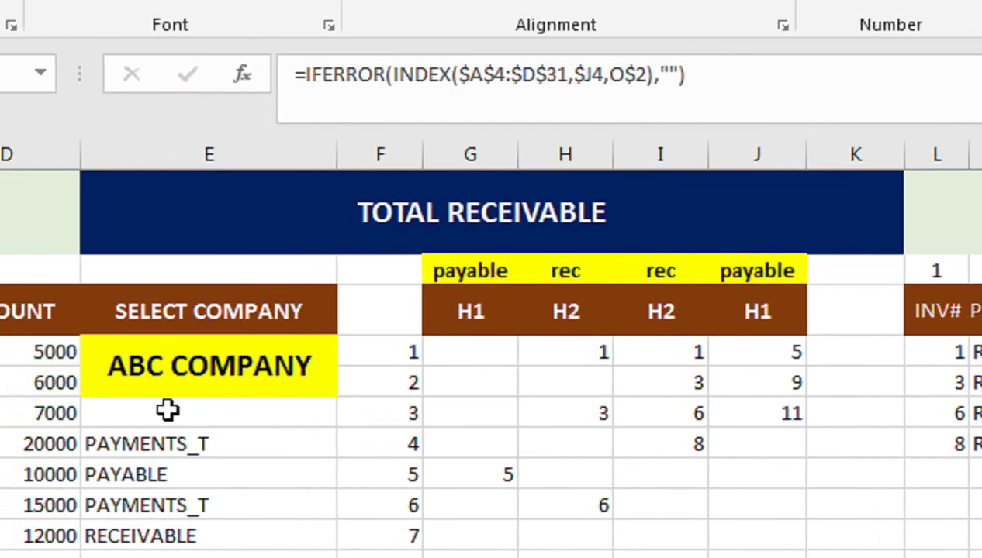
{"action": "left_click_drag", "start_coordinate": [11, 443], "coordinate": [4, 419]}
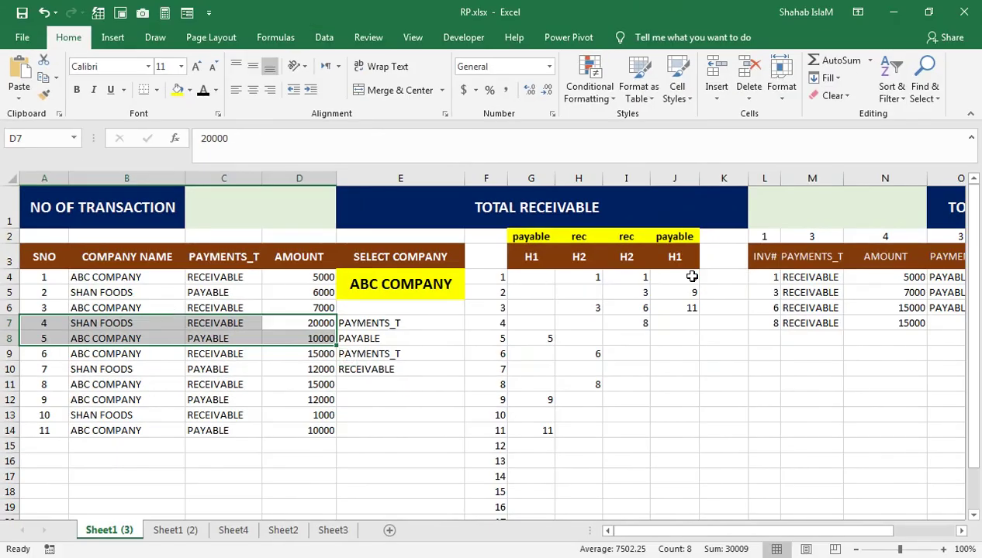
{"action": "left_click", "coordinate": [688, 277]}
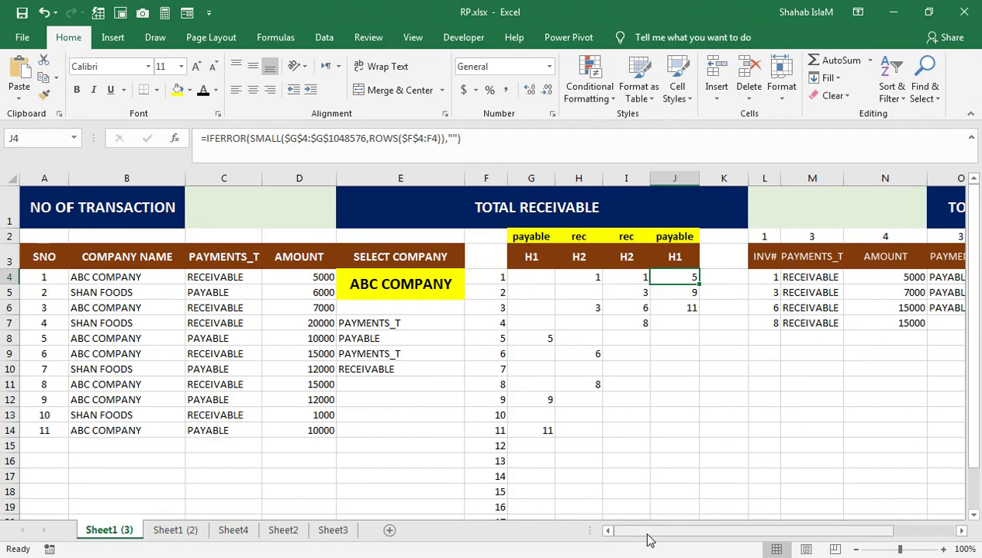
Insert a new column O before the payable PAYMENTS_T column
{"action": "left_click_drag", "start_coordinate": [648, 533], "coordinate": [720, 512]}
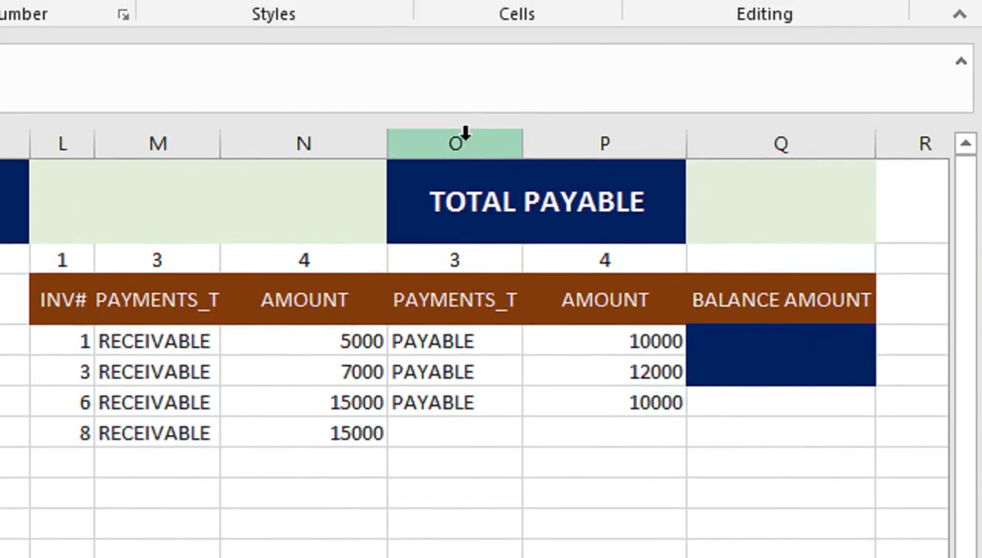
{"action": "right_click", "coordinate": [463, 136]}
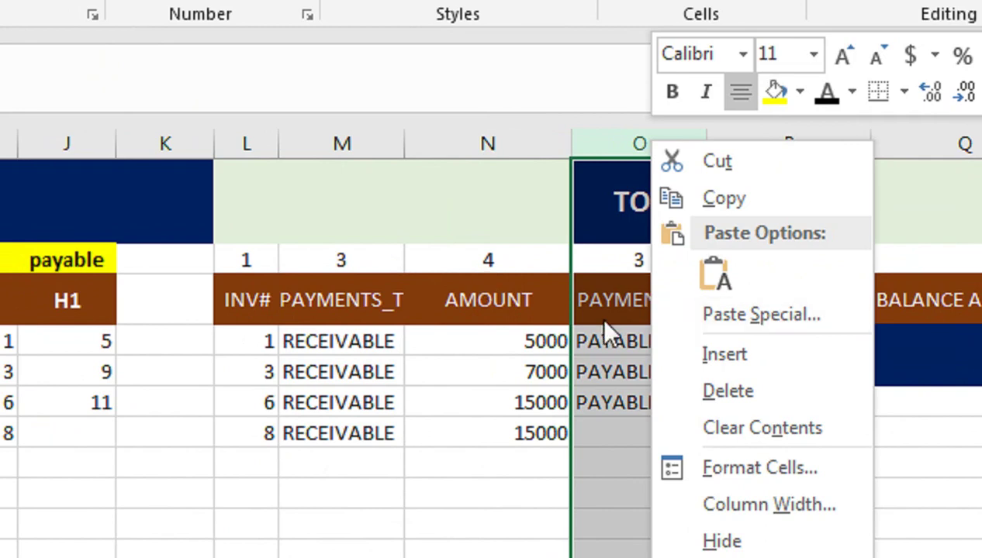
{"action": "key", "text": "Escape"}
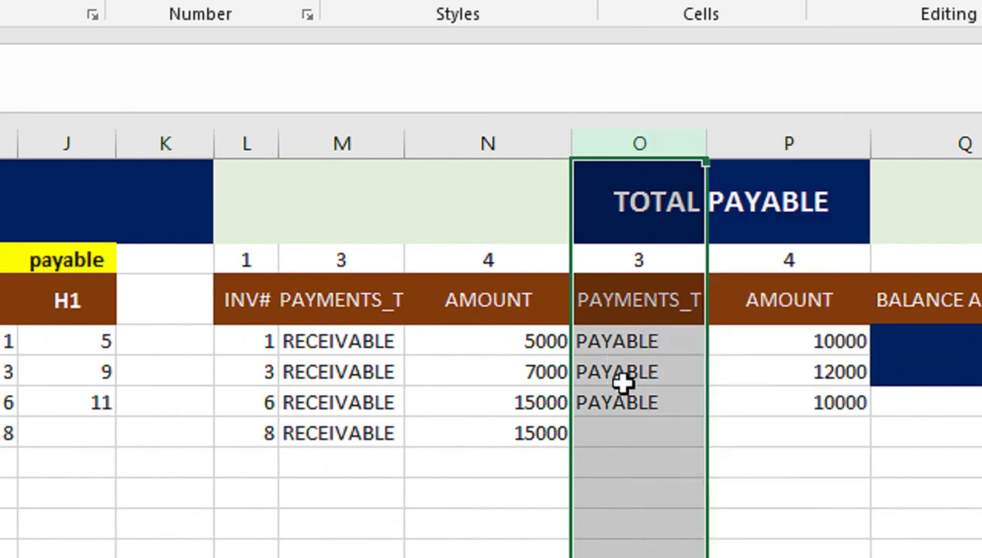
{"action": "right_click", "coordinate": [626, 146]}
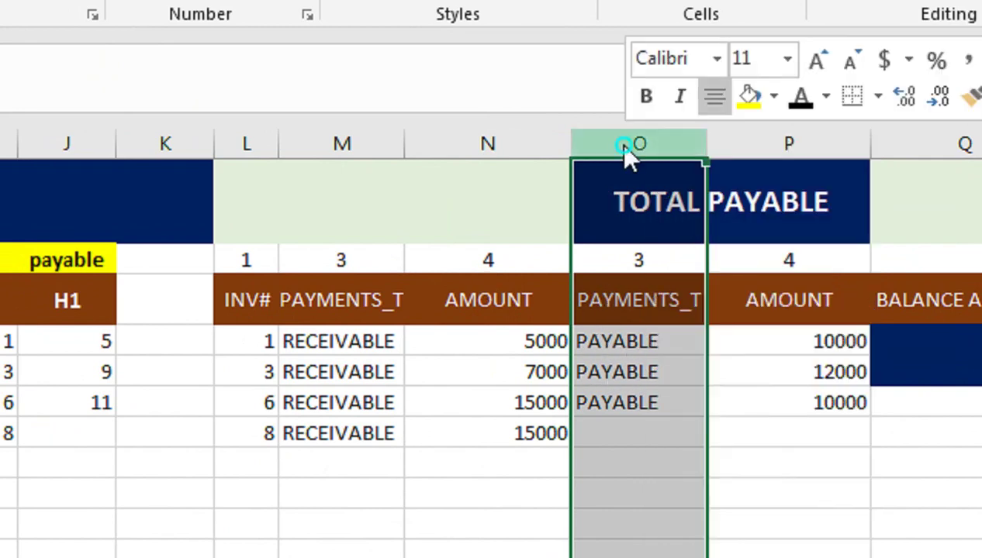
{"action": "left_click", "coordinate": [667, 359]}
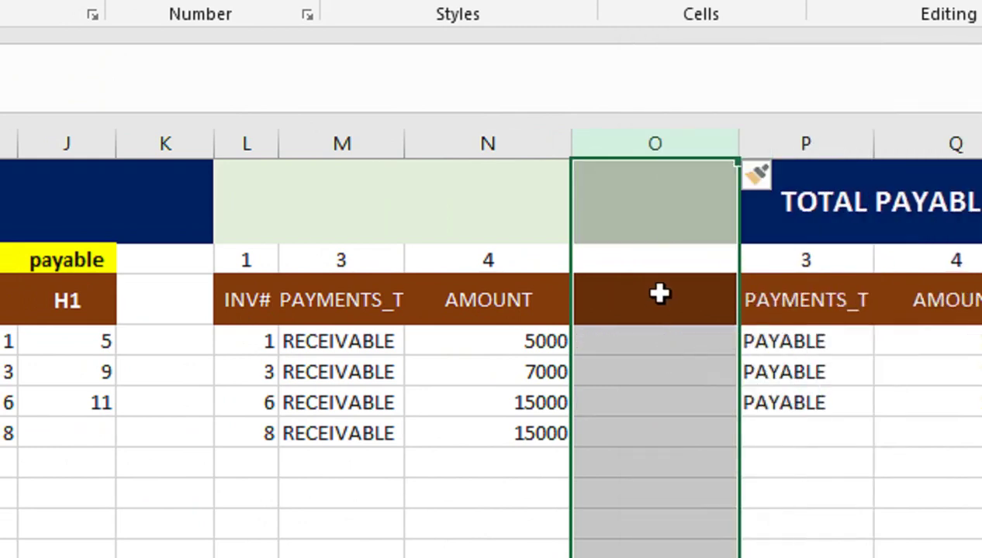
Copy the INV# header from L3 into O3 and narrow column O
{"action": "left_click", "coordinate": [657, 295]}
{"action": "left_click", "coordinate": [254, 299]}
{"action": "key", "text": "ctrl+c"}
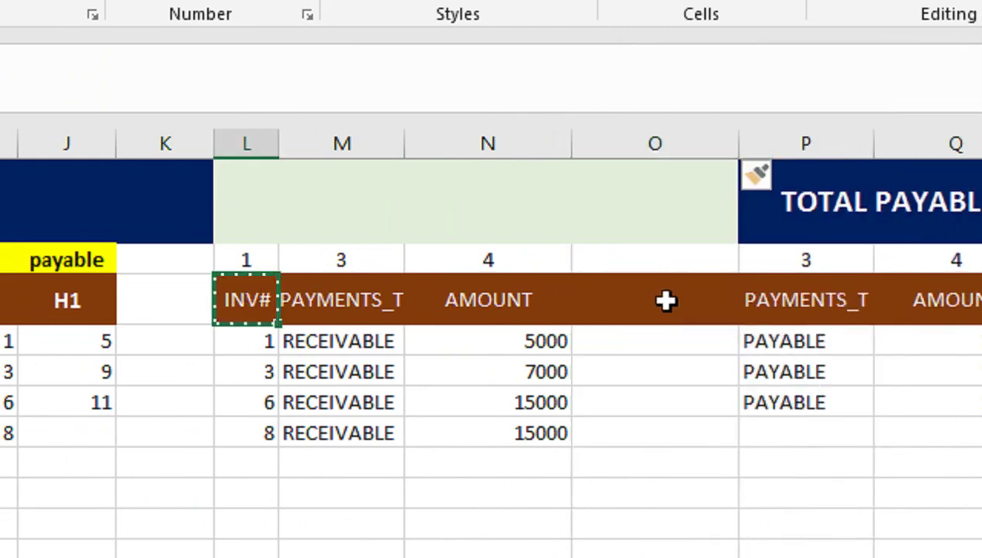
{"action": "left_click", "coordinate": [659, 298]}
{"action": "key", "text": "ctrl+v"}
{"action": "left_click_drag", "start_coordinate": [738, 137], "coordinate": [680, 164]}
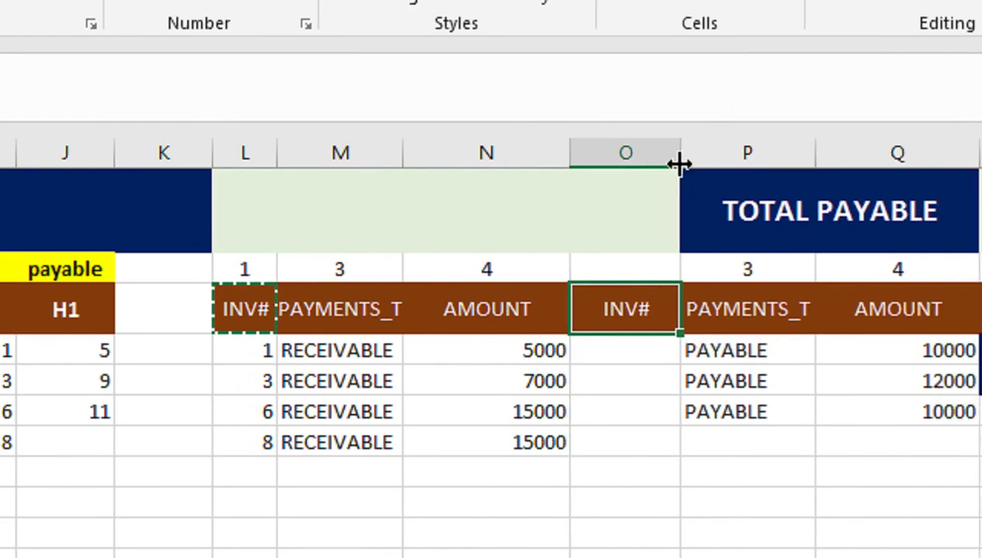
Enter the column index 1 in O2 above the new INV# header
{"action": "left_click", "coordinate": [692, 349]}
{"action": "left_click", "coordinate": [656, 268]}
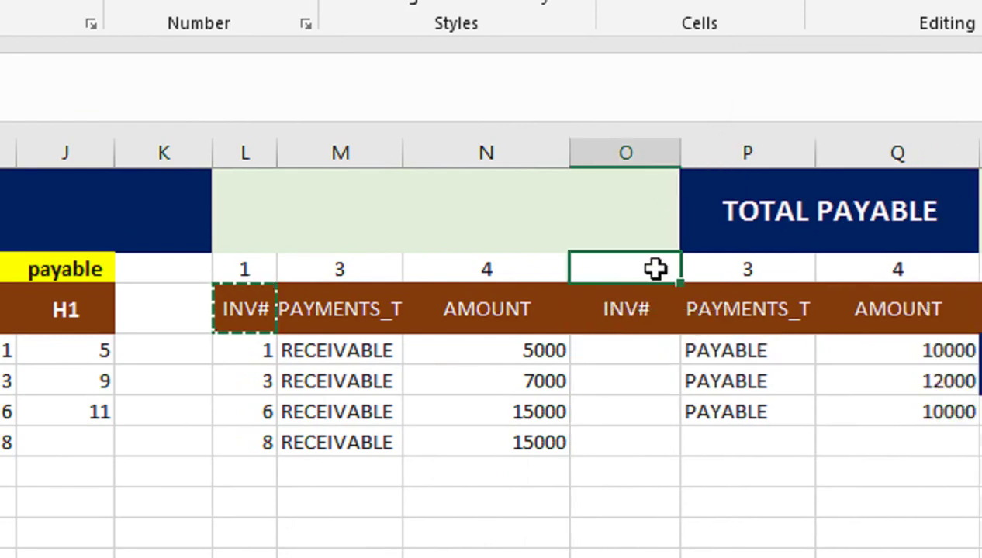
{"action": "key", "text": "Return"}
Fill P4's formula into O4 and extend it down the payable INV# column
{"action": "left_click", "coordinate": [733, 349]}
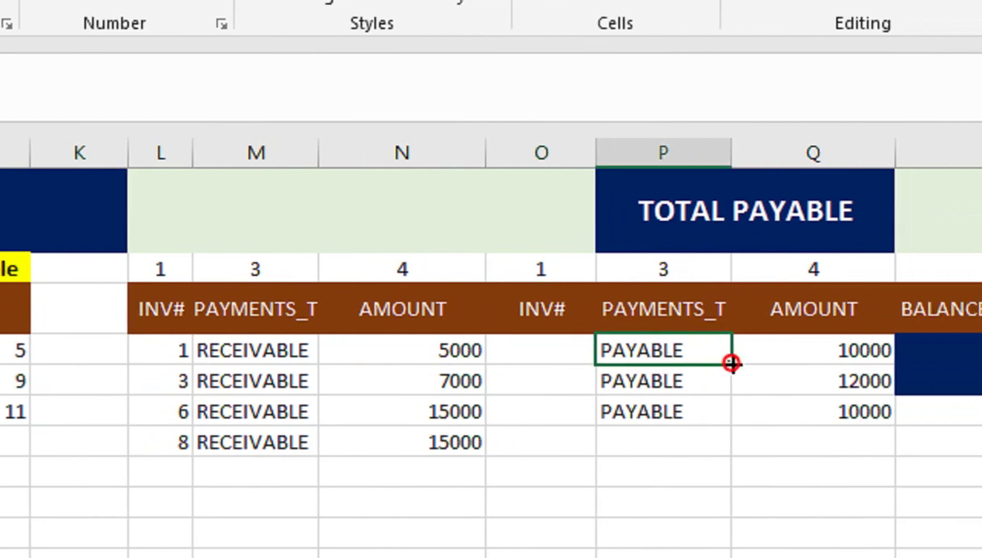
{"action": "left_click_drag", "start_coordinate": [731, 362], "coordinate": [511, 380]}
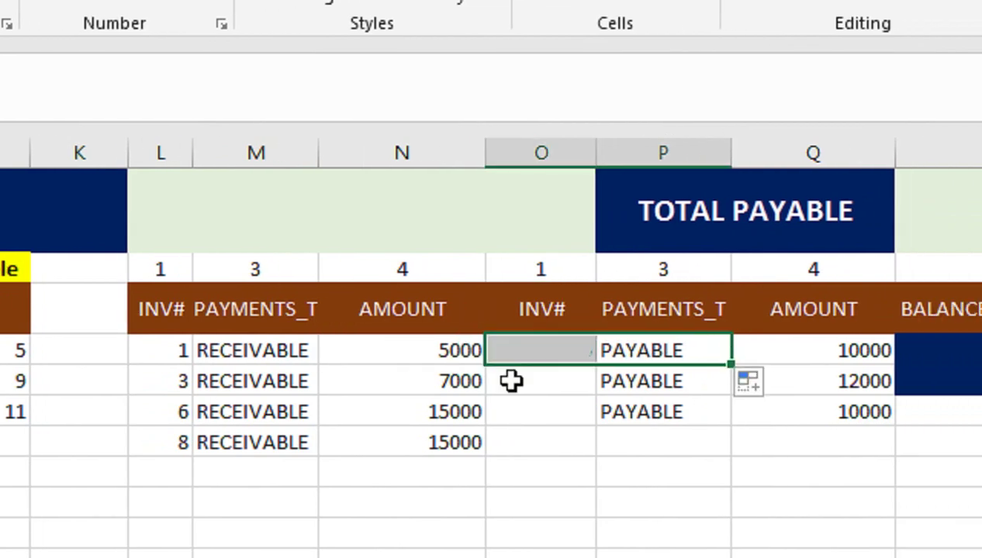
{"action": "left_click", "coordinate": [552, 352]}
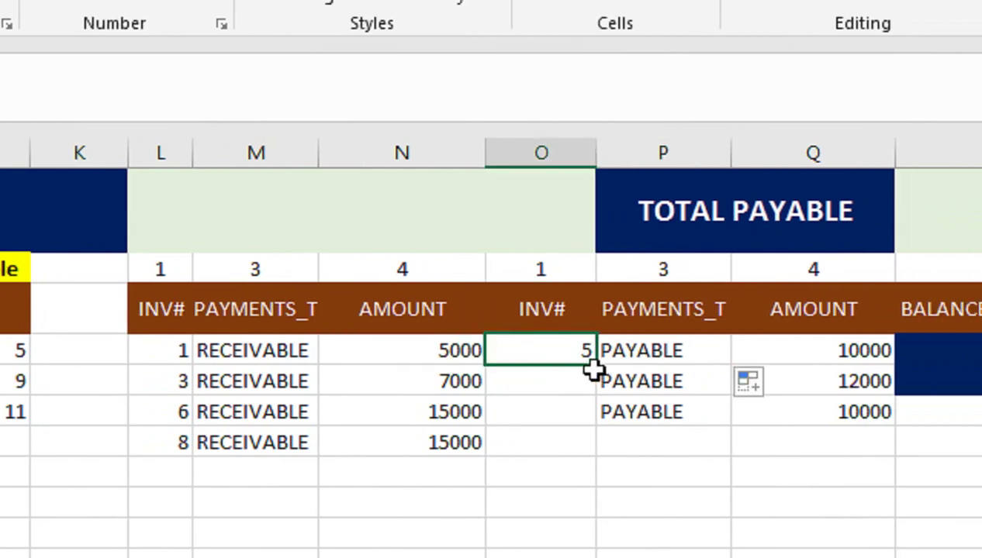
{"action": "left_click_drag", "start_coordinate": [594, 369], "coordinate": [585, 423]}
{"action": "scroll", "coordinate": [610, 145], "scroll_direction": "up", "scroll_amount": 1}
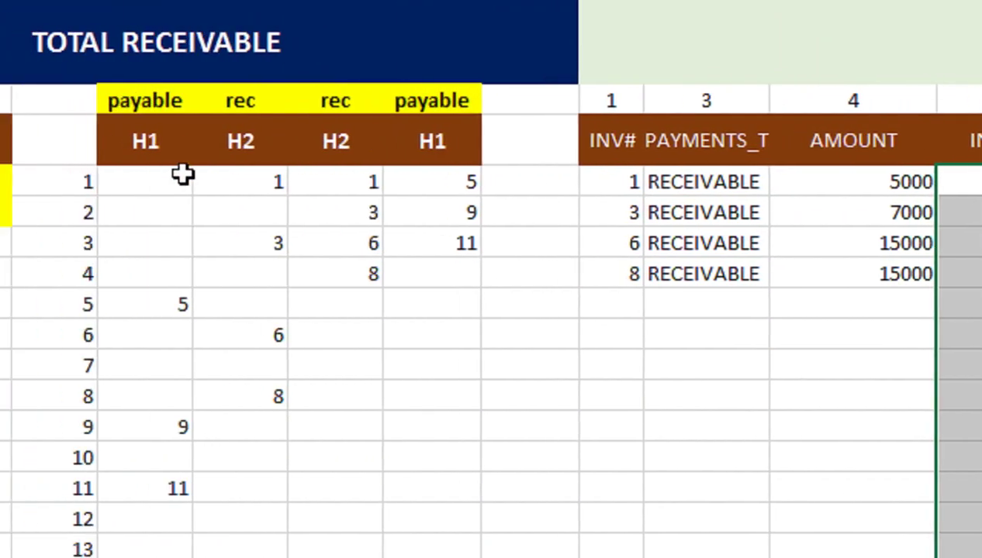
{"action": "left_click", "coordinate": [53, 57]}
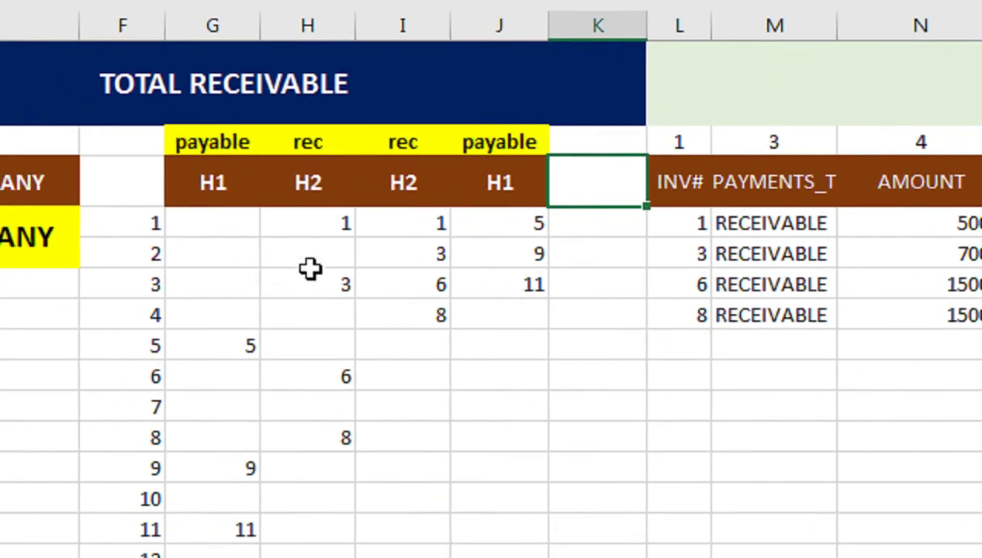
Hide the helper columns F through J
{"action": "left_click", "coordinate": [699, 223]}
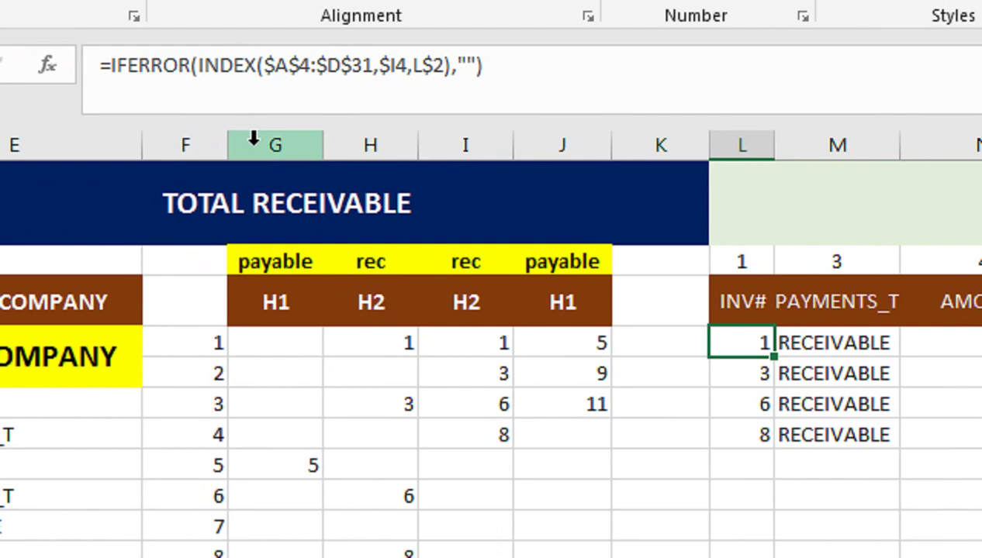
{"action": "left_click_drag", "start_coordinate": [183, 140], "coordinate": [587, 143]}
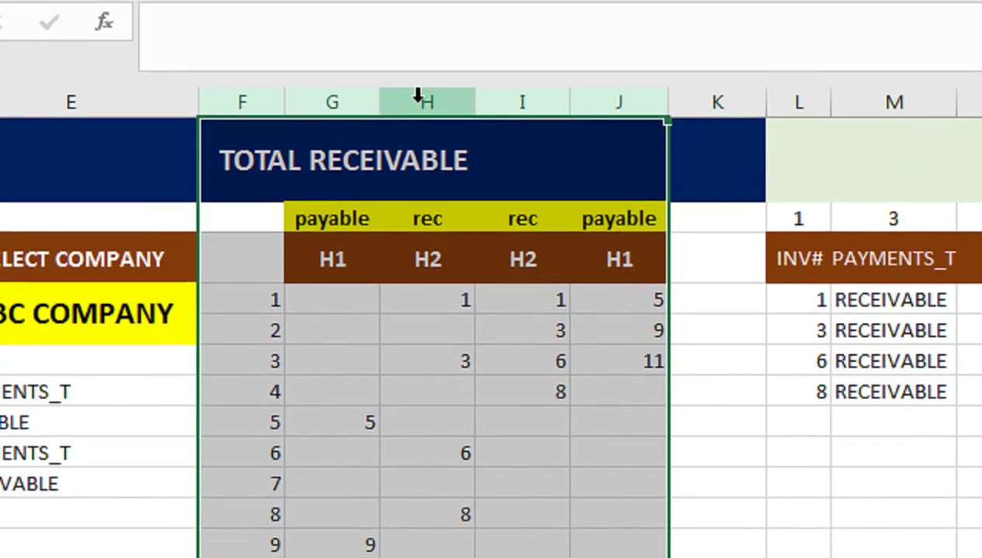
{"action": "right_click", "coordinate": [419, 139]}
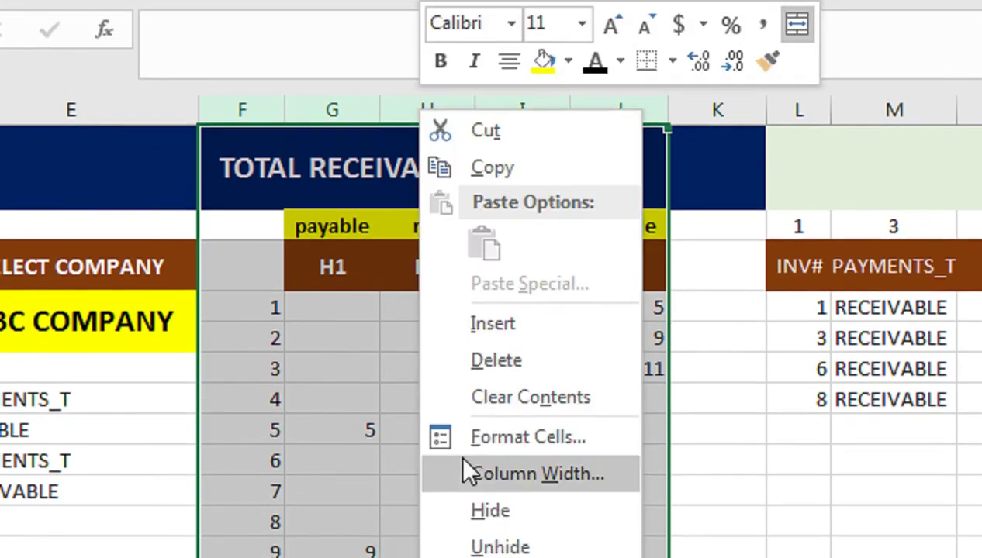
{"action": "left_click", "coordinate": [473, 512]}
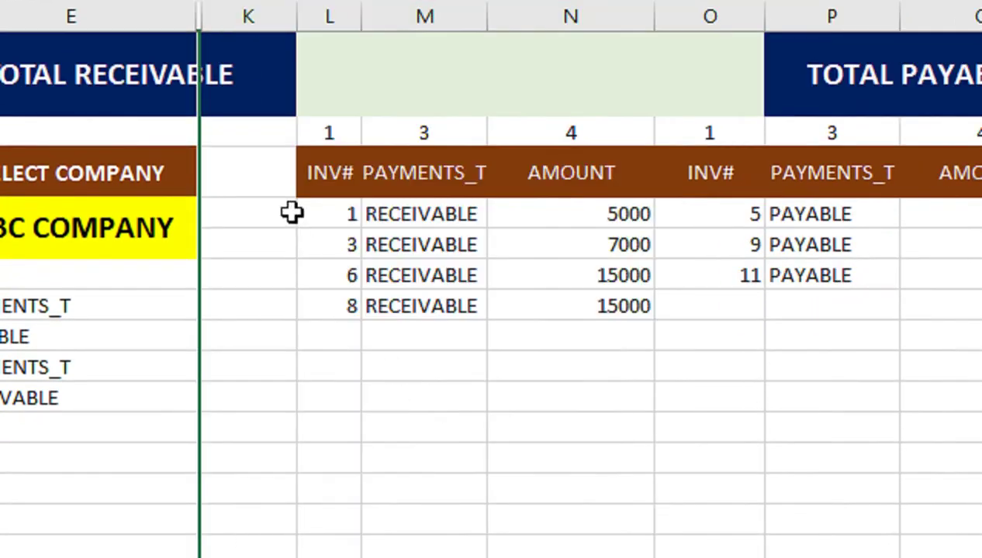
{"action": "left_click", "coordinate": [225, 167]}
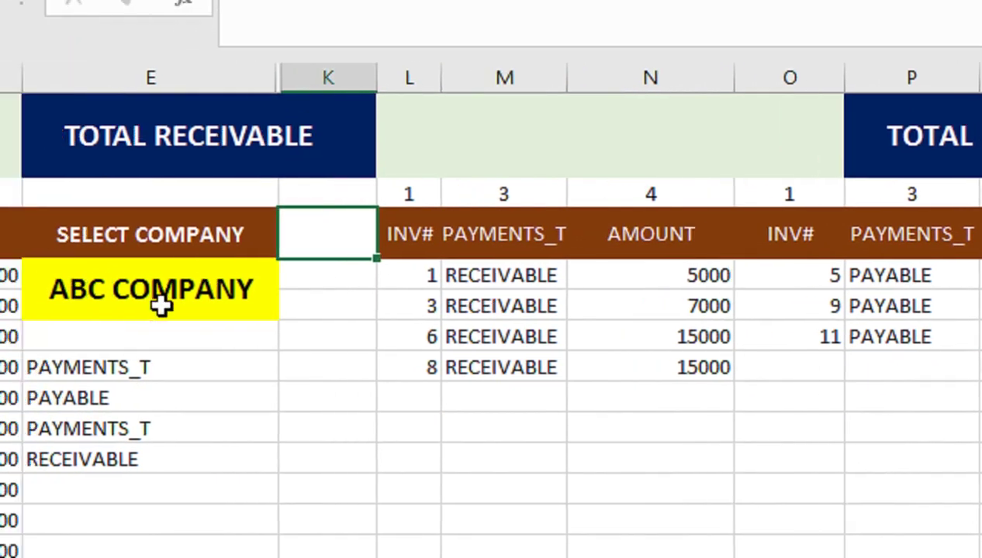
Set the font colour of the list text in column E from E7 down to white
{"action": "left_click", "coordinate": [155, 337]}
{"action": "left_click_drag", "start_coordinate": [142, 368], "coordinate": [148, 557]}
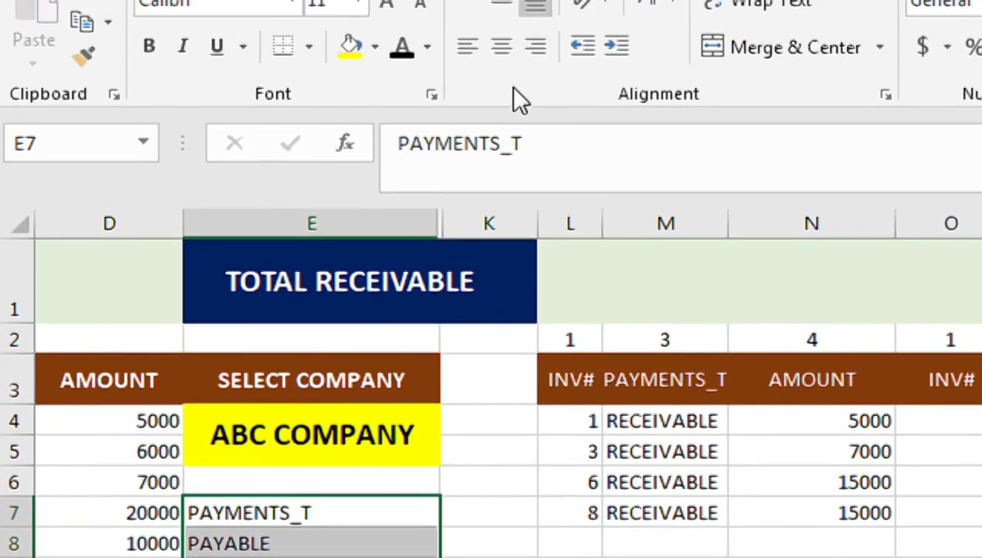
{"action": "left_click", "coordinate": [426, 46]}
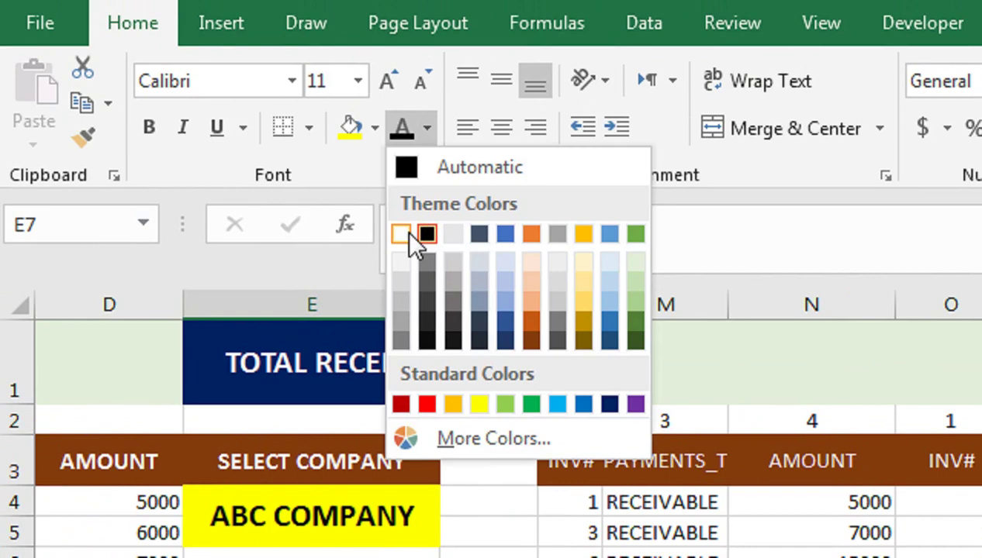
{"action": "left_click", "coordinate": [401, 234]}
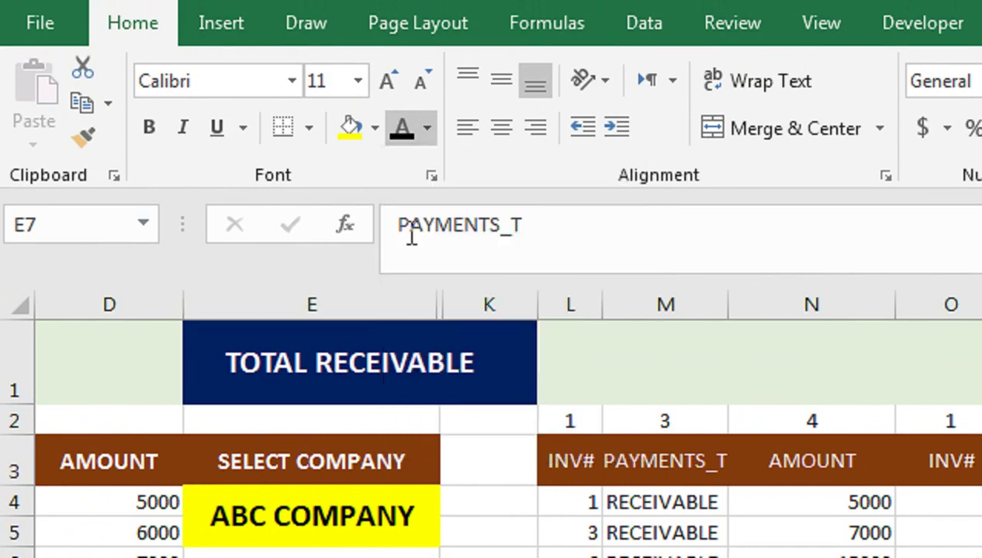
{"action": "left_click", "coordinate": [411, 496]}
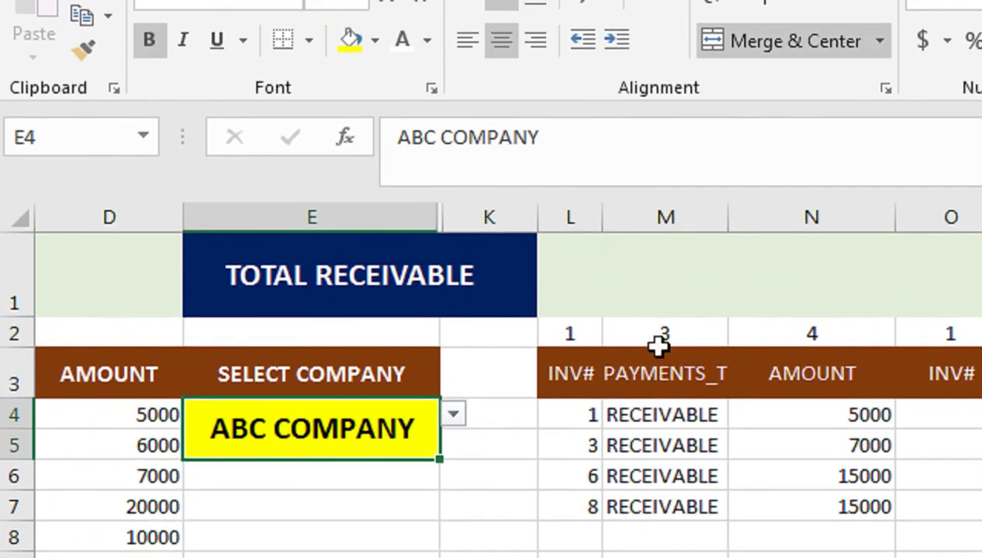
Narrow the receivable AMOUNT column N and turn the column index numbers in L2:Q2 white
{"action": "left_click", "coordinate": [884, 217]}
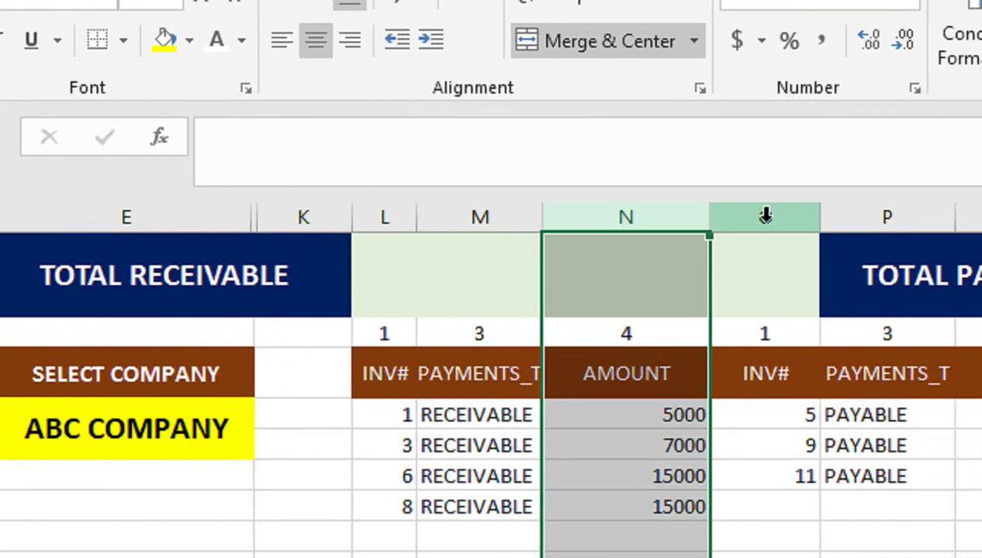
{"action": "left_click_drag", "start_coordinate": [708, 218], "coordinate": [682, 221]}
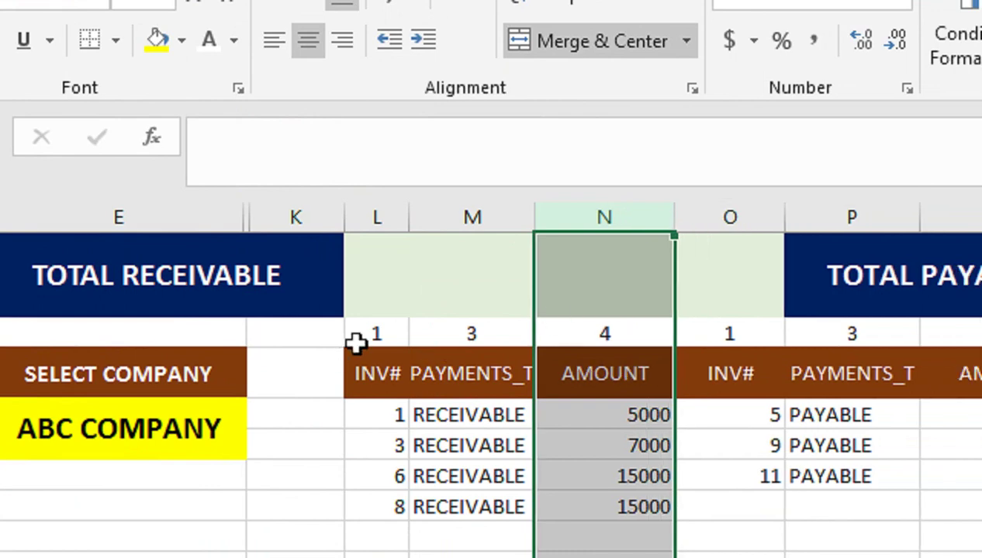
{"action": "left_click_drag", "start_coordinate": [356, 344], "coordinate": [961, 338]}
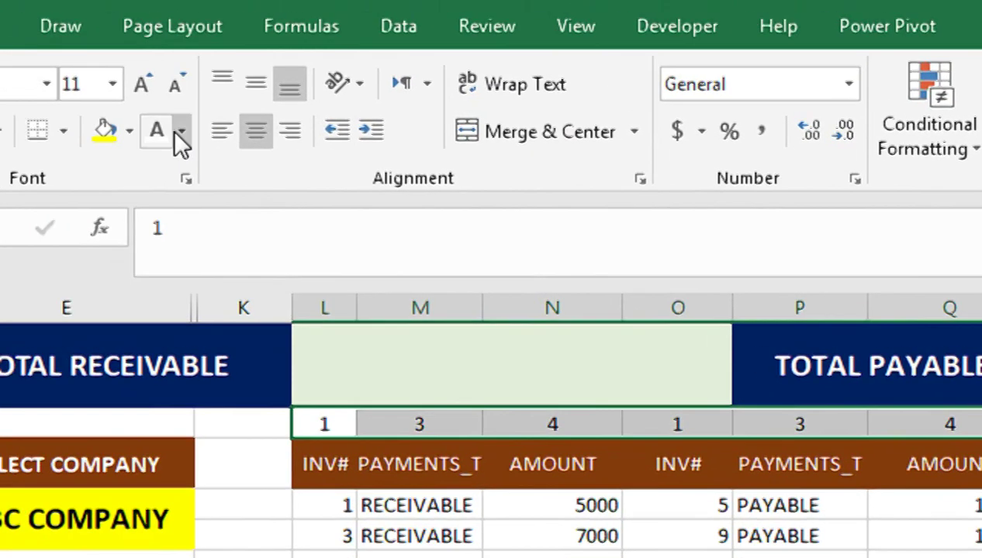
{"action": "left_click", "coordinate": [171, 132]}
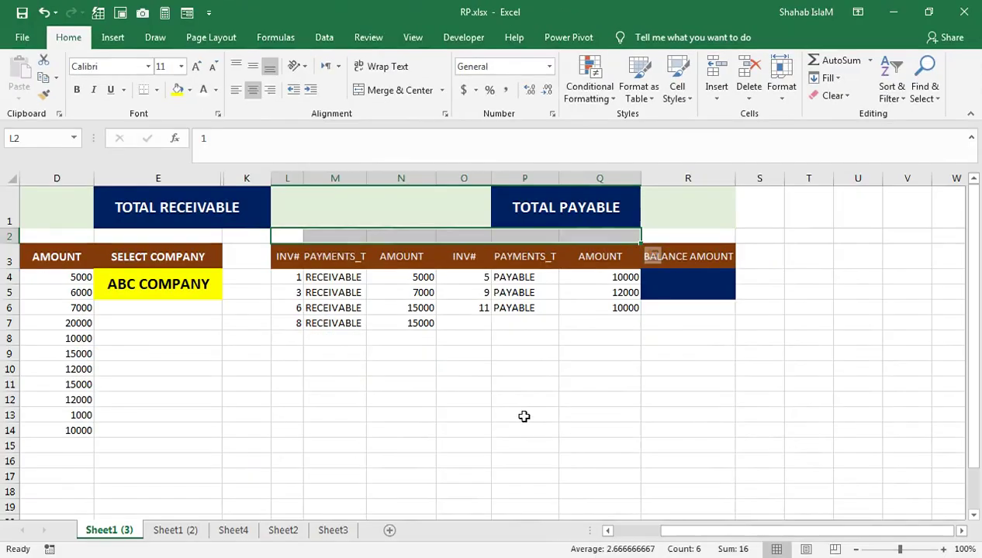
{"action": "left_click_drag", "start_coordinate": [672, 530], "coordinate": [619, 537]}
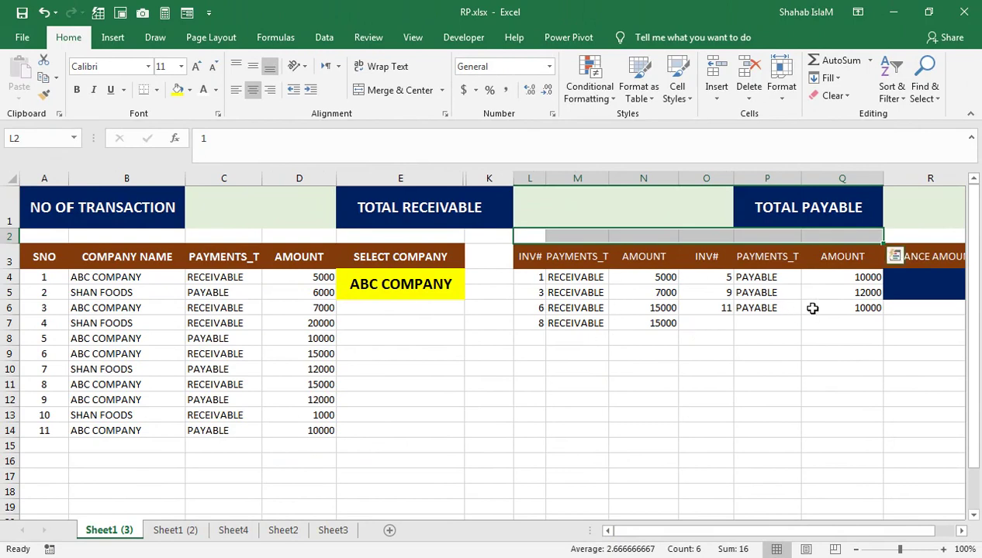
Choose SHAN FOODS as the selected company in E4
{"action": "left_click", "coordinate": [649, 290]}
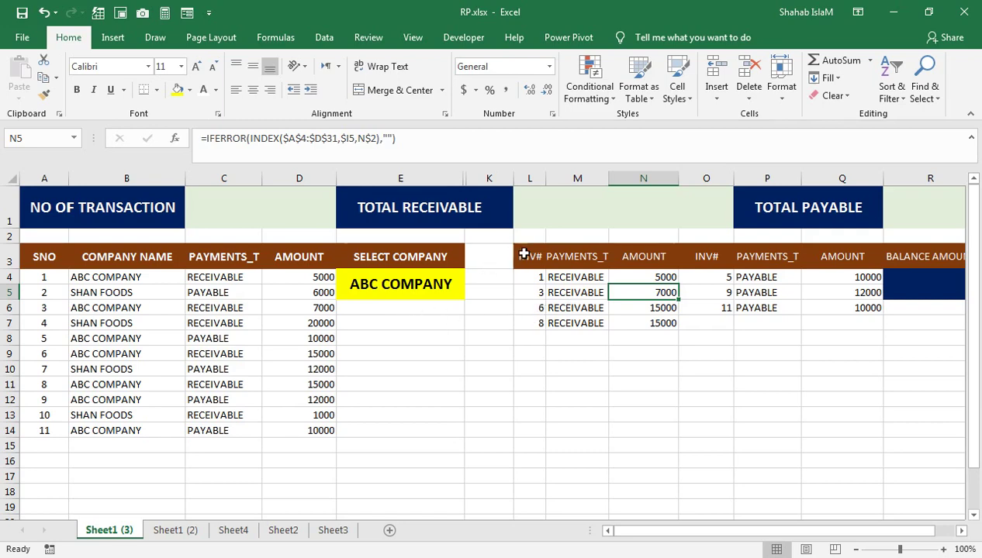
{"action": "left_click", "coordinate": [443, 284]}
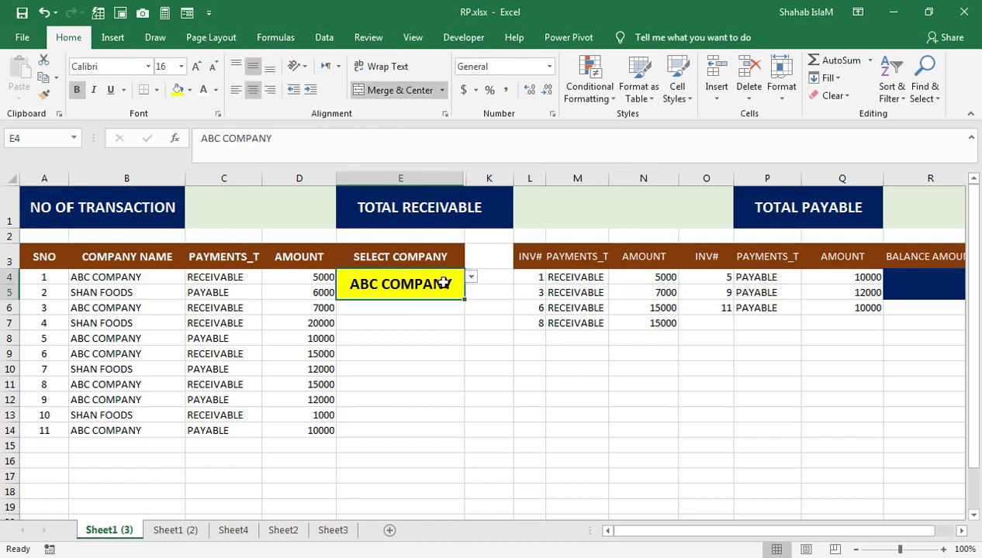
{"action": "left_click", "coordinate": [472, 278]}
{"action": "left_click", "coordinate": [465, 300]}
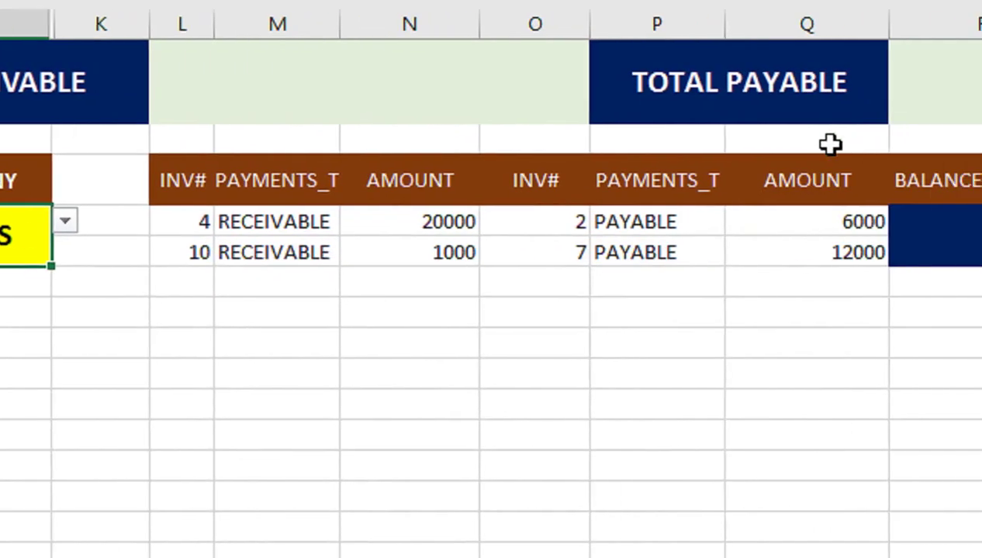
{"action": "type", "text": "=sumif("}
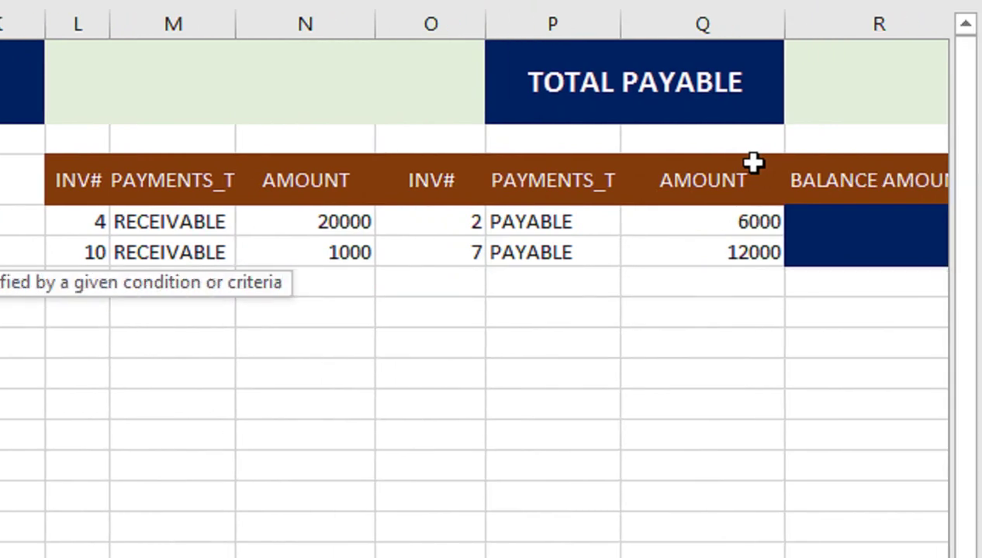
{"action": "key", "text": "BackSpace"}
{"action": "key", "text": "BackSpace"}
{"action": "key", "text": "BackSpace"}
{"action": "key", "text": "BackSpace"}
{"action": "key", "text": "BackSpace"}
{"action": "key", "text": "BackSpace"}
{"action": "key", "text": "BackSpace"}
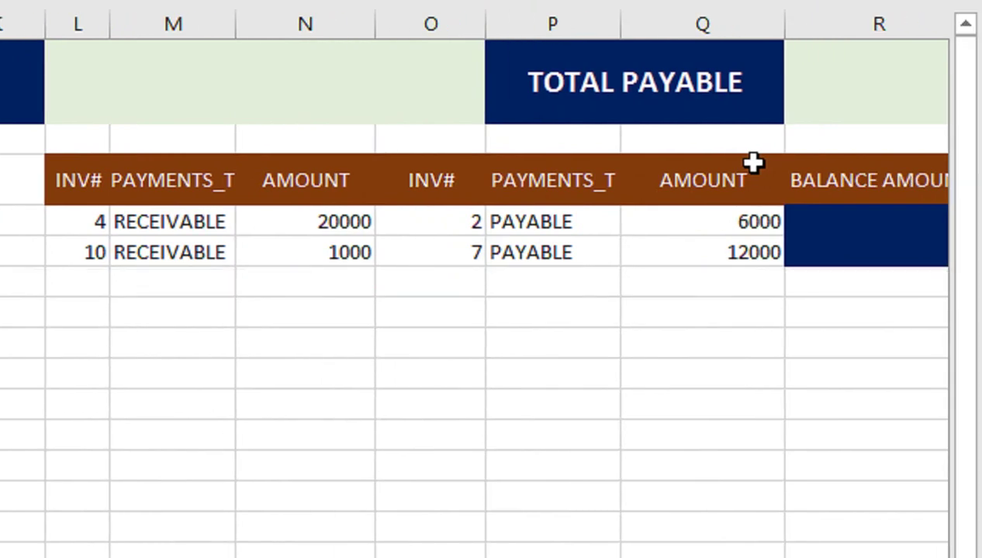
{"action": "key", "text": "Return"}
Start a SUMIF formula in the BALANCE AMOUNT cell R4 with the absolute range $M$4:$M$1048576
{"action": "key", "text": "Right"}
{"action": "key", "text": "Right"}
{"action": "key", "text": "Right"}
{"action": "key", "text": "Right"}
{"action": "key", "text": "Right"}
{"action": "key", "text": "Right"}
{"action": "key", "text": "Right"}
{"action": "key", "text": "Right"}
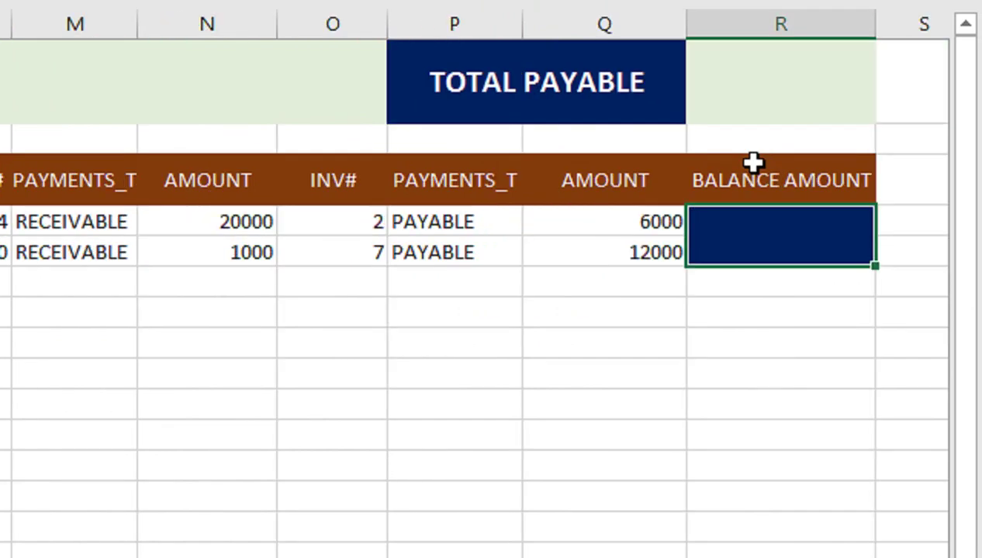
{"action": "type", "text": "=sumif"}
{"action": "key", "text": "Tab"}
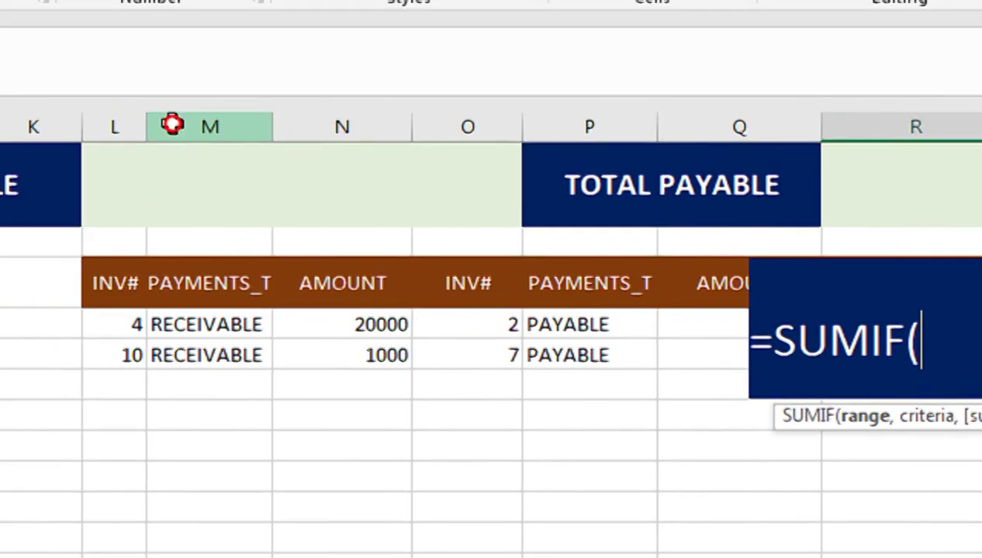
{"action": "left_click", "coordinate": [207, 140]}
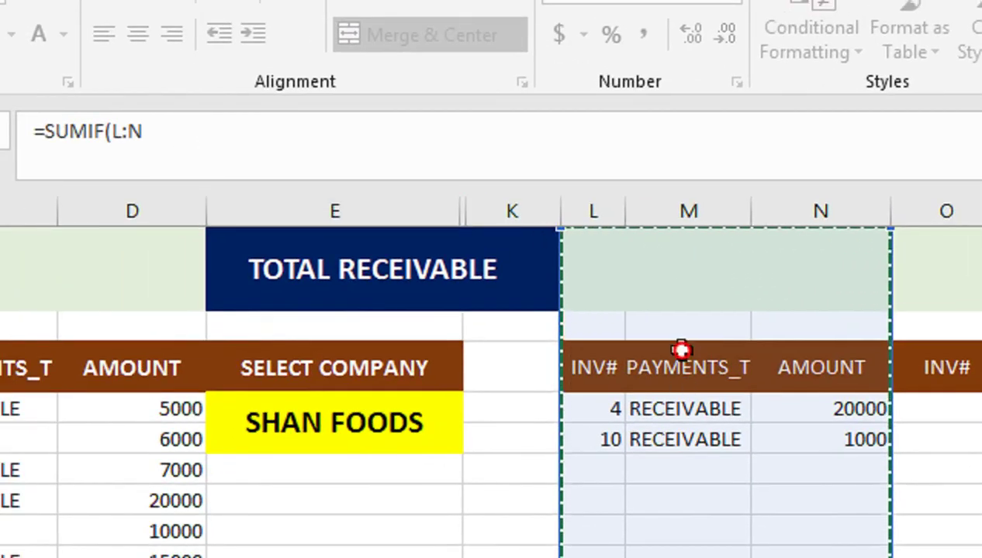
{"action": "left_click_drag", "start_coordinate": [680, 351], "coordinate": [687, 431]}
{"action": "left_click", "coordinate": [690, 404]}
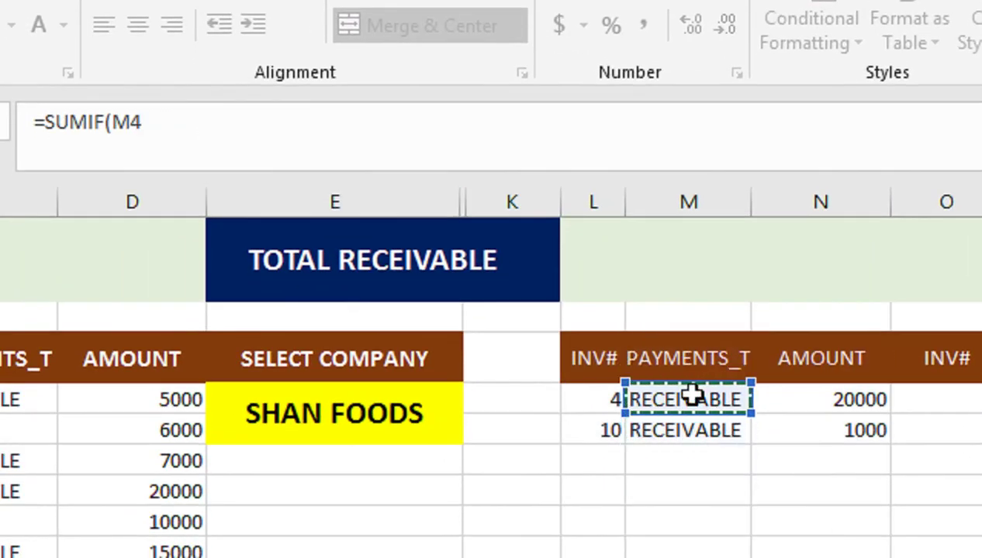
{"action": "left_click_drag", "start_coordinate": [690, 395], "coordinate": [681, 557]}
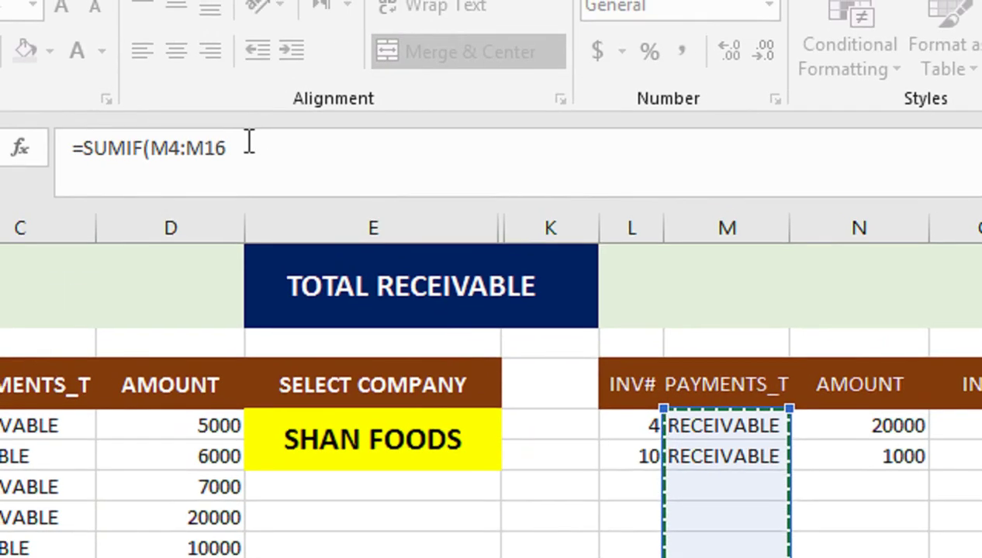
{"action": "key", "text": "F4"}
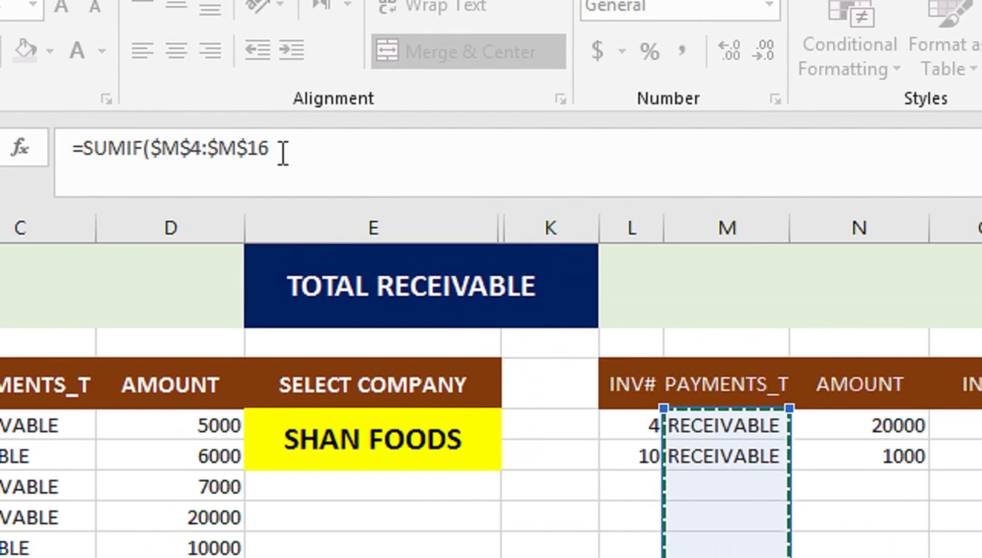
{"action": "key", "text": "ctrl+shift+Down"}
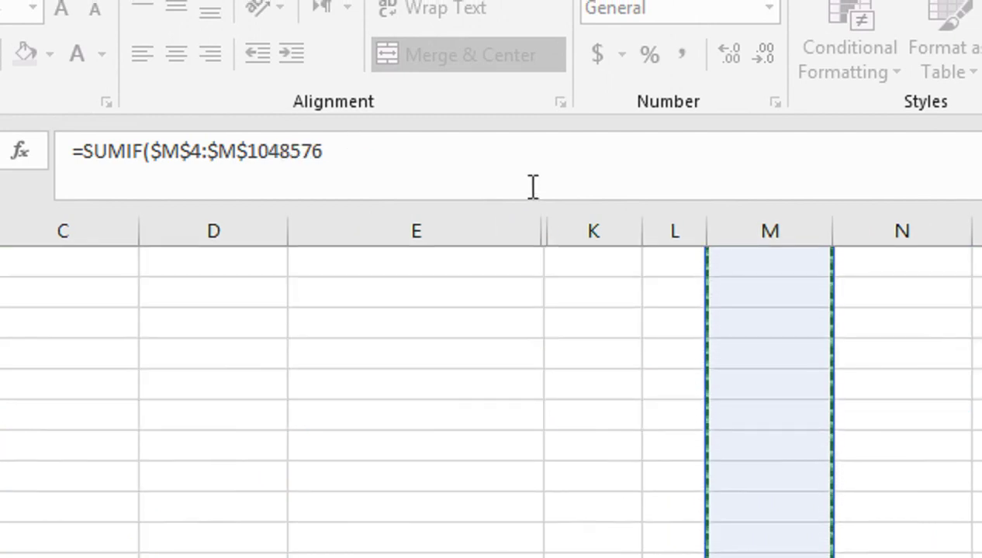
Give the receivable SUMIF the criteria M4 and the absolute sum range $N$4:$N$1048576
{"action": "type", "text": ","}
{"action": "left_click", "coordinate": [962, 415]}
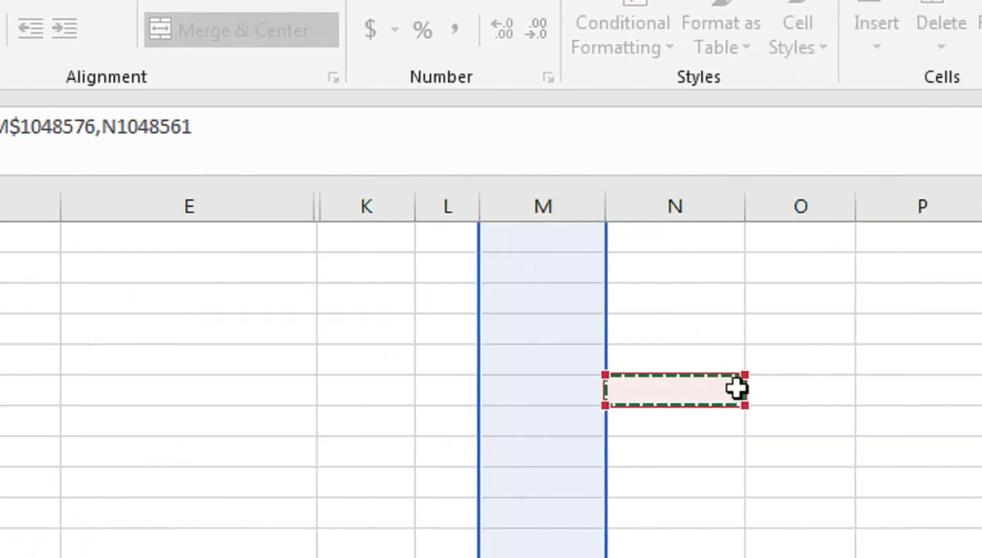
{"action": "key", "text": "ctrl+Up"}
{"action": "key", "text": "ctrl+Up"}
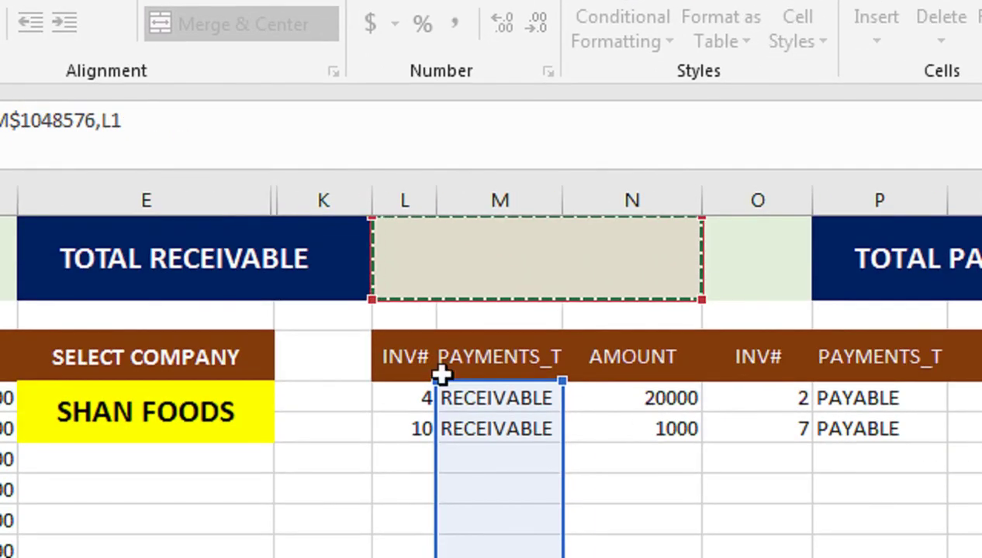
{"action": "left_click", "coordinate": [442, 388]}
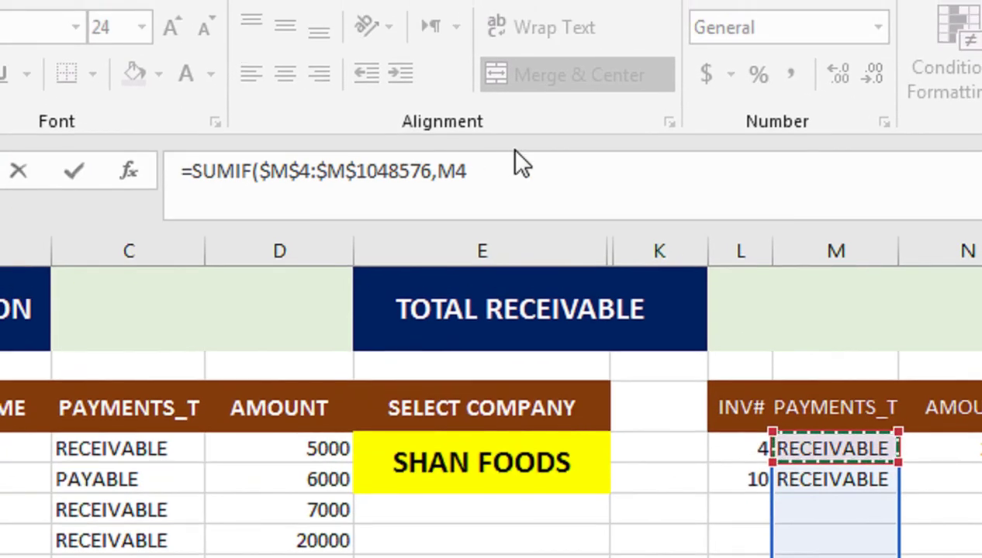
{"action": "type", "text": ","}
{"action": "left_click", "coordinate": [956, 442]}
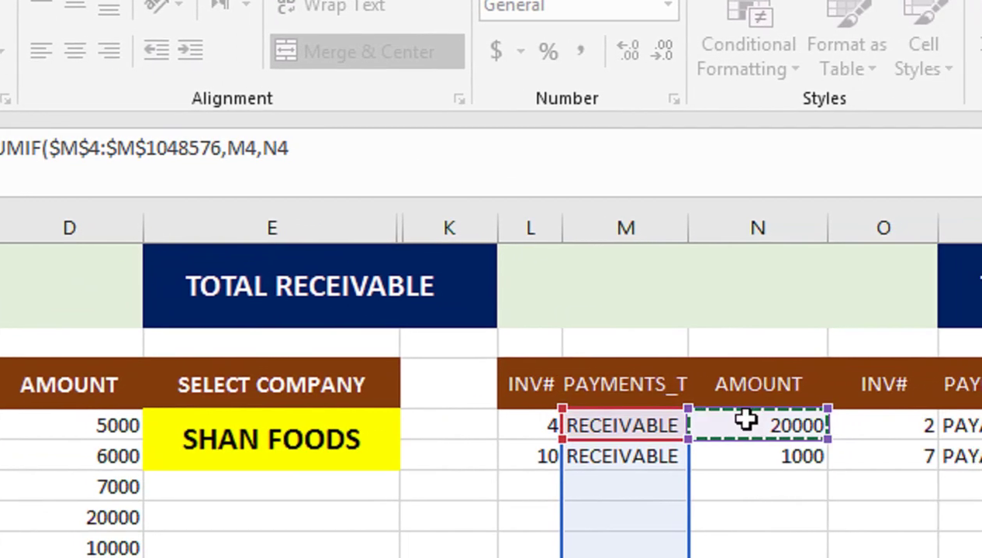
{"action": "key", "text": "ctrl+shift+Down"}
{"action": "key", "text": "ctrl+shift+Down"}
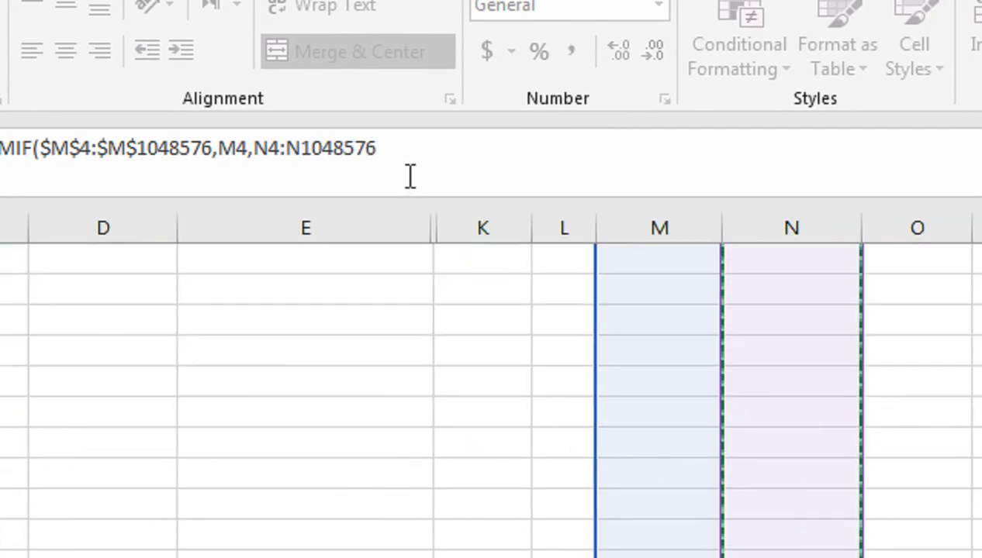
{"action": "key", "text": "F4"}
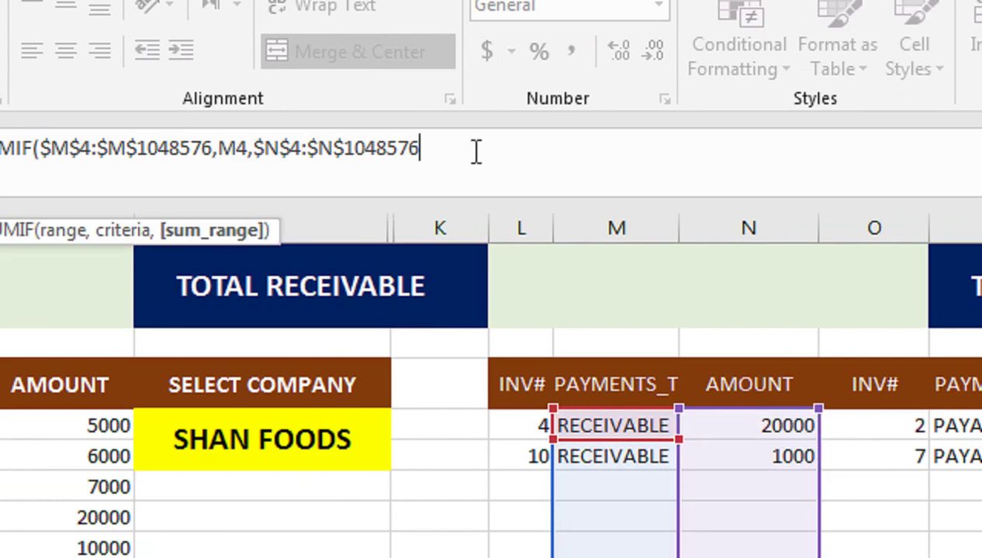
Close the receivable SUMIF and subtract a second SUMIF that uses the absolute range $P$4:$P$1048576
{"action": "type", "text": ")-sumif"}
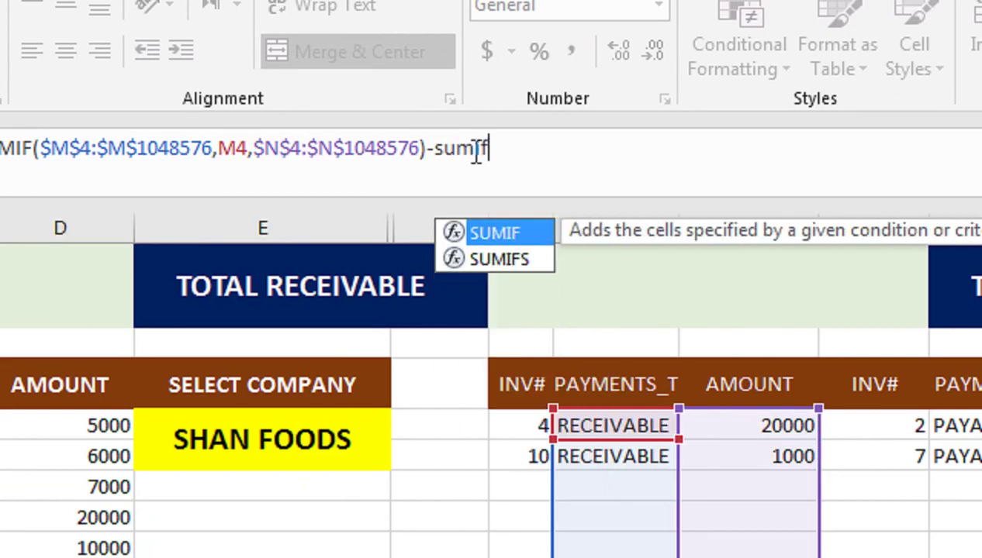
{"action": "key", "text": "Tab"}
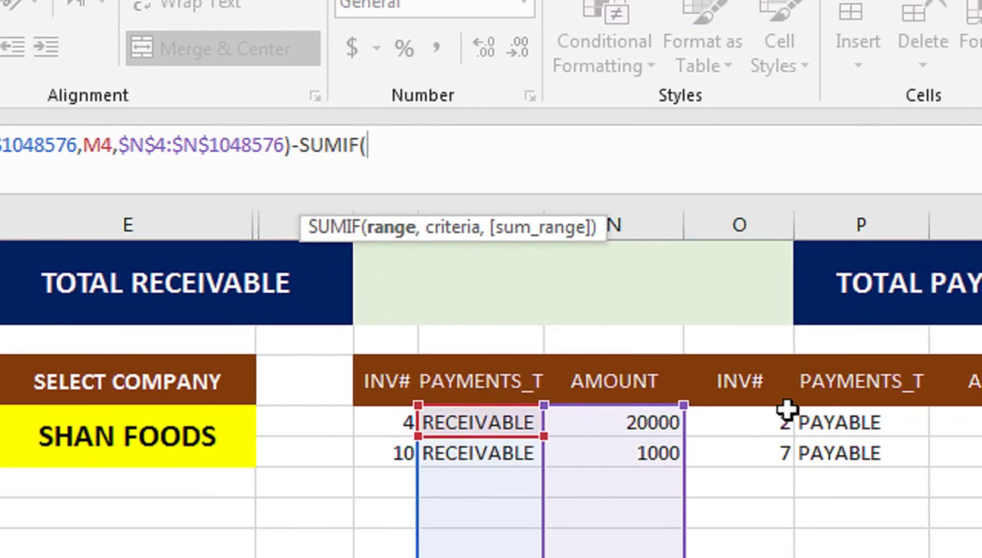
{"action": "left_click", "coordinate": [746, 413]}
{"action": "key", "text": "ctrl+shift+Down"}
{"action": "key", "text": "ctrl+shift+Down"}
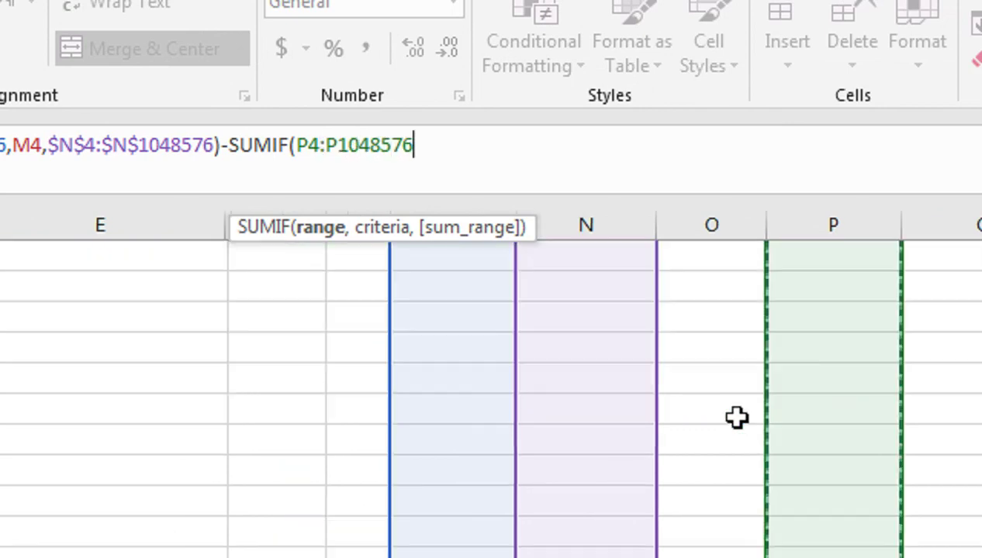
{"action": "key", "text": "F4"}
{"action": "type", "text": ","}
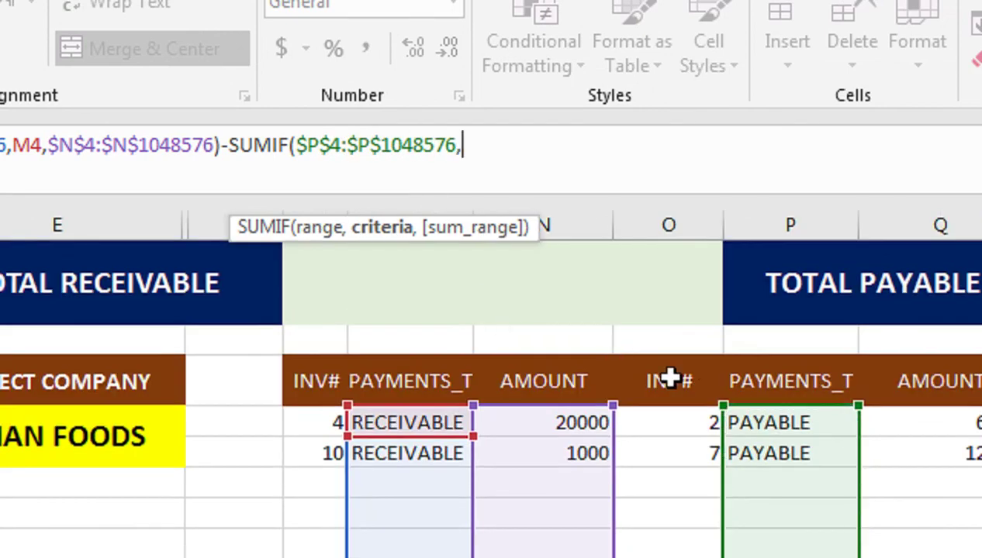
Give the payable SUMIF the criteria P4 and the absolute sum range $Q$4:$Q$1048576, and enter the balance formula
{"action": "left_click", "coordinate": [830, 426]}
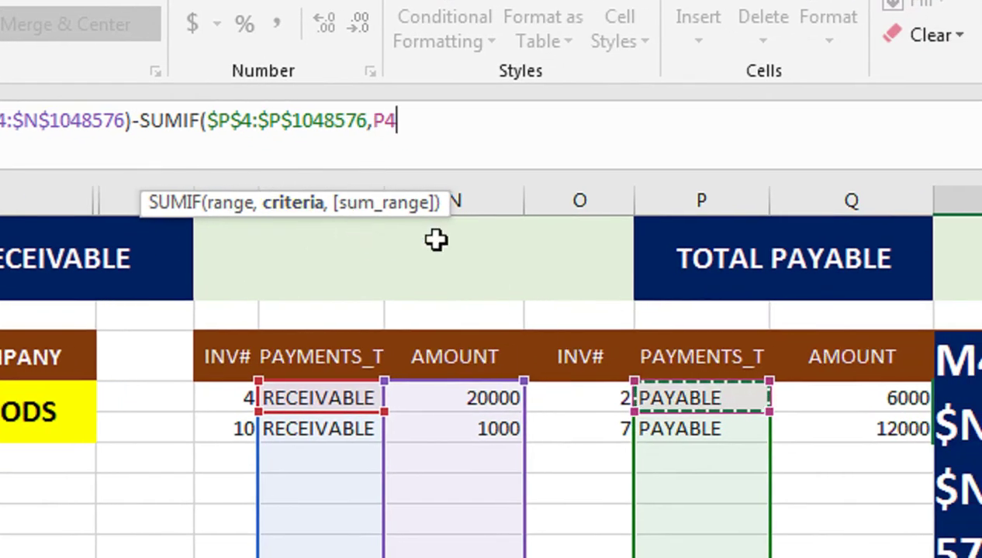
{"action": "type", "text": ","}
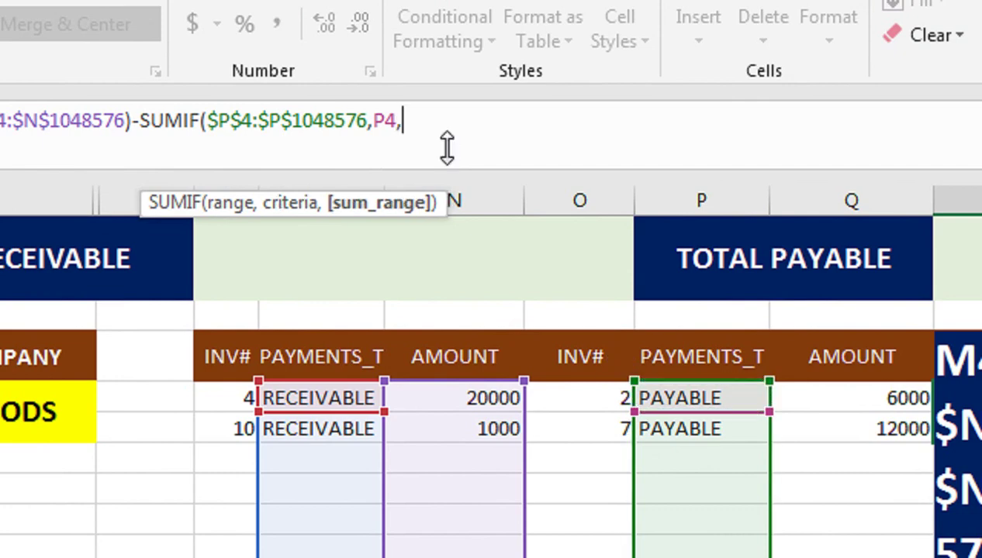
{"action": "left_click", "coordinate": [828, 423]}
{"action": "left_click", "coordinate": [833, 396]}
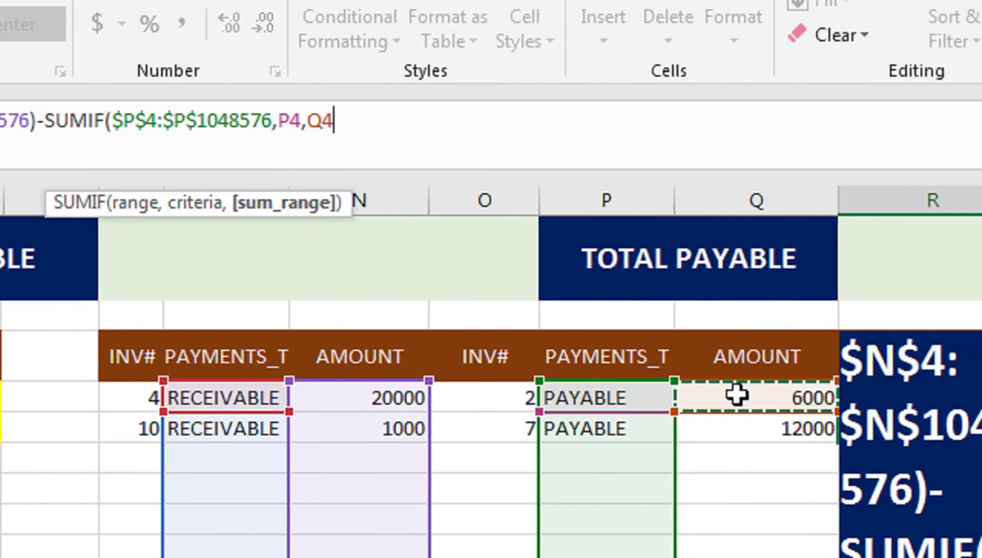
{"action": "key", "text": "ctrl+shift+Down"}
{"action": "key", "text": "ctrl+shift+Down"}
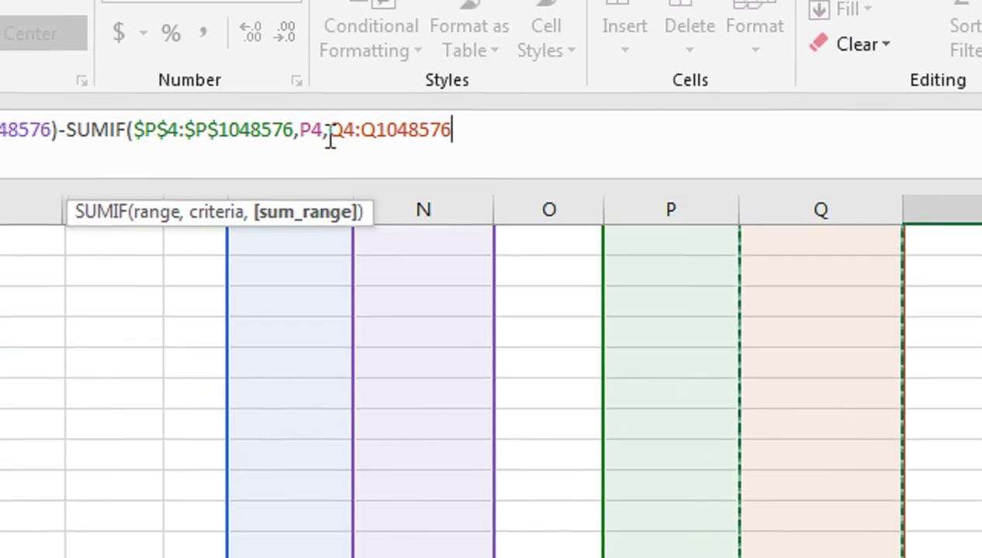
{"action": "key", "text": "F4"}
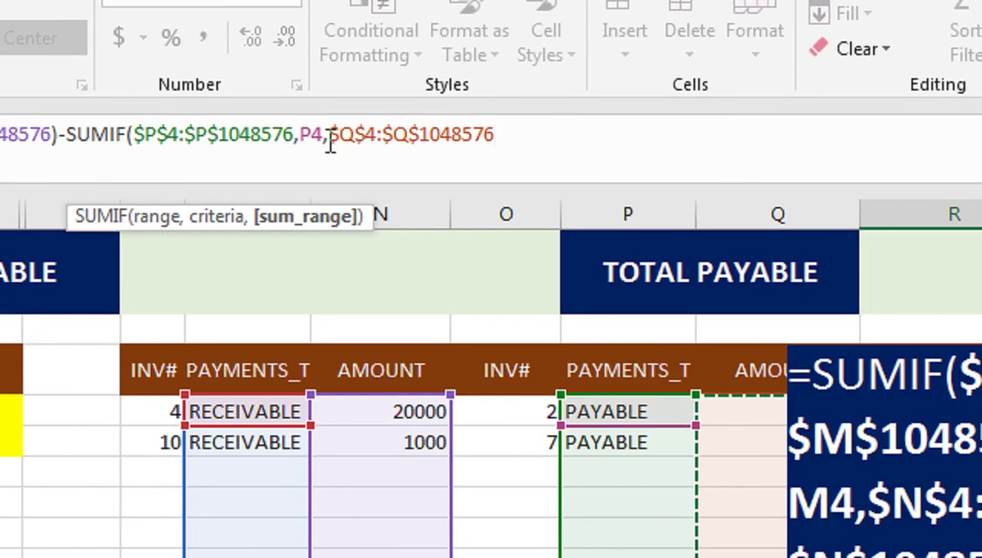
{"action": "type", "text": ")"}
{"action": "key", "text": "Return"}
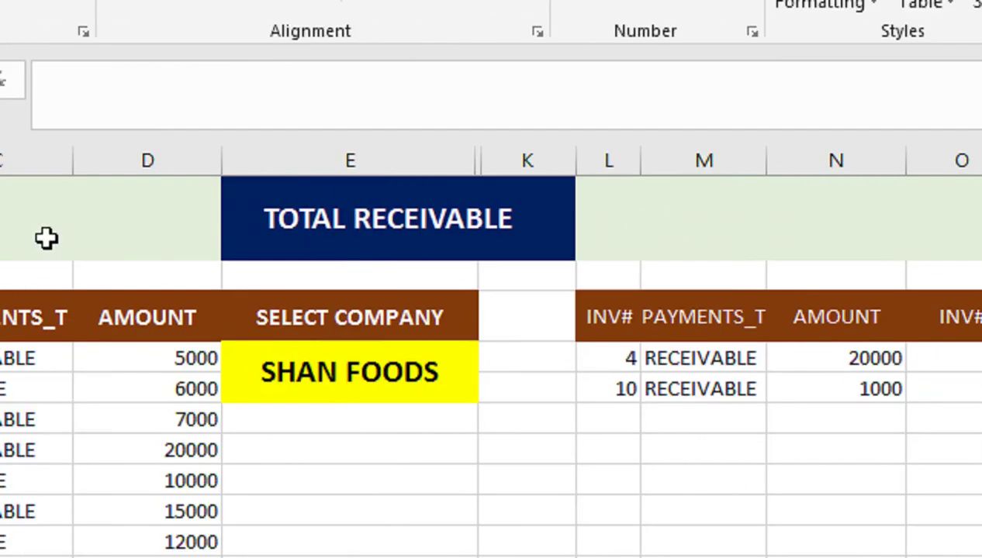
Start a COUNTIF formula in the NO OF TRANSACTION value cell C1 with the range B4:B1048576
{"action": "left_click", "coordinate": [4, 245]}
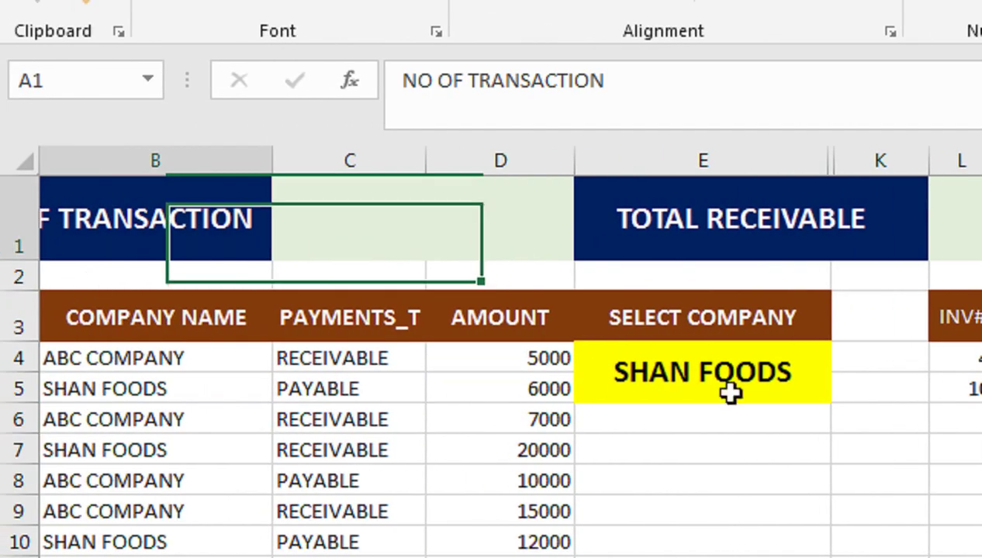
{"action": "left_click", "coordinate": [468, 243]}
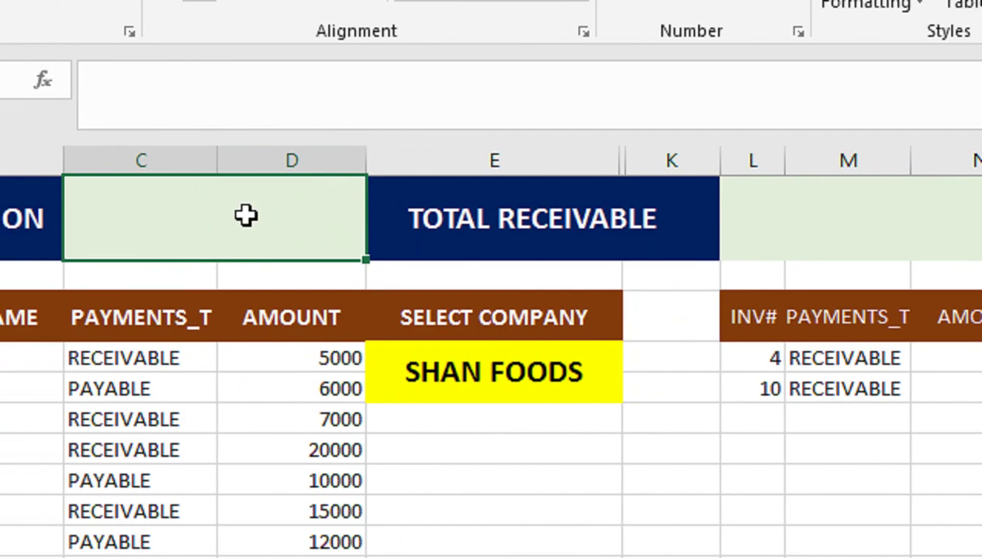
{"action": "type", "text": "=countif"}
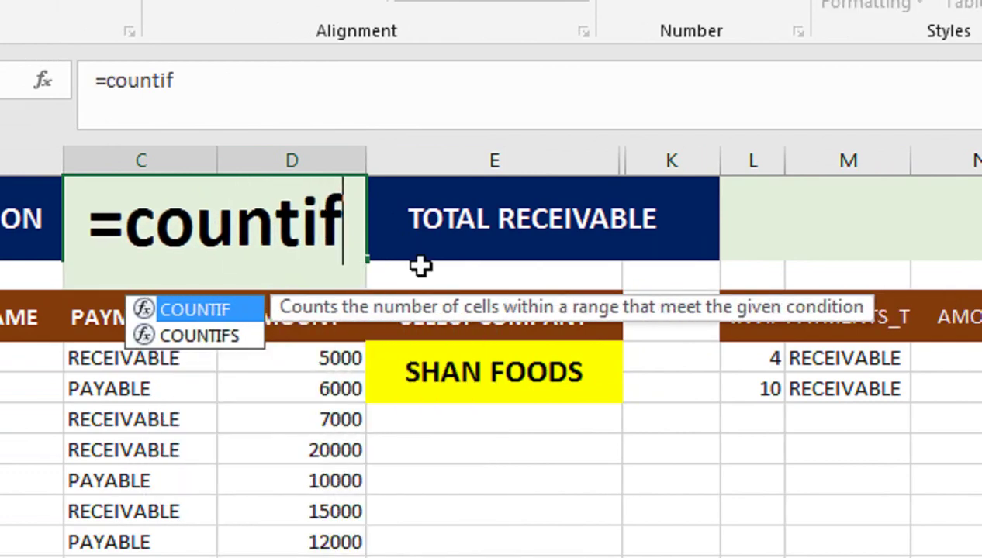
{"action": "key", "text": "Tab"}
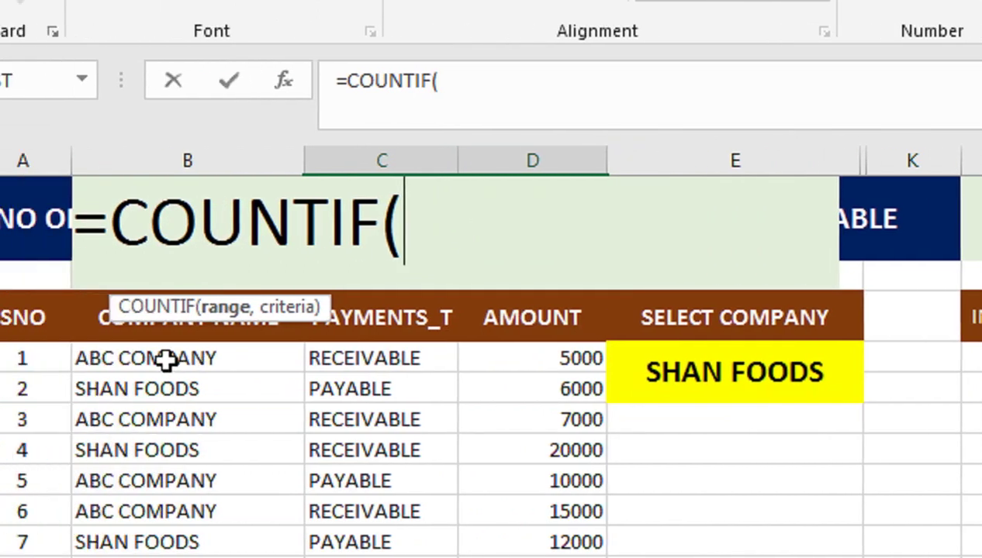
{"action": "left_click", "coordinate": [206, 367]}
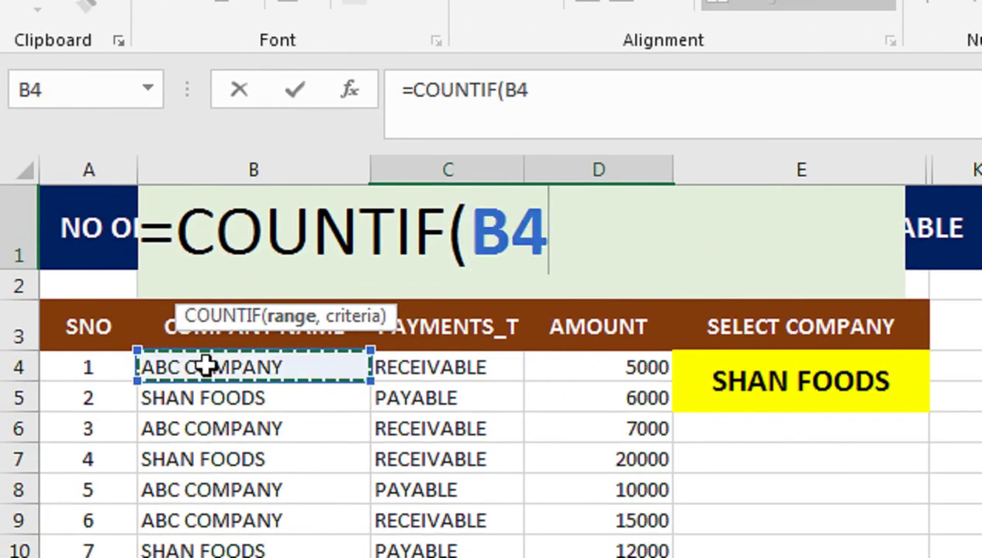
{"action": "key", "text": "ctrl+shift+Down"}
{"action": "key", "text": "ctrl+shift+Down"}
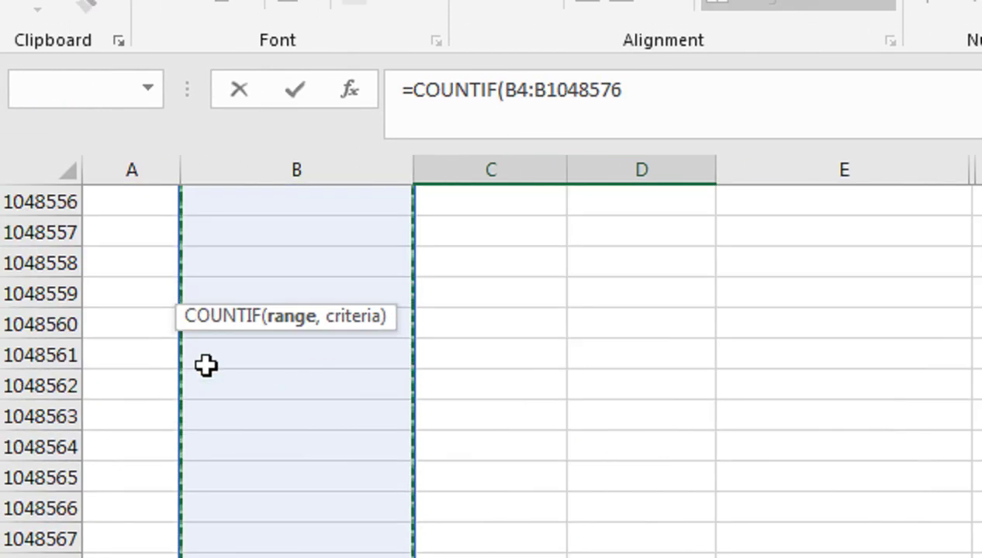
{"action": "type", "text": ","}
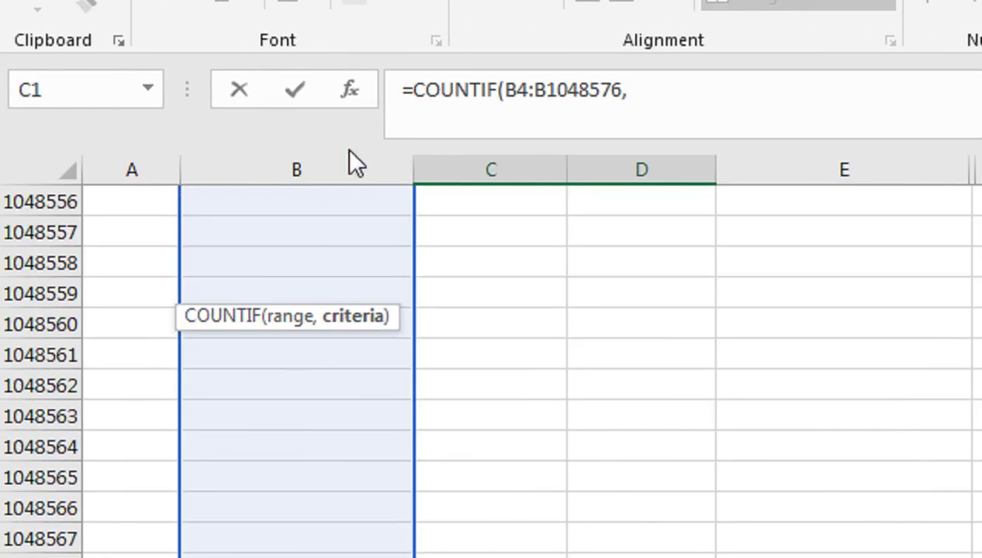
Use the selected company cell E4 as the COUNTIF criteria and enter the formula
{"action": "left_click", "coordinate": [598, 206]}
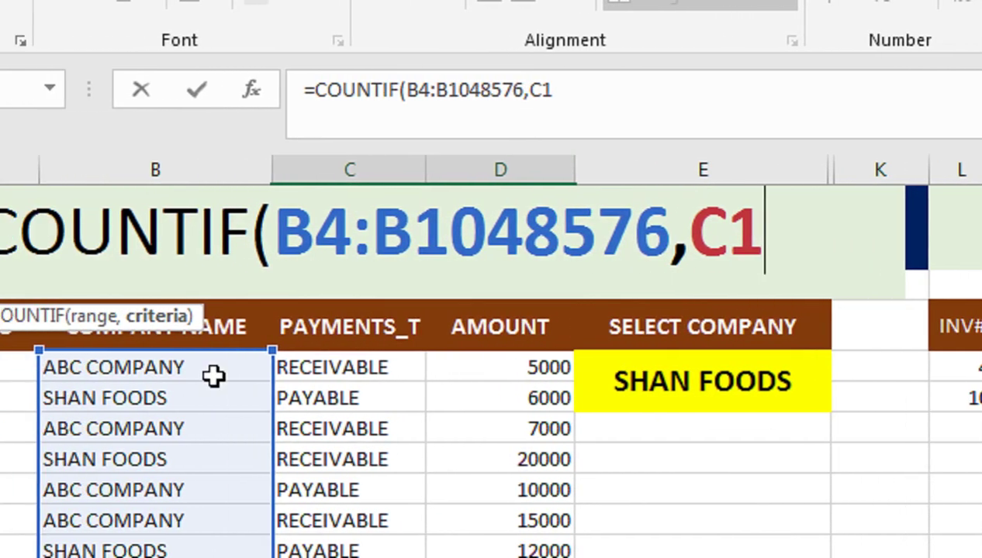
{"action": "left_click", "coordinate": [635, 381]}
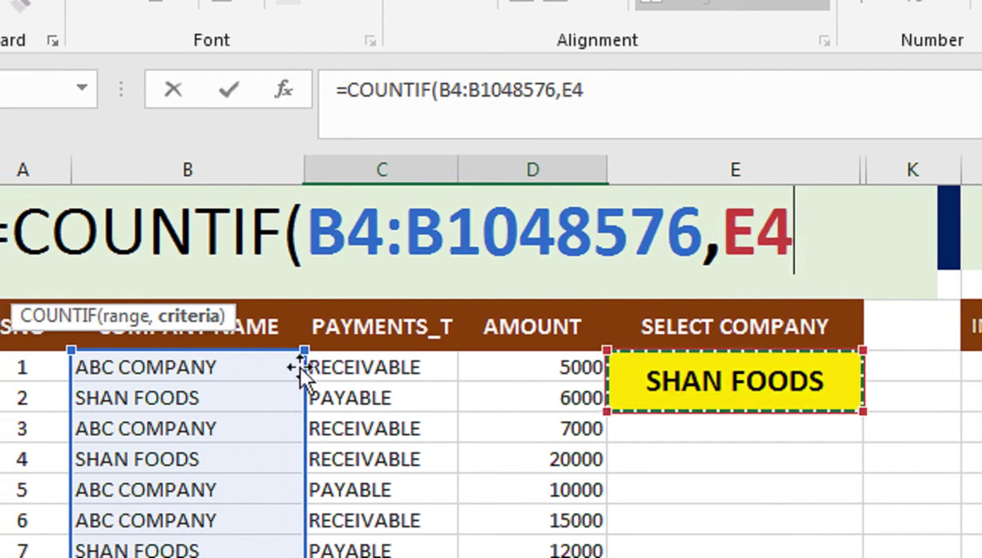
{"action": "type", "text": ")"}
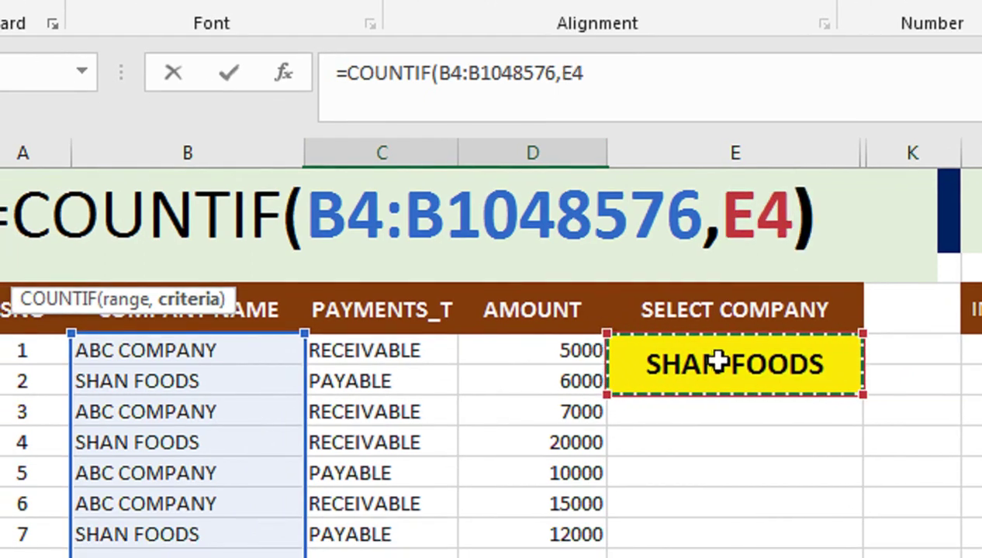
{"action": "key", "text": "Return"}
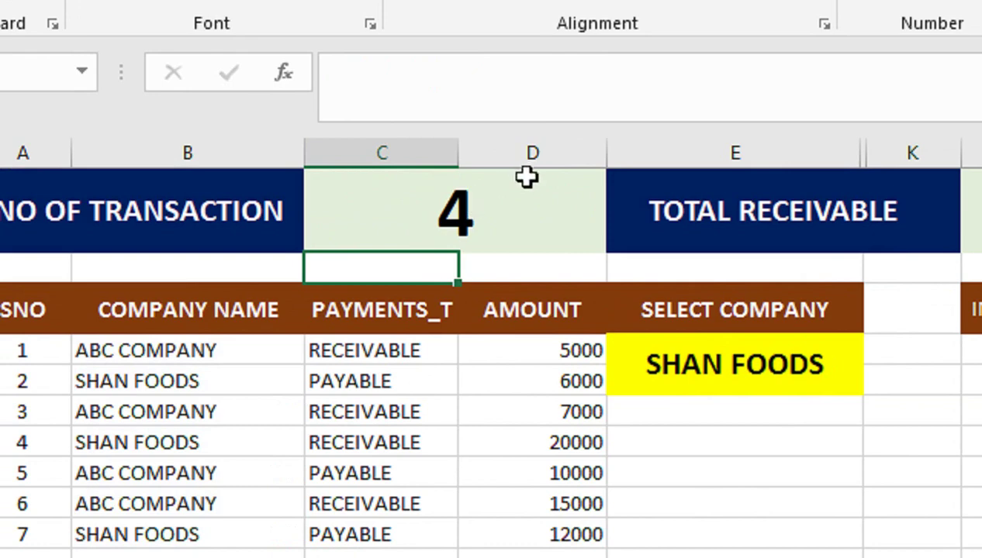
Start a COUNTIFS formula in the TOTAL RECEIVABLE value cell L1 with the absolute company range $B$4:$B$1048576
{"action": "left_click", "coordinate": [737, 207]}
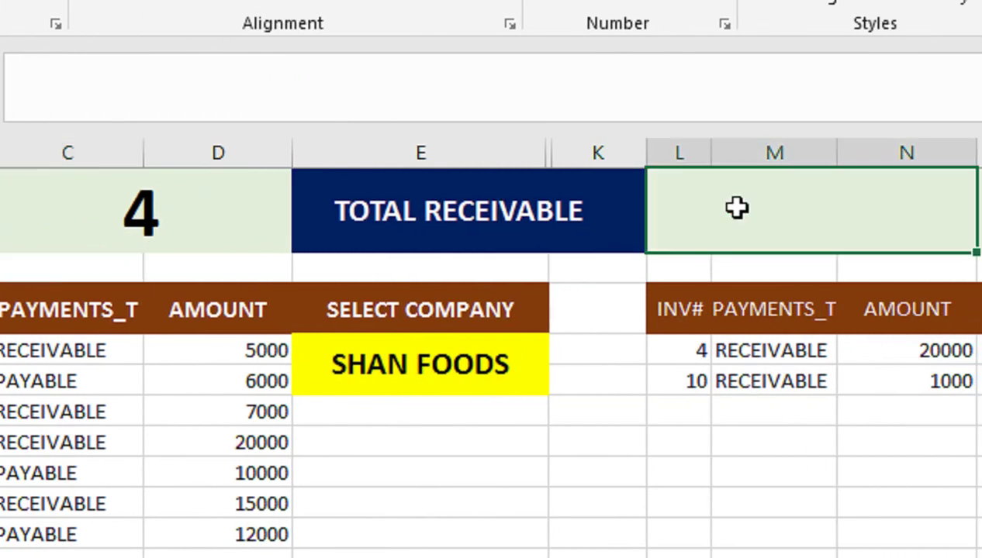
{"action": "type", "text": "=countif"}
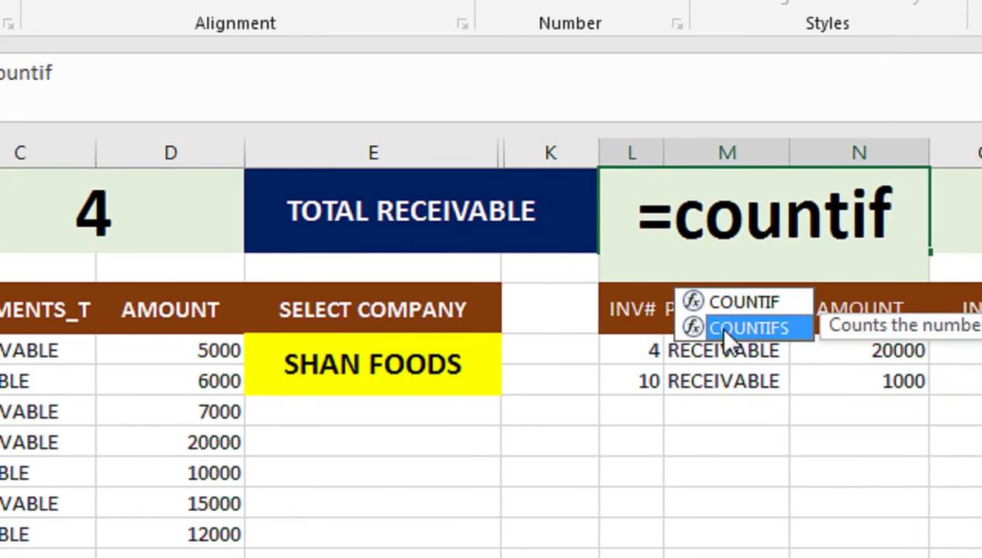
{"action": "double_click", "coordinate": [751, 329]}
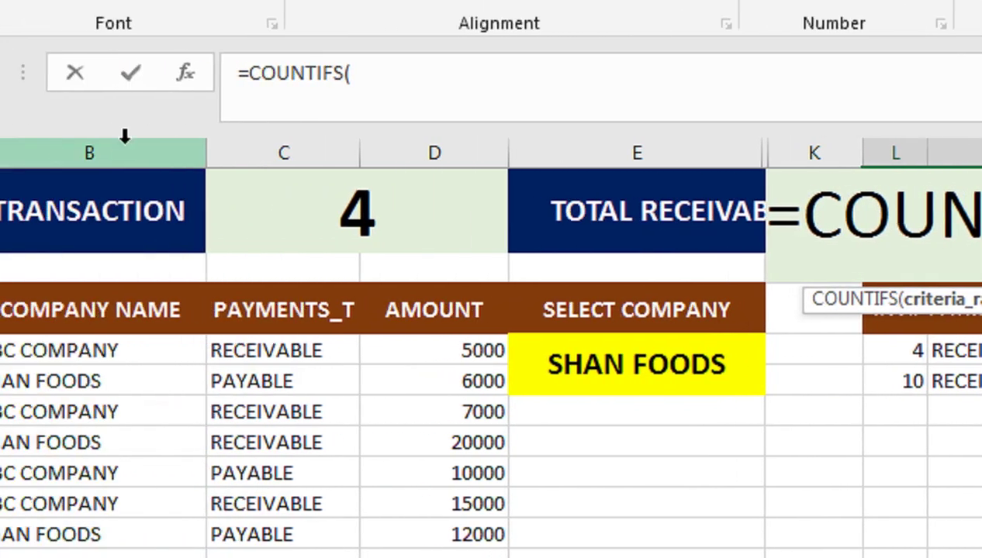
{"action": "left_click", "coordinate": [125, 144]}
{"action": "left_click", "coordinate": [258, 317]}
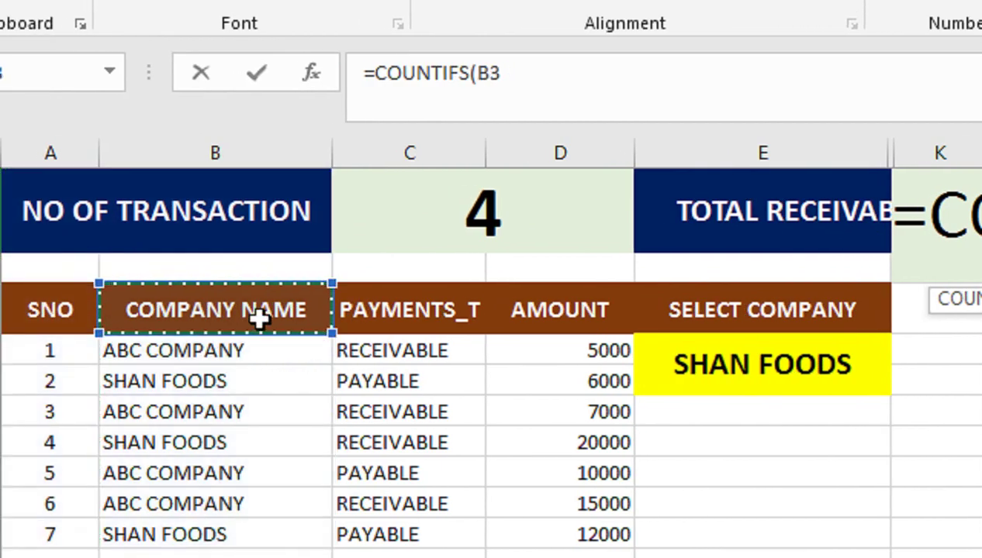
{"action": "key", "text": "Down"}
{"action": "key", "text": "ctrl+shift+Down"}
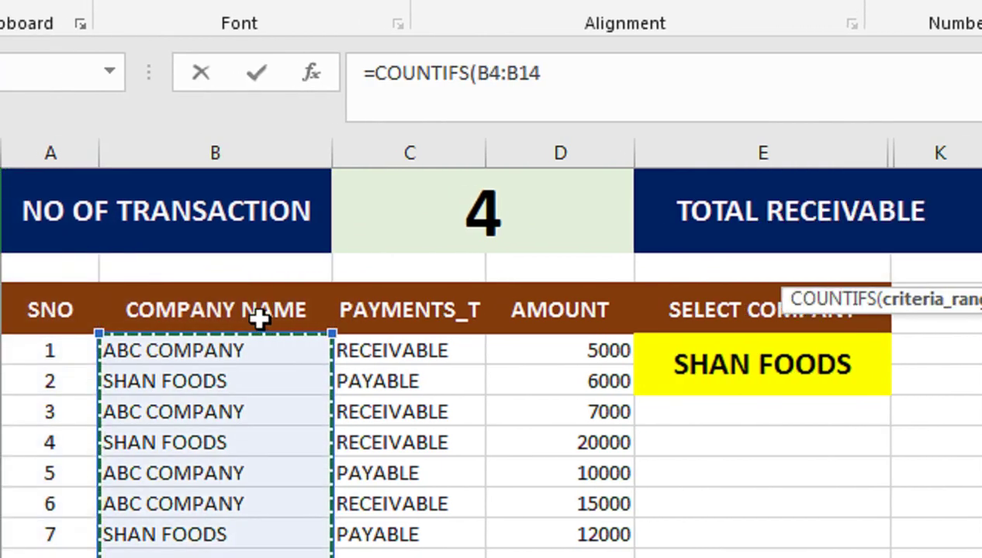
{"action": "key", "text": "ctrl+shift+Down"}
{"action": "key", "text": "F4"}
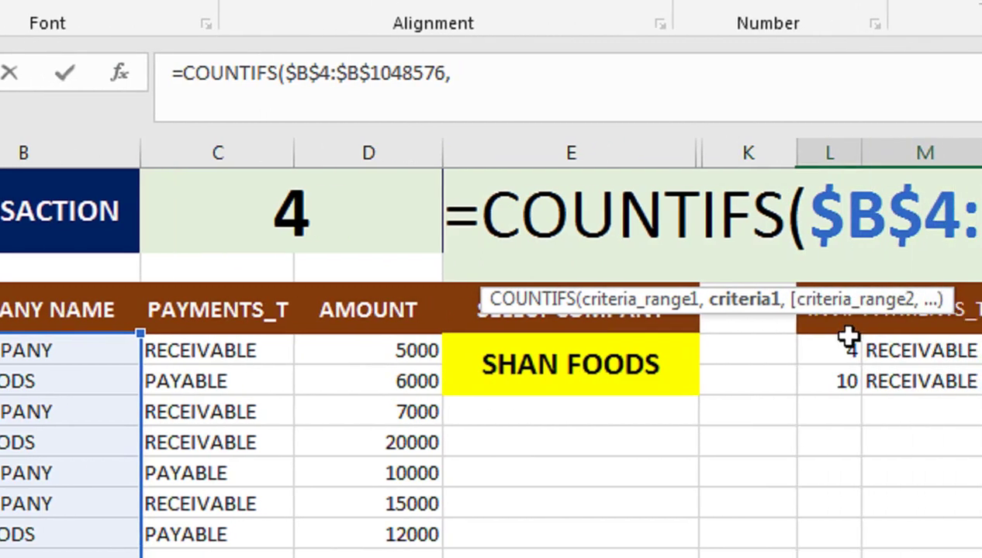
Give the COUNTIFS formula E4 as its first criteria and $C$4:$C$1048576 as its absolute second criteria range
{"action": "left_click", "coordinate": [768, 365]}
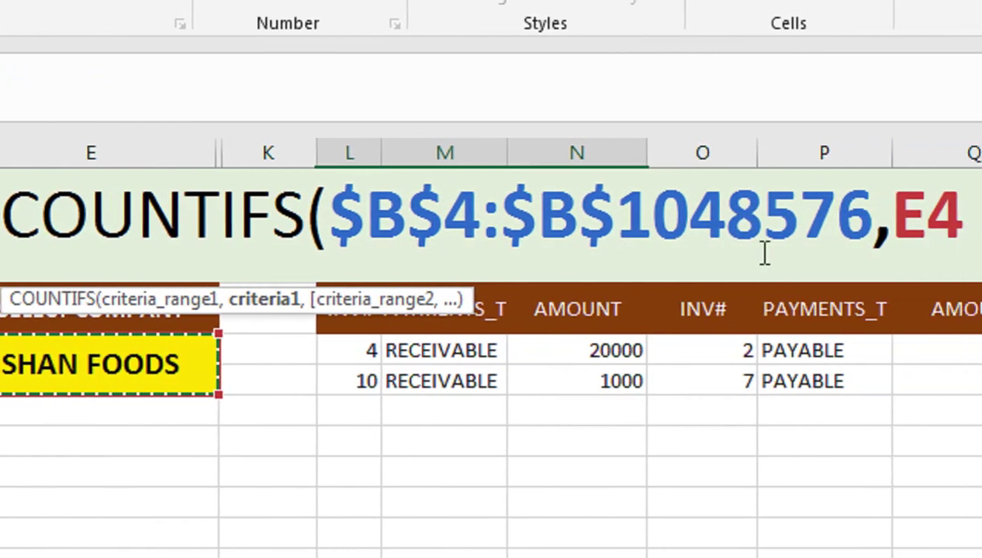
{"action": "type", "text": ","}
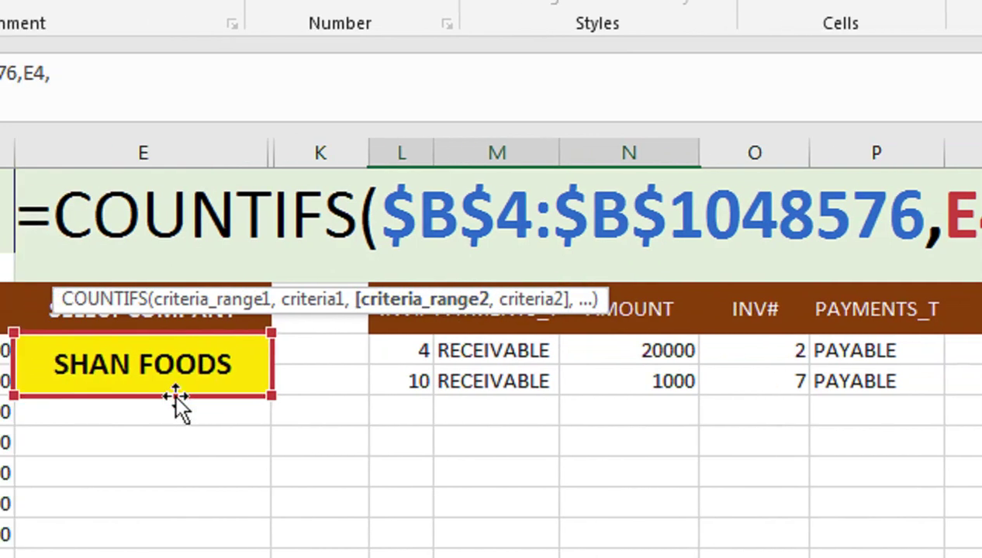
{"action": "left_click", "coordinate": [96, 350]}
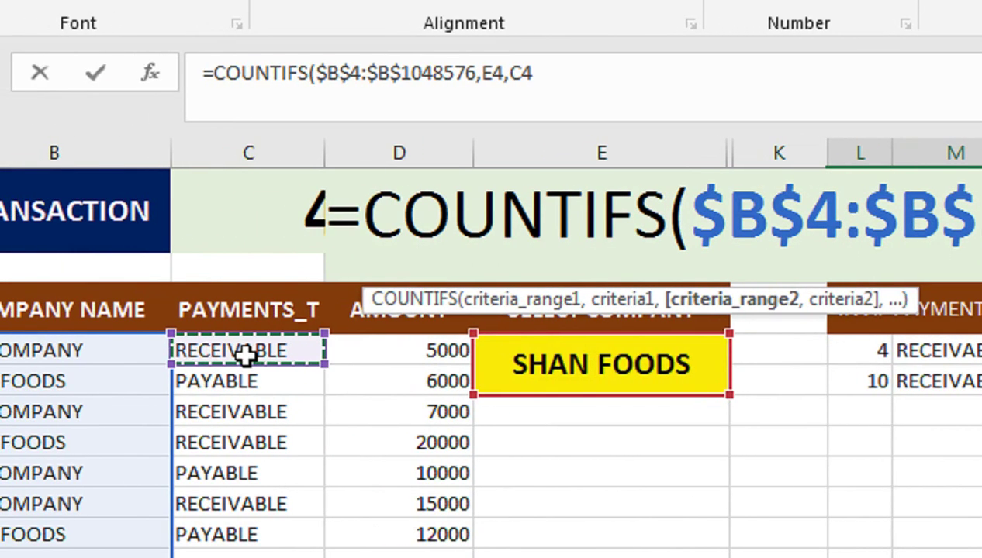
{"action": "key", "text": "ctrl+shift+Down"}
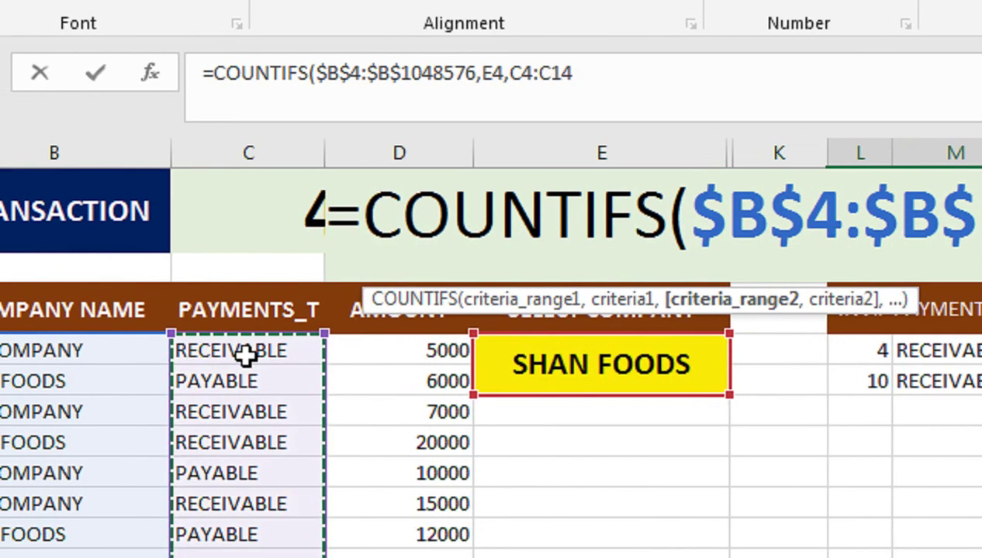
{"action": "key", "text": "ctrl+shift+Down"}
{"action": "key", "text": "F4"}
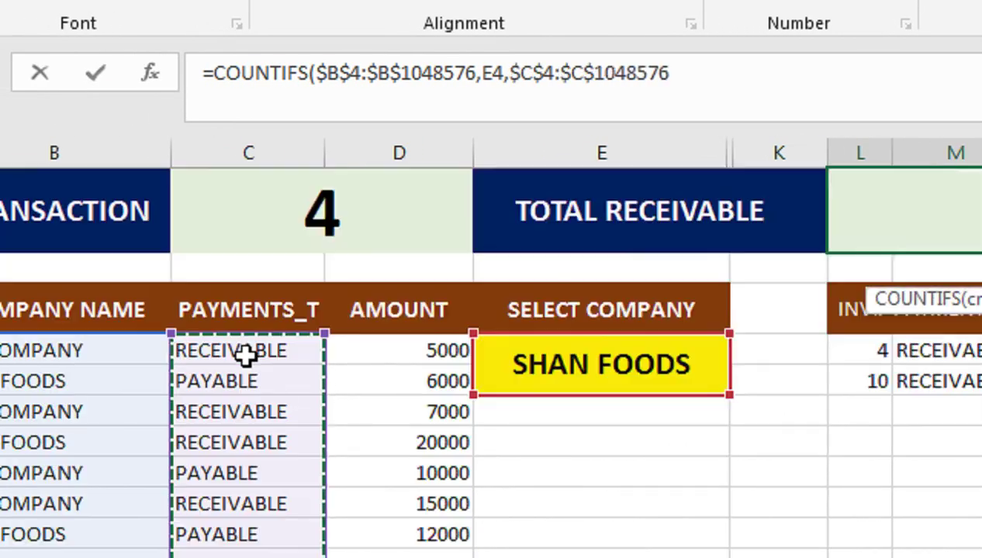
Complete the TOTAL RECEIVABLE COUNTIFS formula with the RECEIVABLE cell C4 as its second criteria and enter it
{"action": "type", "text": ","}
{"action": "left_click", "coordinate": [237, 329]}
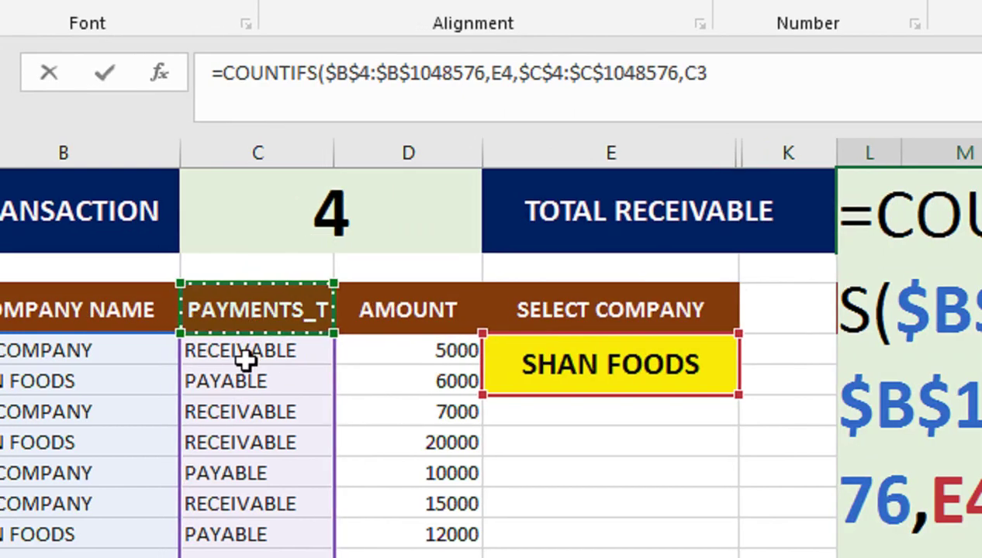
{"action": "left_click", "coordinate": [244, 356]}
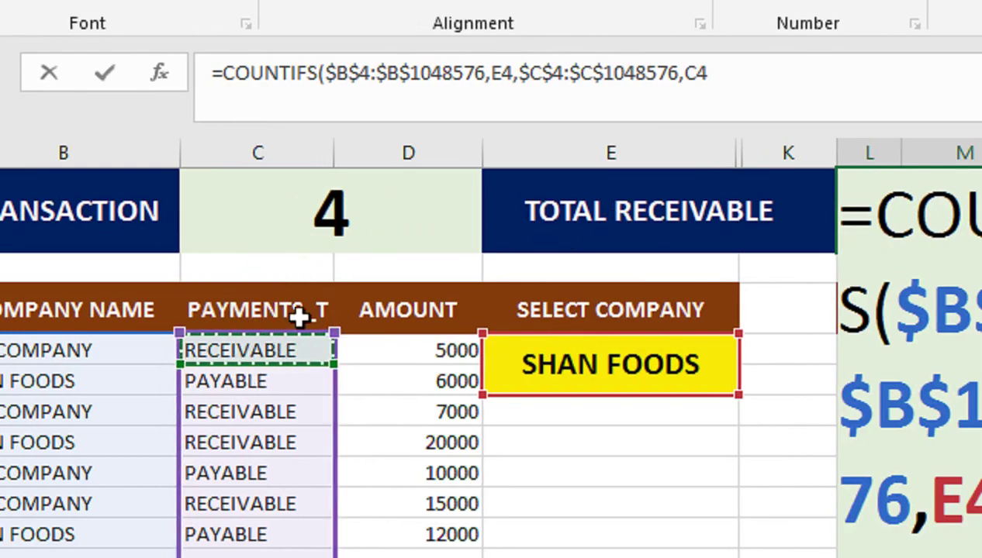
{"action": "type", "text": ")"}
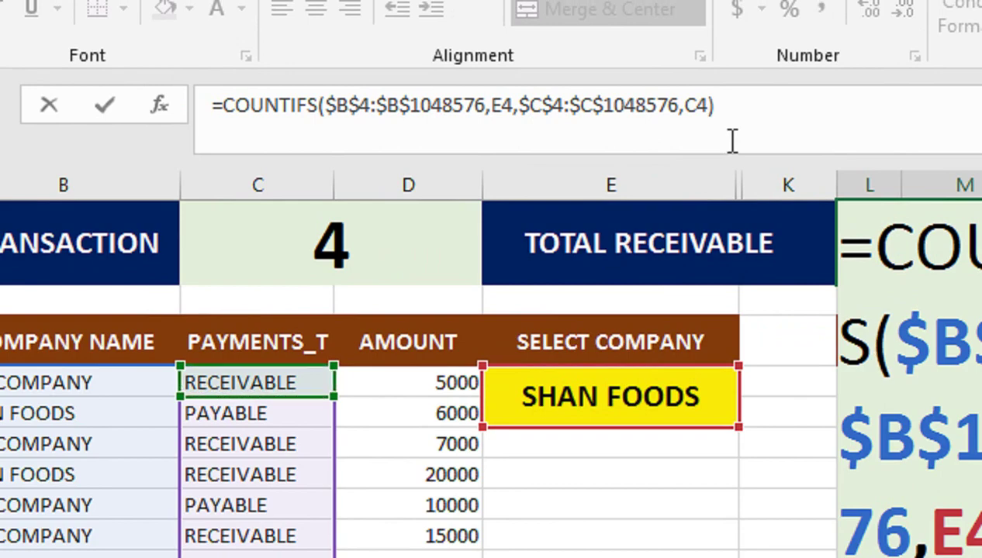
{"action": "key", "text": "Return"}
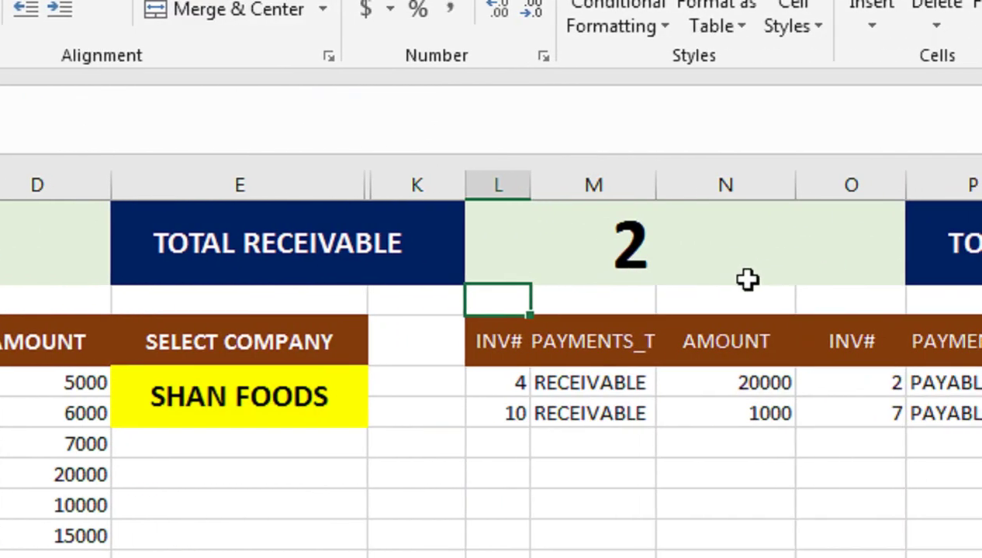
Copy the COUNTIFS formula text from the TOTAL RECEIVABLE value cell L1 into the TOTAL PAYABLE value cell R1
{"action": "left_click", "coordinate": [737, 236]}
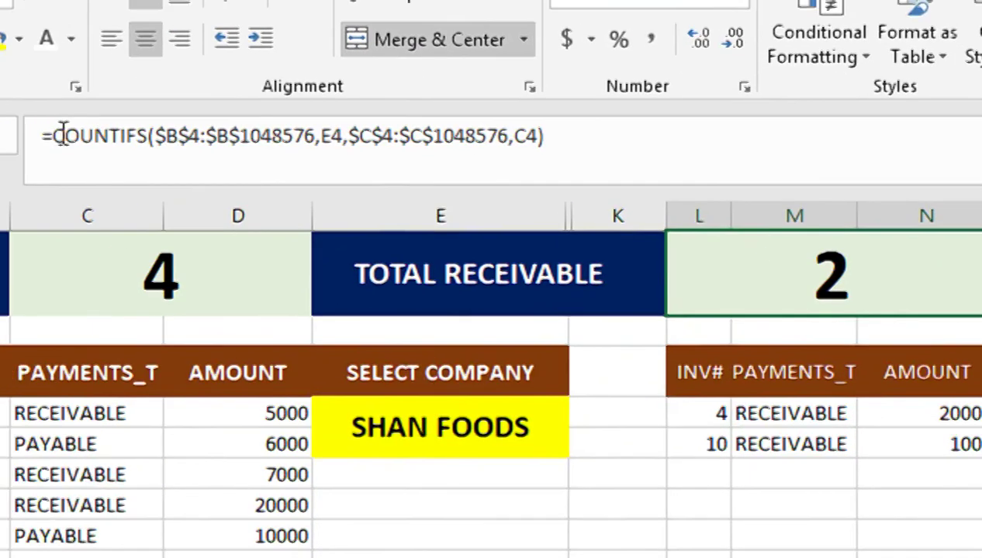
{"action": "left_click", "coordinate": [361, 140]}
{"action": "triple_click", "coordinate": [361, 140]}
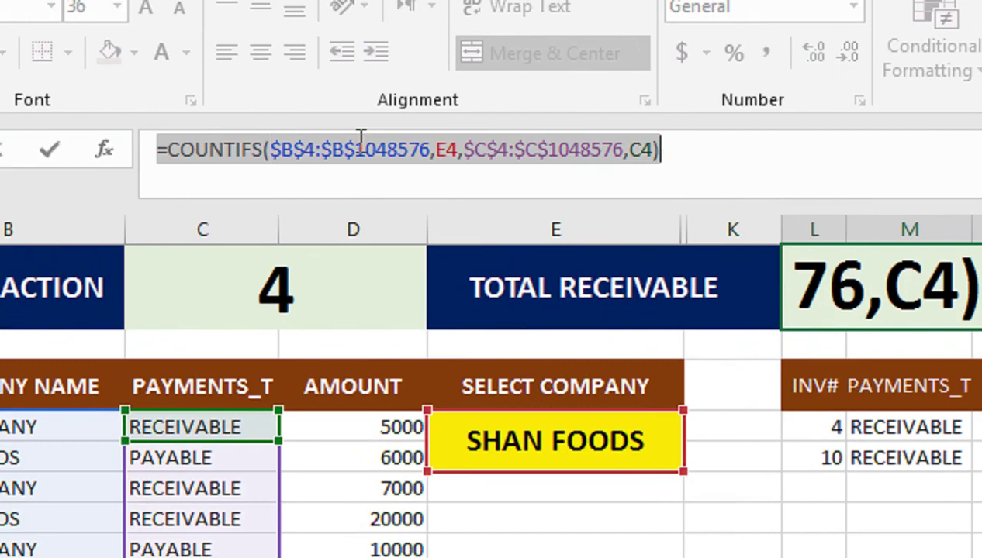
{"action": "key", "text": "Tab"}
{"action": "left_click", "coordinate": [845, 301]}
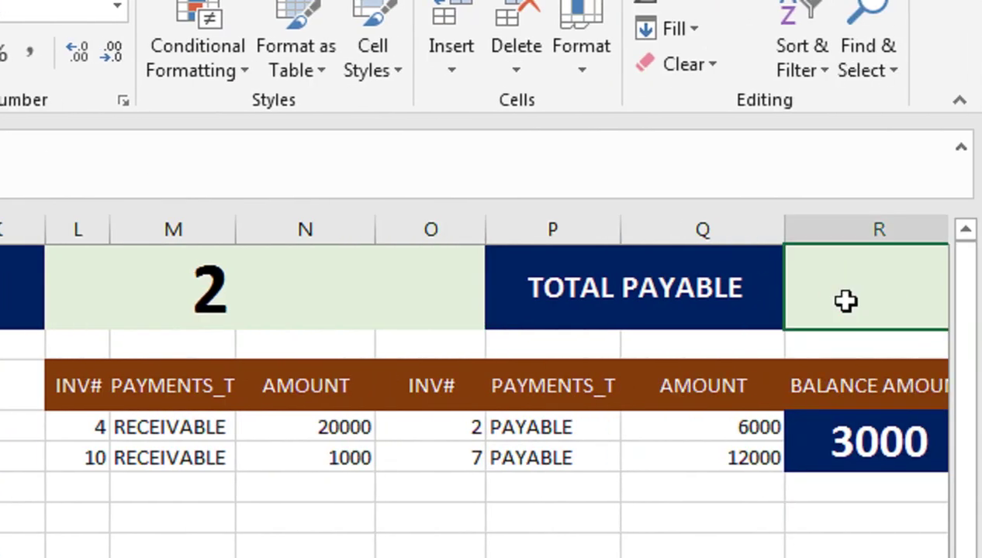
{"action": "key", "text": "ctrl+v"}
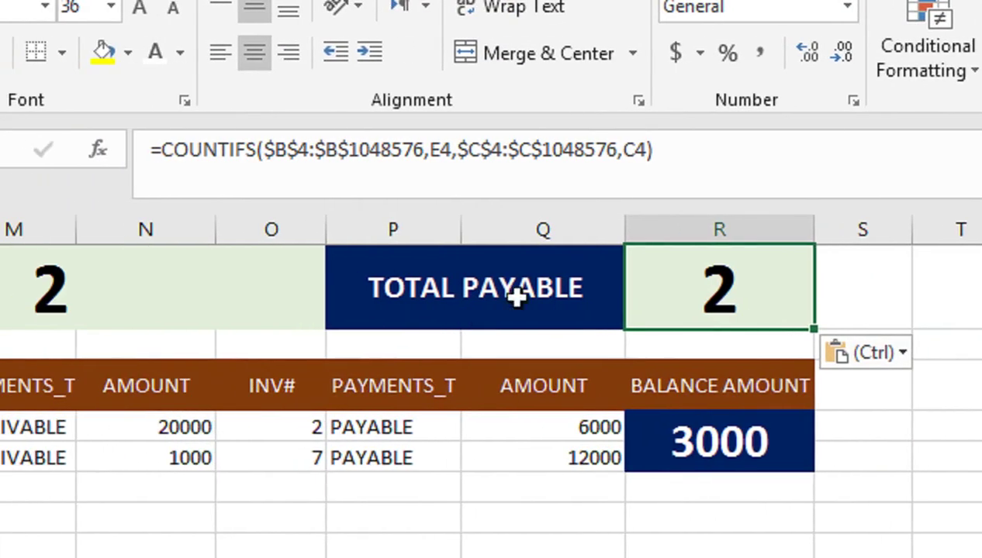
Change the second criteria of the TOTAL PAYABLE formula to the PAYABLE cell C5 and enter it
{"action": "double_click", "coordinate": [637, 155]}
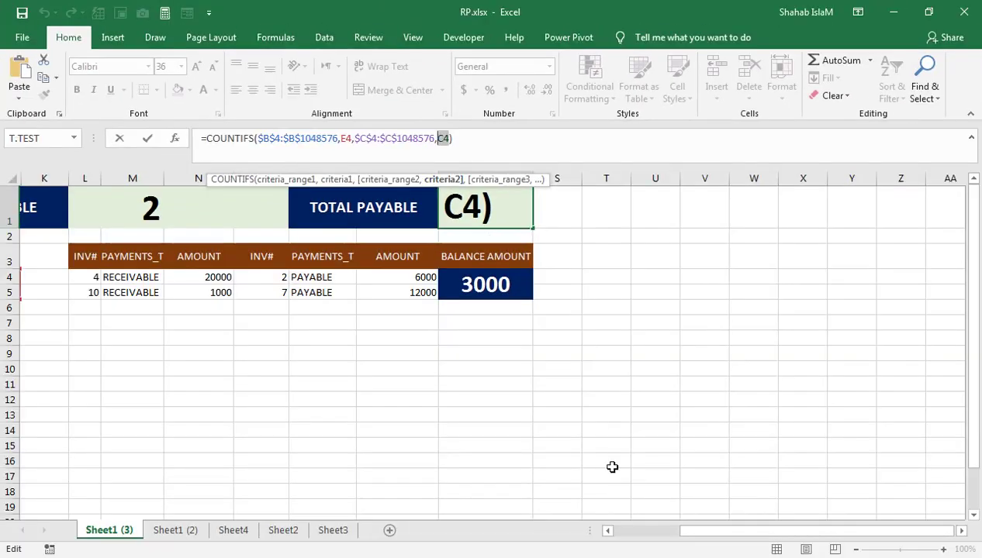
{"action": "left_click_drag", "start_coordinate": [684, 531], "coordinate": [609, 534]}
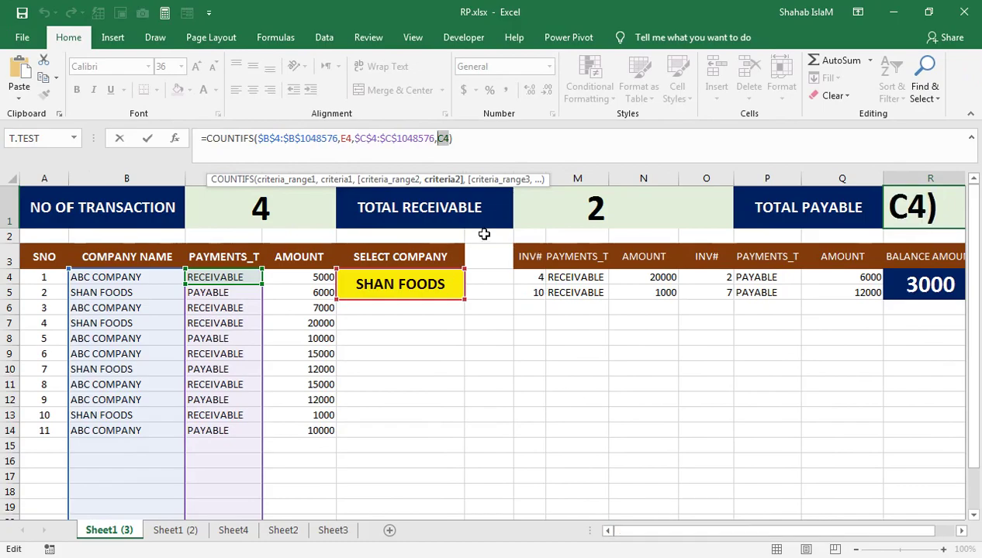
{"action": "left_click", "coordinate": [215, 295]}
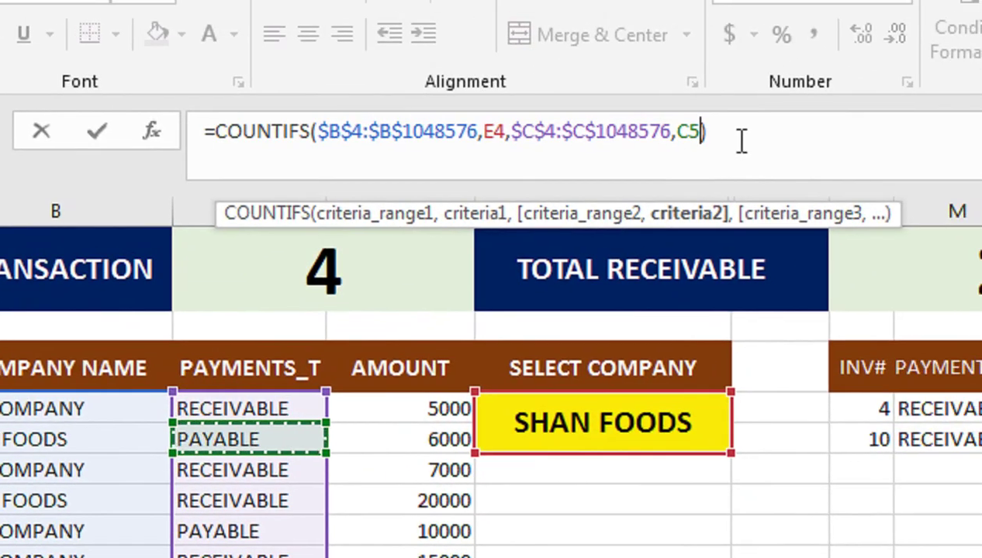
{"action": "key", "text": "Return"}
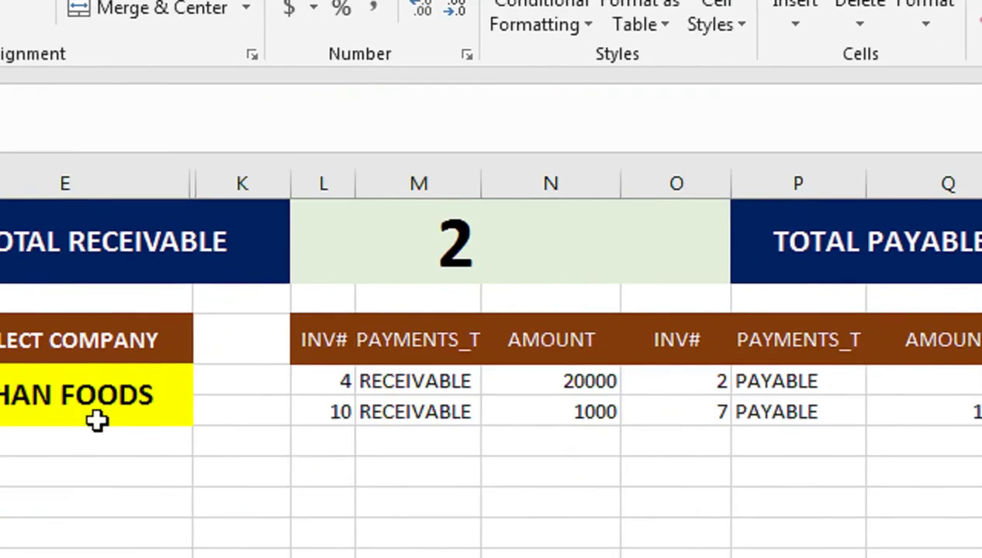
Choose ABC COMPANY as the selected company in cell E4
{"action": "left_click", "coordinate": [263, 399]}
{"action": "left_click", "coordinate": [308, 380]}
{"action": "left_click", "coordinate": [273, 404]}
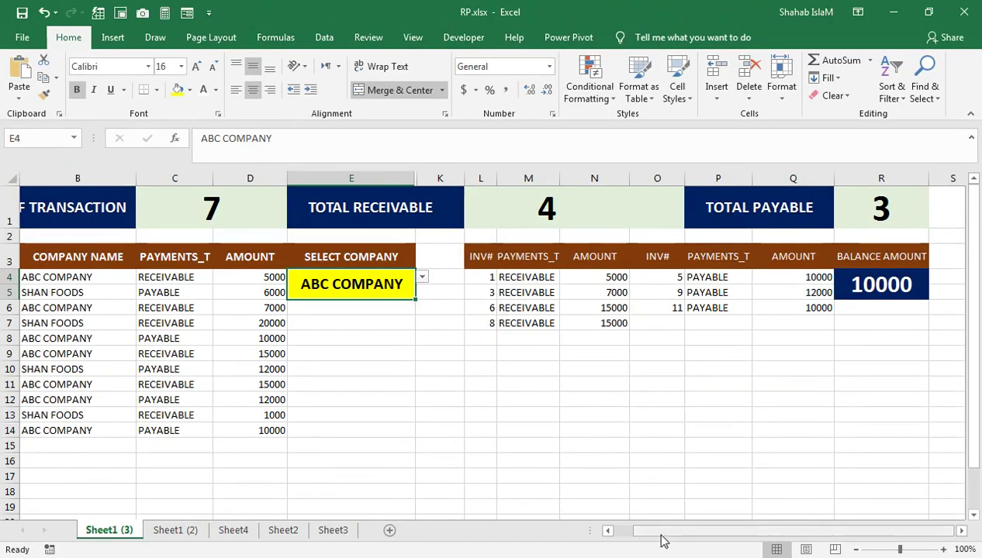
Fill the company name ABC COMPANY from B14 down into the empty cell B15
{"action": "left_click_drag", "start_coordinate": [656, 530], "coordinate": [601, 518]}
{"action": "left_click", "coordinate": [96, 443]}
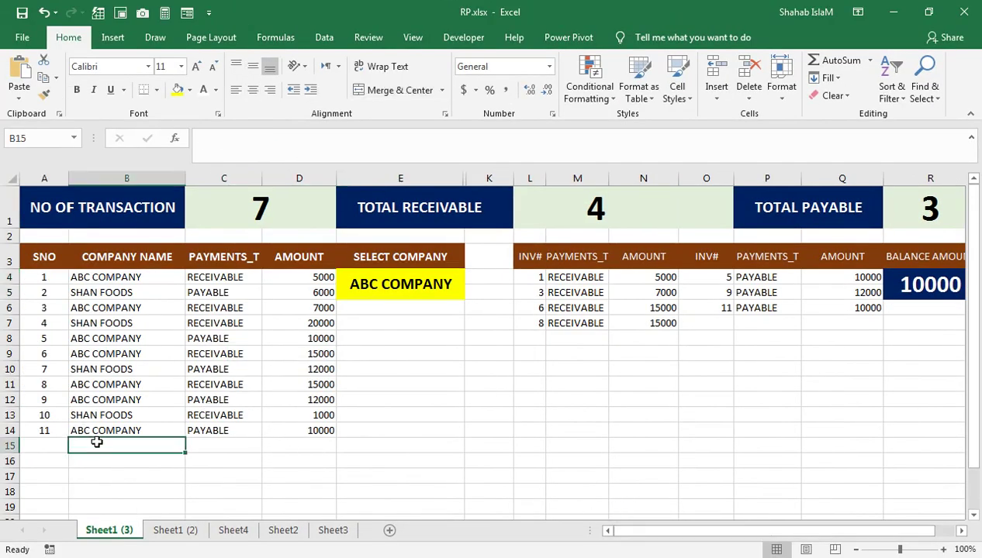
{"action": "left_click_drag", "start_coordinate": [111, 429], "coordinate": [242, 439]}
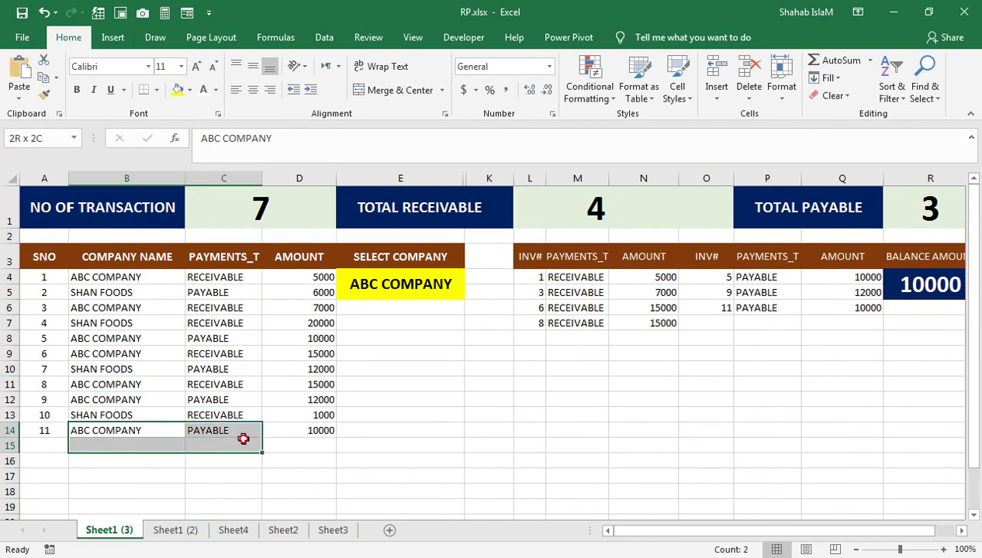
{"action": "left_click_drag", "start_coordinate": [182, 445], "coordinate": [169, 444]}
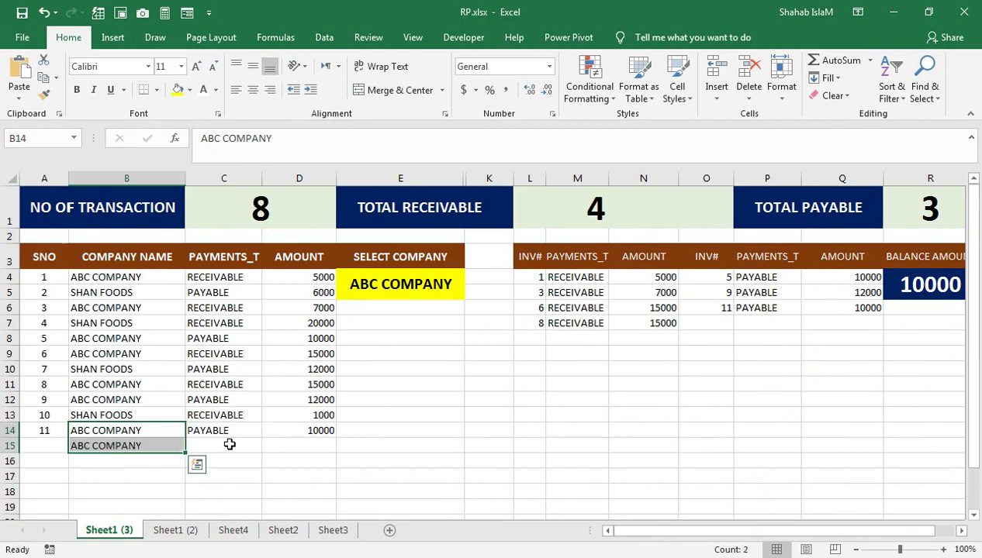
Set the payment type in C15 to RECEIVABLE and enter 5000 as the amount in D15
{"action": "left_click", "coordinate": [229, 444]}
{"action": "left_click", "coordinate": [268, 445]}
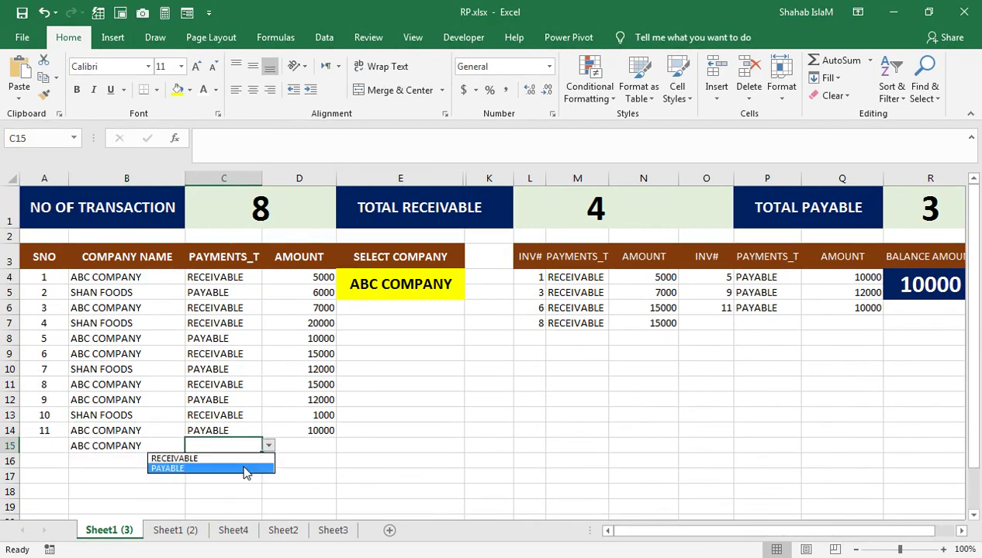
{"action": "left_click", "coordinate": [253, 459]}
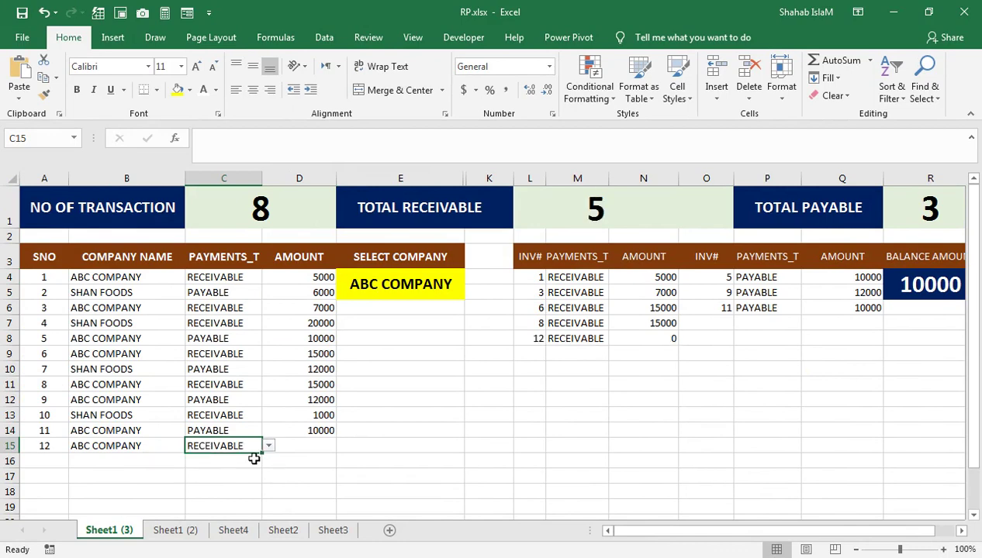
{"action": "left_click", "coordinate": [307, 446]}
{"action": "type", "text": "5000"}
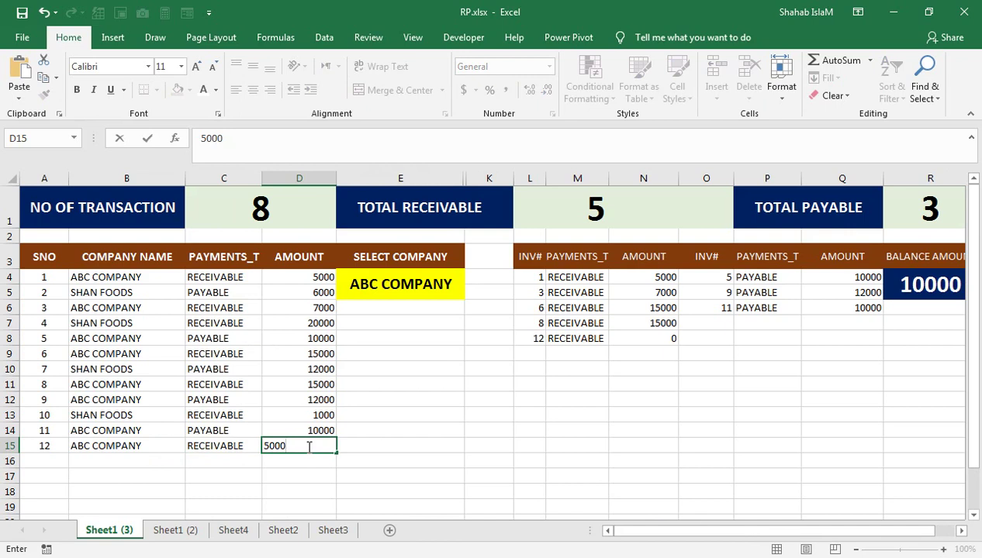
{"action": "key", "text": "Return"}
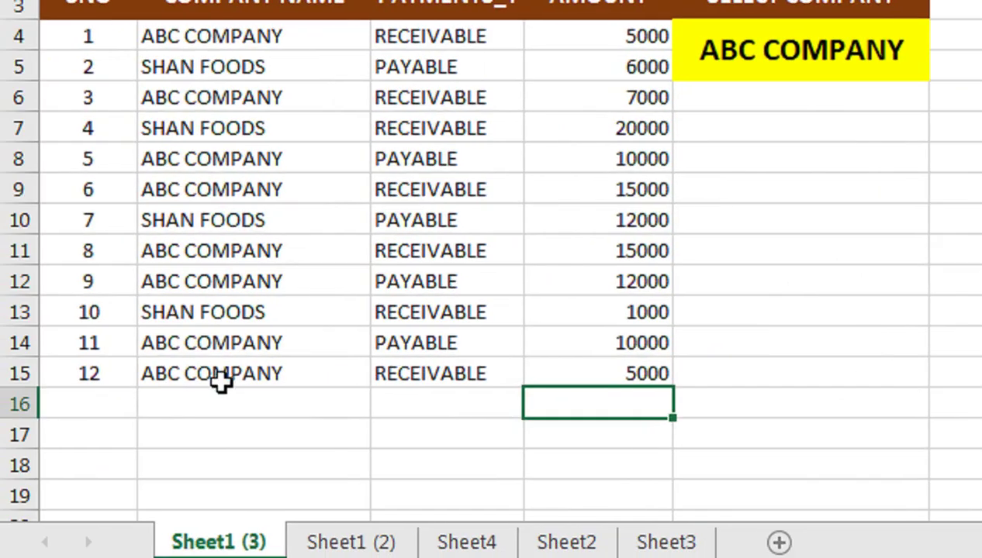
Fill ABC COMPANY from B15 down into B16 for another transaction row
{"action": "left_click", "coordinate": [234, 378]}
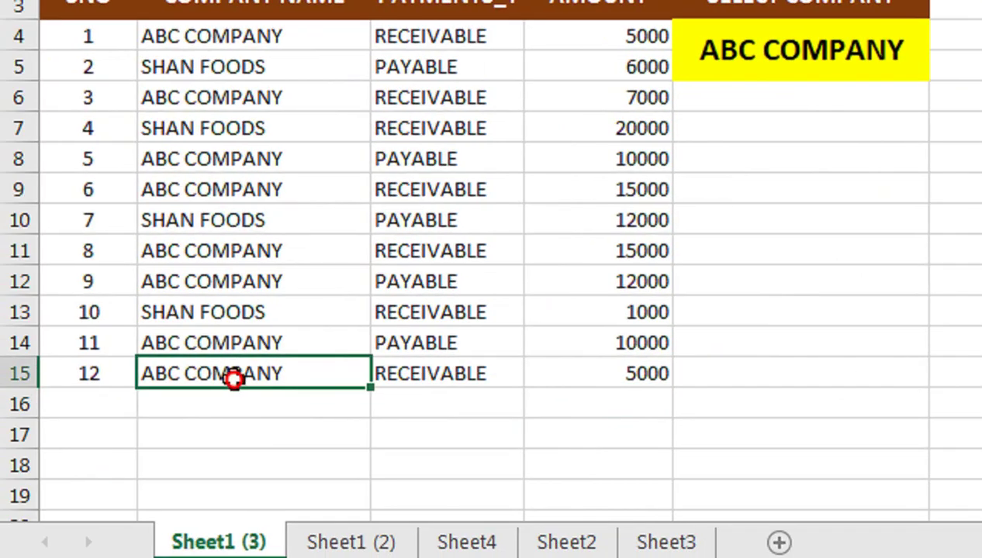
{"action": "left_click", "coordinate": [234, 391]}
{"action": "left_click_drag", "start_coordinate": [234, 361], "coordinate": [236, 404]}
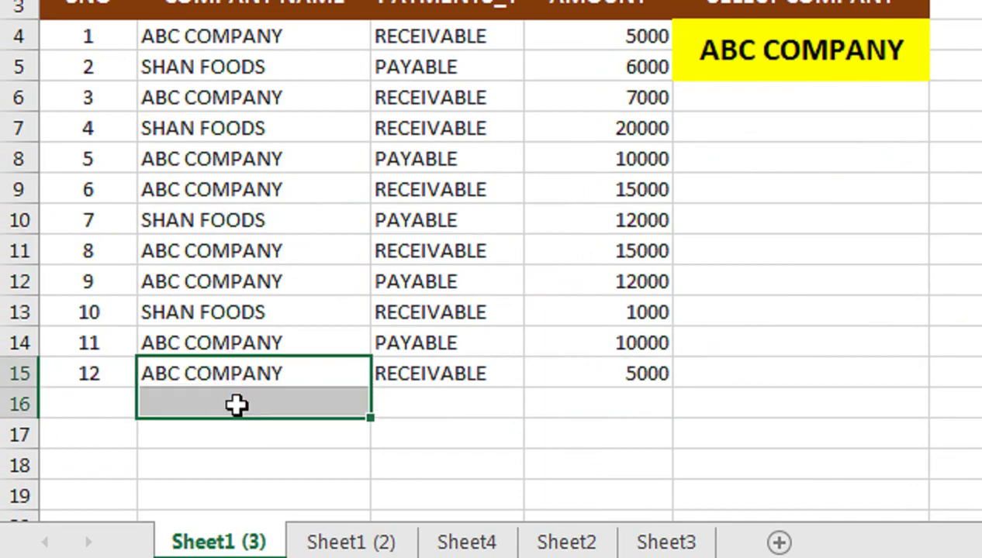
Set the payment type in C16 to PAYABLE and enter the transaction's amount in D16
{"action": "left_click", "coordinate": [483, 405]}
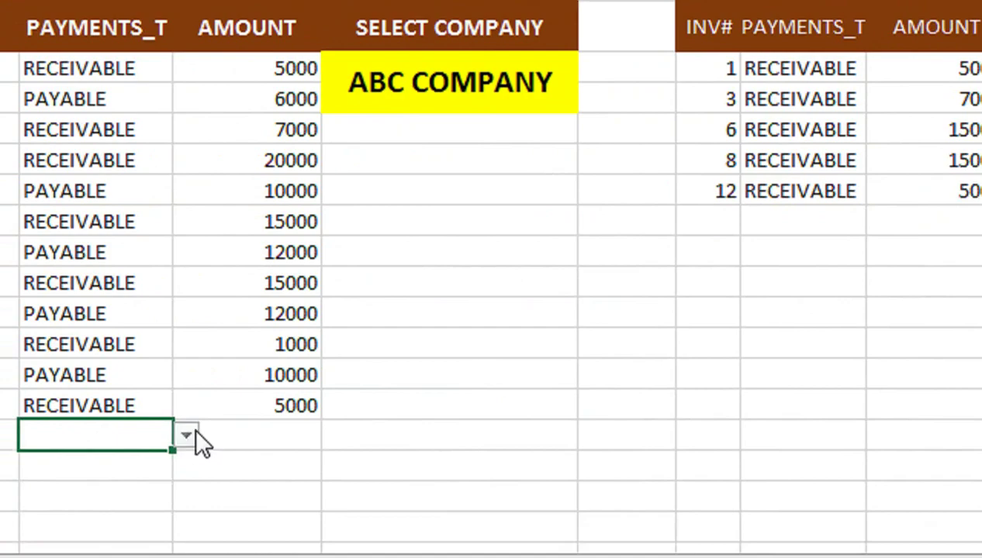
{"action": "left_click", "coordinate": [194, 431]}
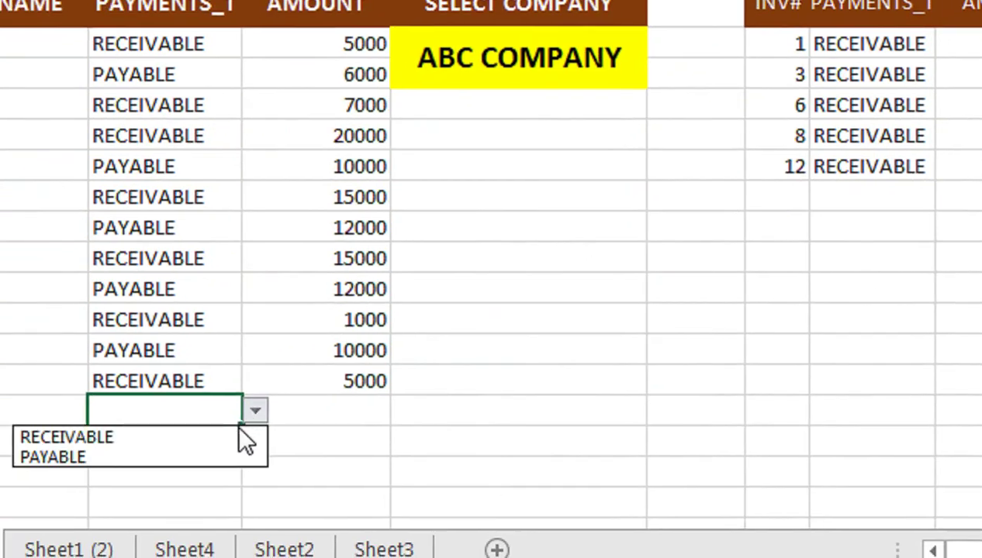
{"action": "left_click", "coordinate": [248, 431]}
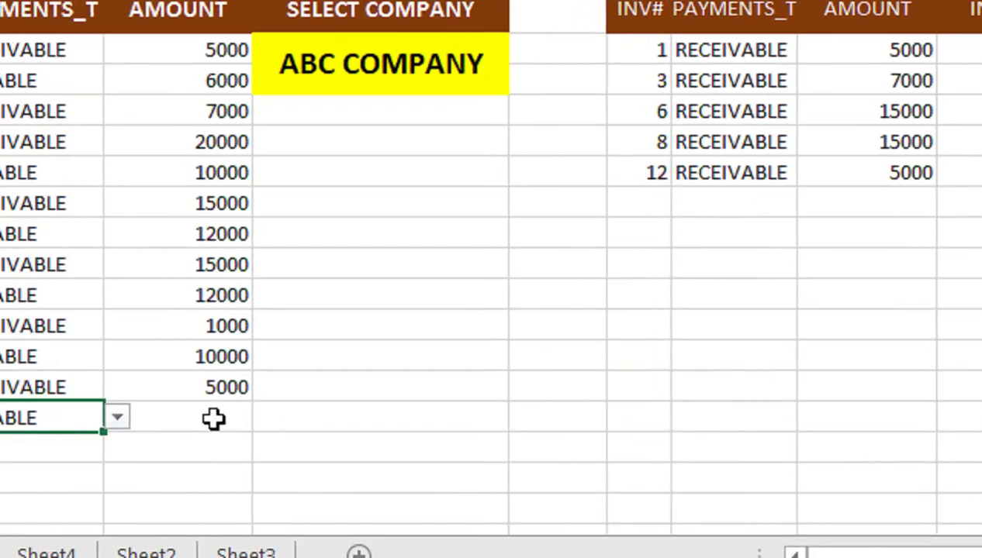
{"action": "left_click", "coordinate": [246, 419]}
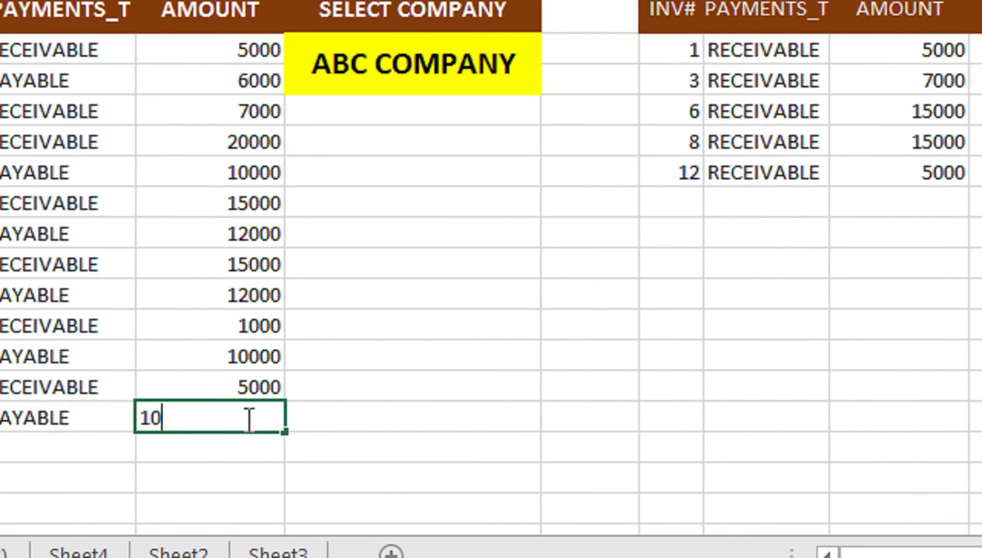
{"action": "key", "text": "Return"}
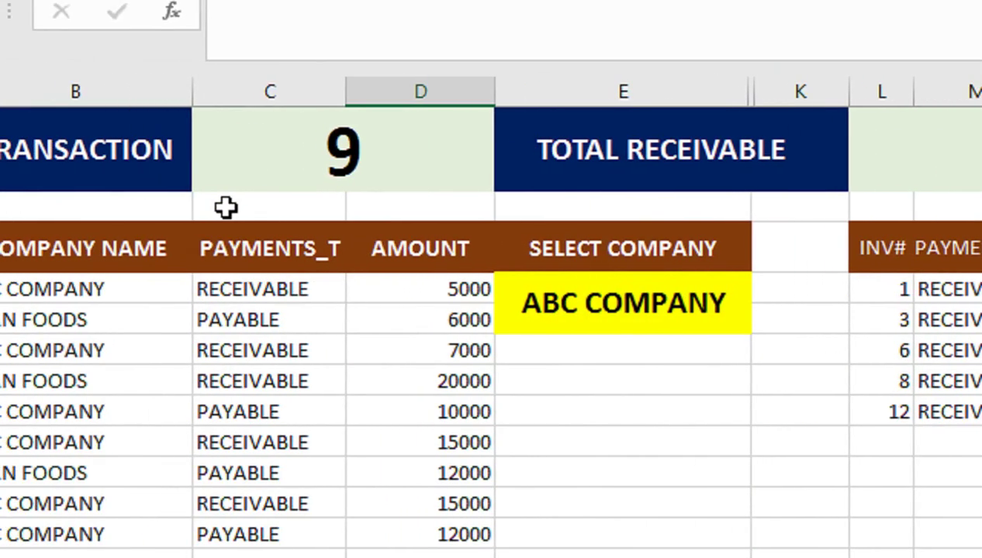
{"action": "left_click", "coordinate": [374, 432]}
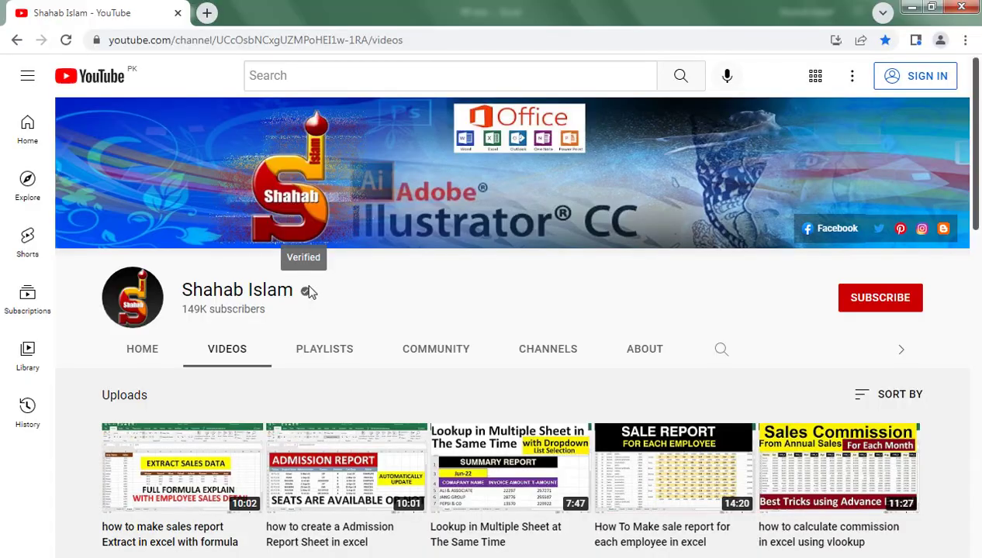